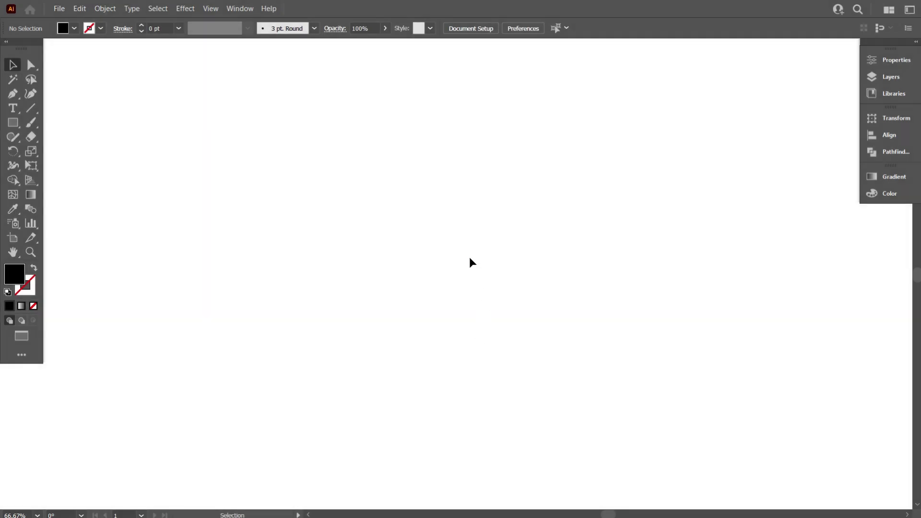
# Draw a vertical line on the left of the artboard and give it a black stroke.
pyautogui.click(31, 108)
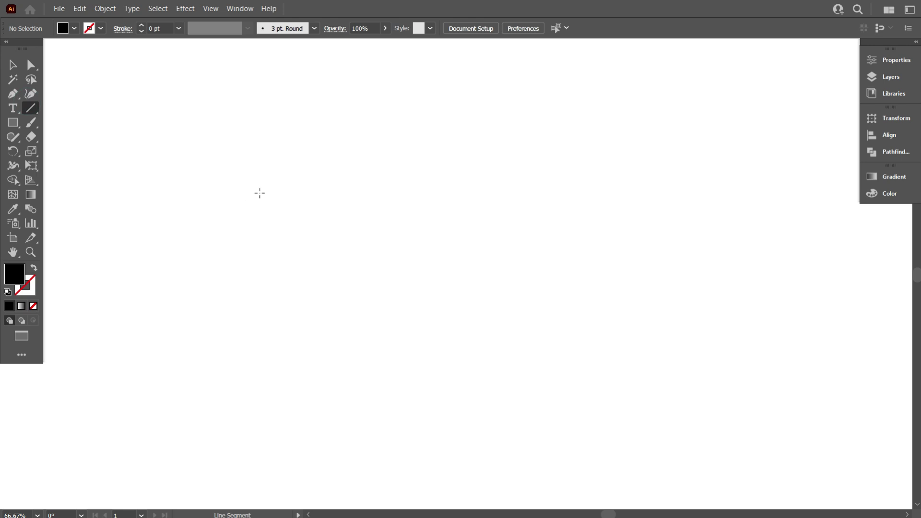
pyautogui.moveTo(296, 133); pyautogui.dragTo(296, 405)
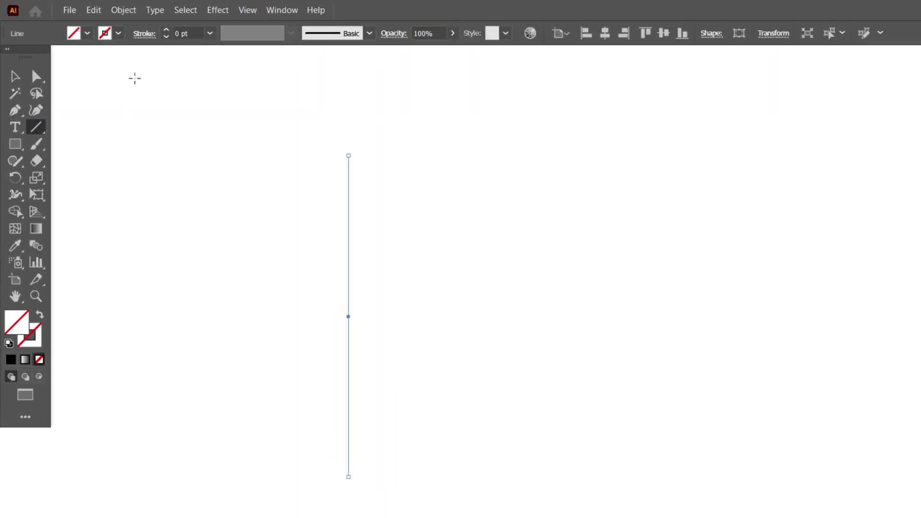
pyautogui.click(100, 28)
pyautogui.click(41, 61)
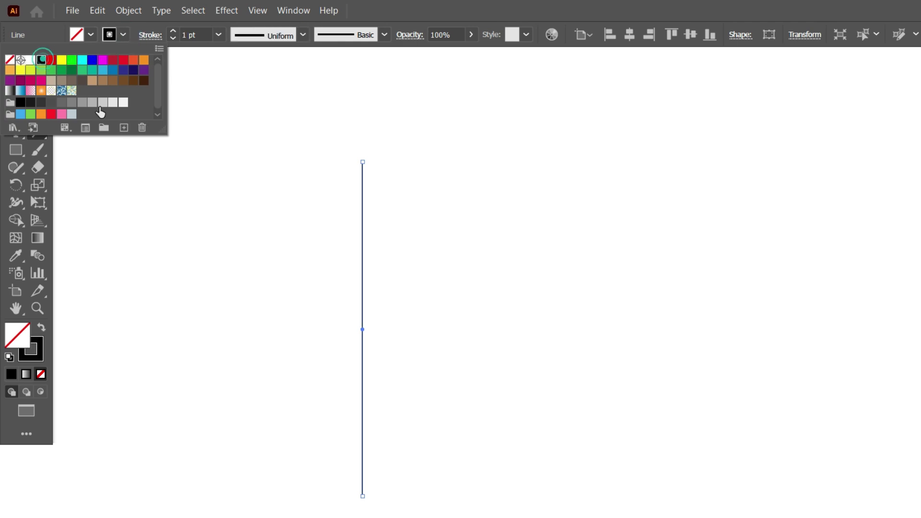
pyautogui.click(172, 163)
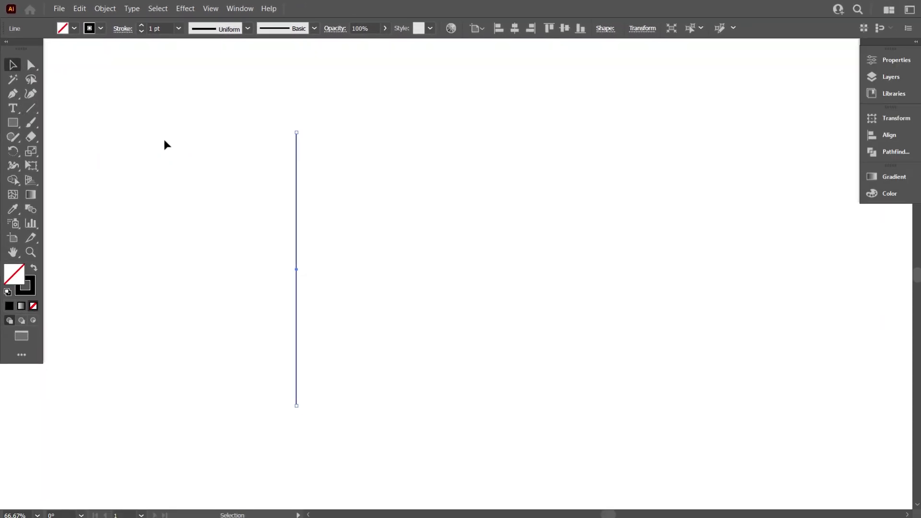
pyautogui.click(164, 145)
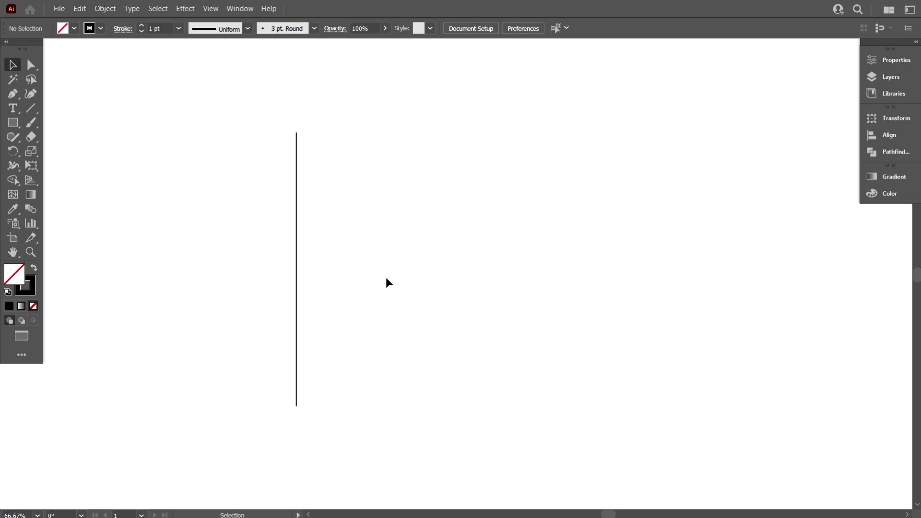
# Alt-drag a copy of the line to its right and repeat with Ctrl+D into an evenly spaced row.
pyautogui.moveTo(393, 280)
pyautogui.mouseDown()
pyautogui.moveTo(259, 195)
pyautogui.moveTo(308, 218)
pyautogui.mouseUp()
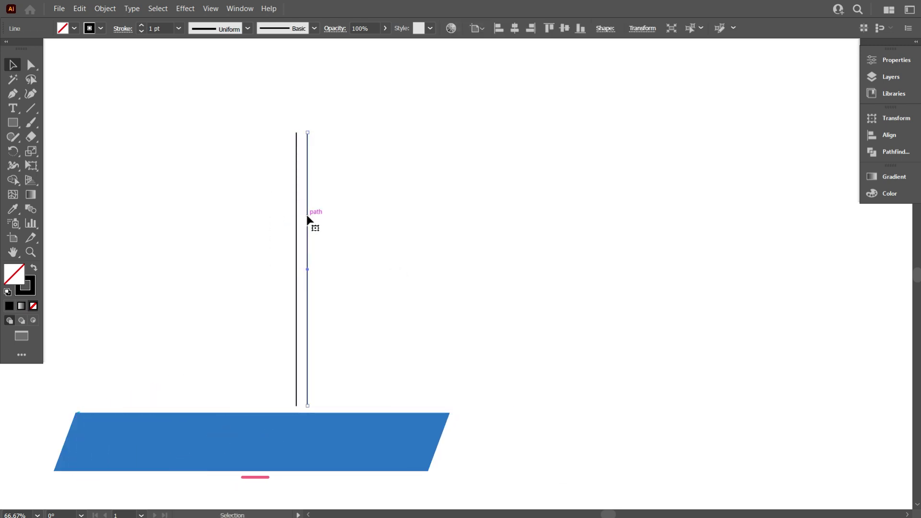
pyautogui.hotkey('ctrl', 'd')
pyautogui.hotkey('ctrl', 'd')
pyautogui.hotkey('ctrl', 'd')
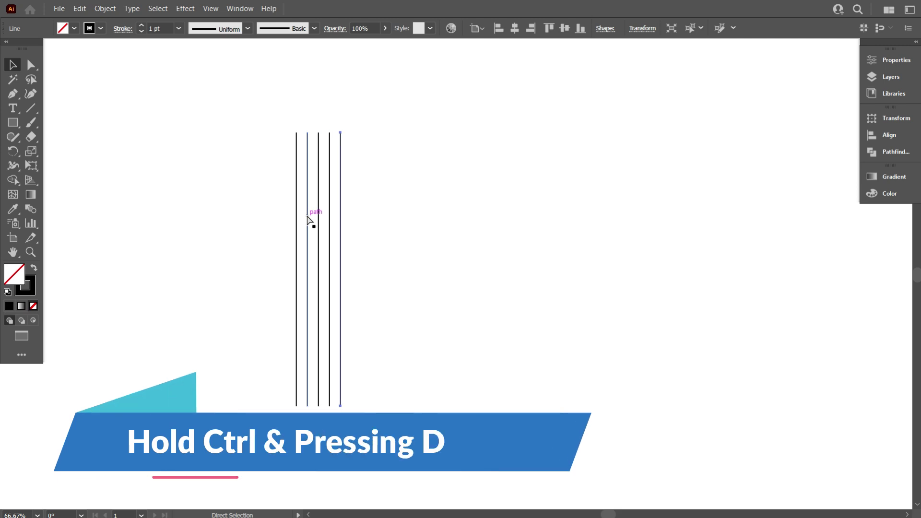
pyautogui.hotkey('ctrl', 'd')
pyautogui.hotkey('ctrl', 'd')
pyautogui.hotkey('ctrl', 'd')
pyautogui.hotkey('ctrl', 'd')
pyautogui.hotkey('ctrl', 'd')
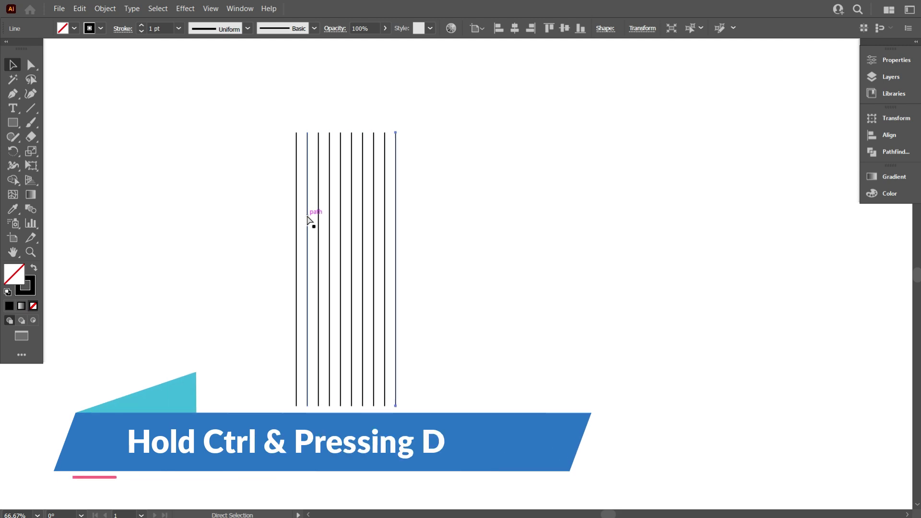
pyautogui.hotkey('ctrl', 'd')
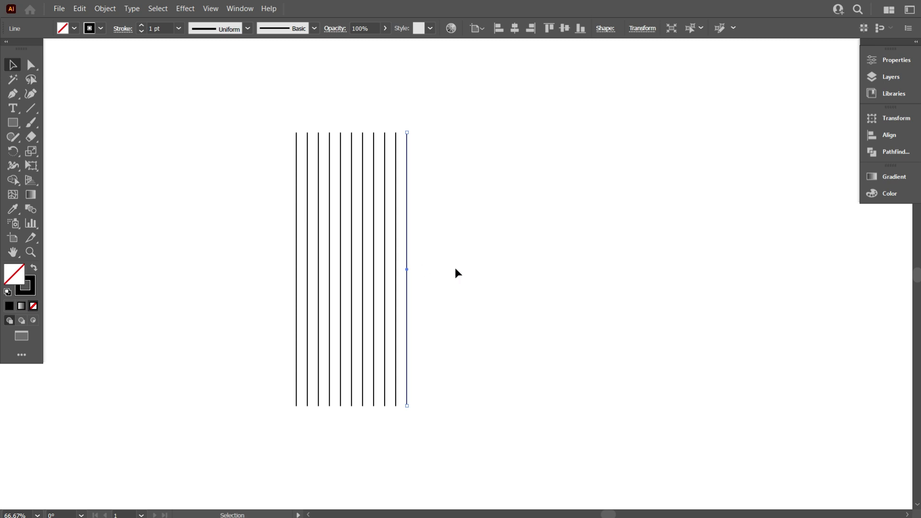
# Draw a hexagon beside the lines and rotate it so a point faces up.
pyautogui.click(501, 272)
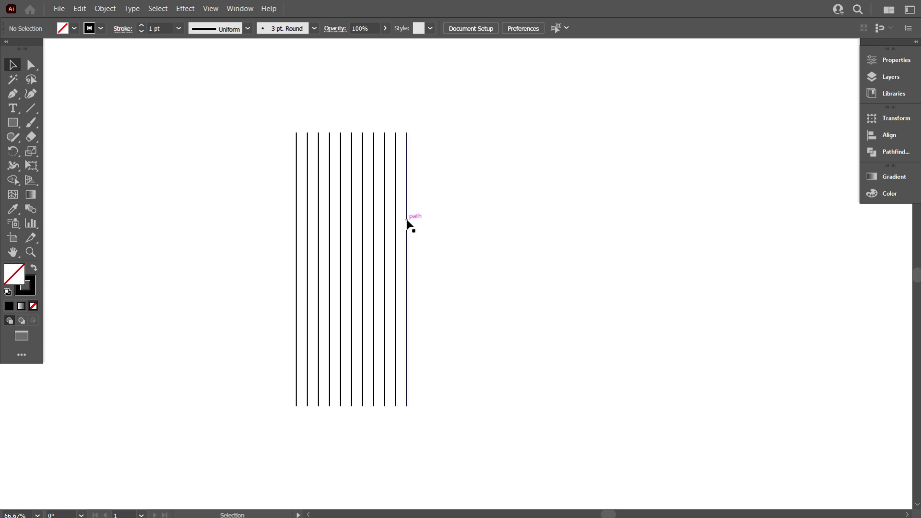
pyautogui.click(12, 122)
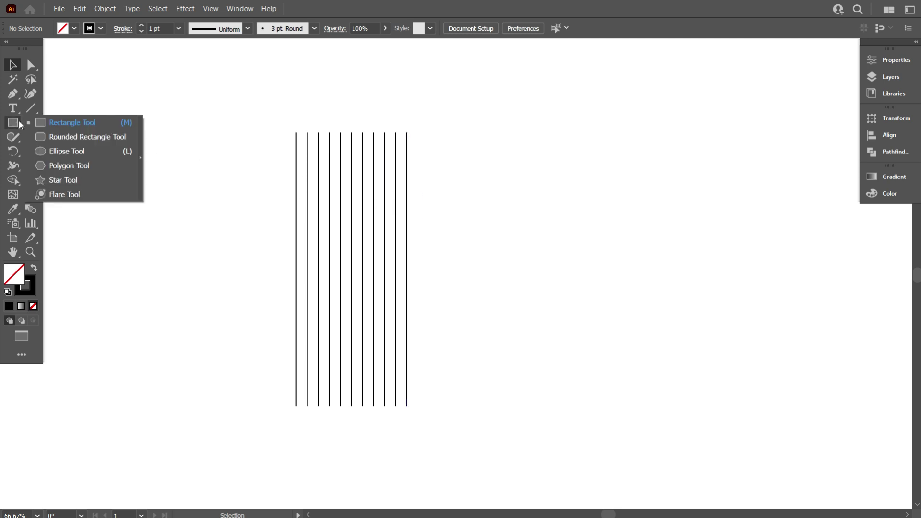
pyautogui.click(52, 163)
pyautogui.moveTo(547, 196); pyautogui.dragTo(592, 252)
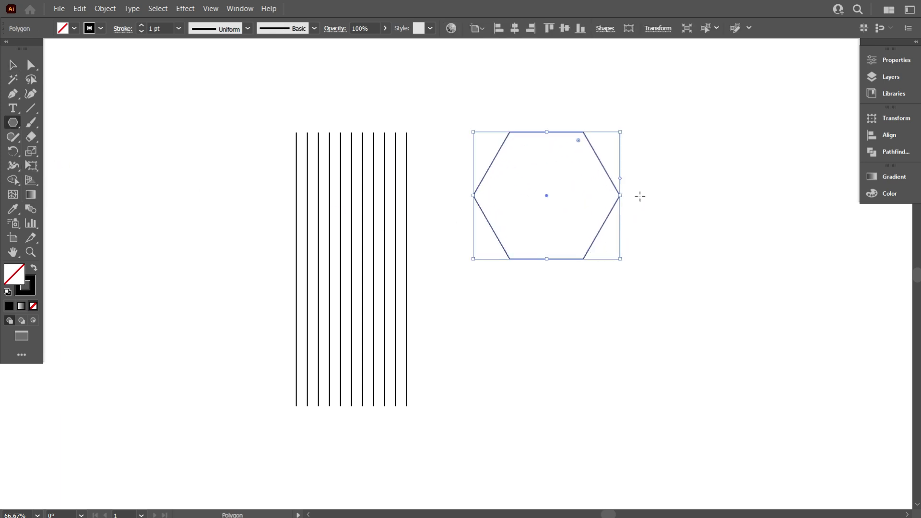
pyautogui.moveTo(632, 140); pyautogui.dragTo(619, 265)
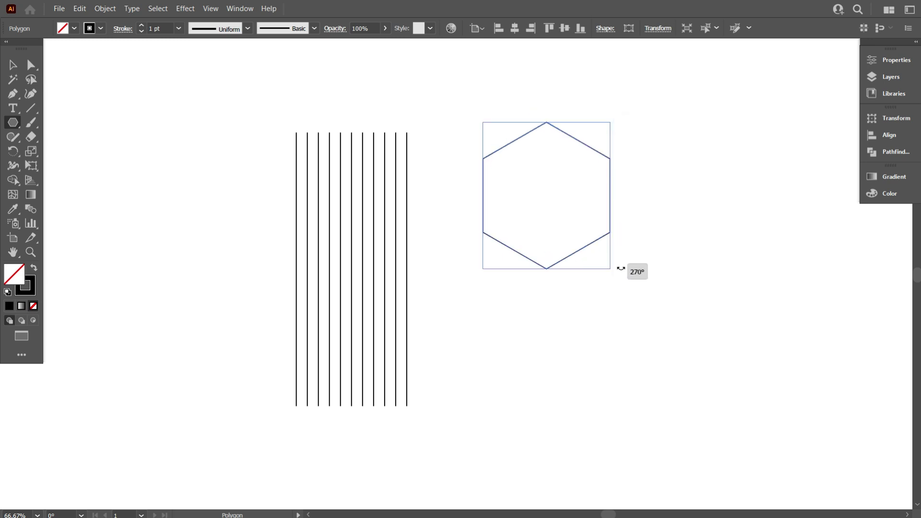
# Move the hexagon onto the lines, narrow it to their width, then marquee-select all the lines.
pyautogui.click(13, 65)
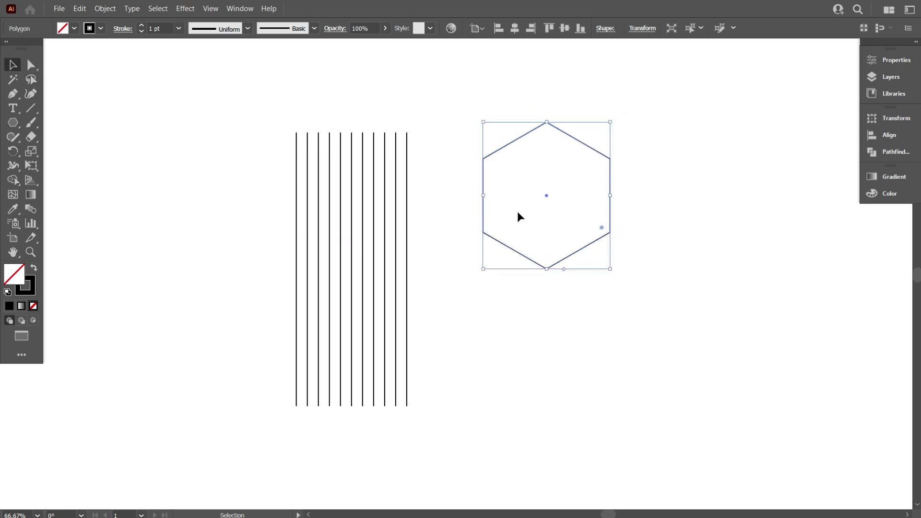
pyautogui.moveTo(586, 249); pyautogui.dragTo(401, 318)
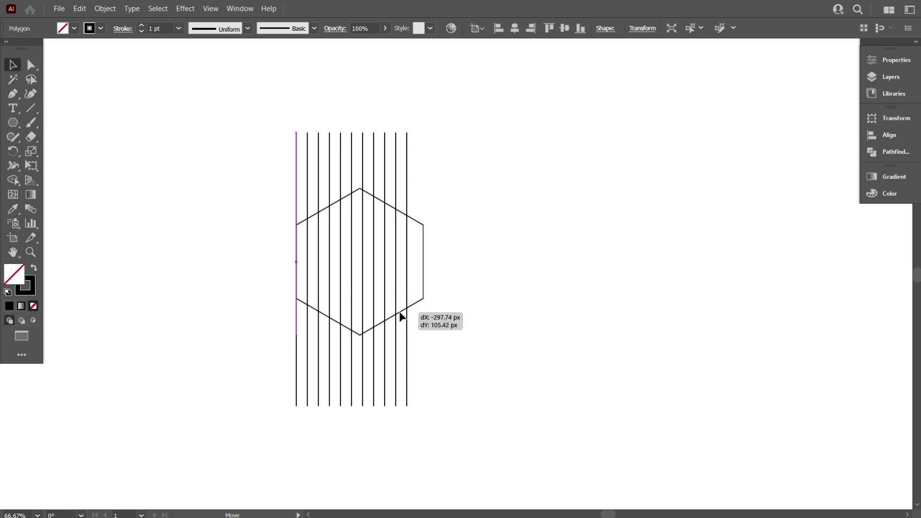
pyautogui.moveTo(402, 318); pyautogui.dragTo(399, 317)
pyautogui.moveTo(427, 264); pyautogui.dragTo(407, 263)
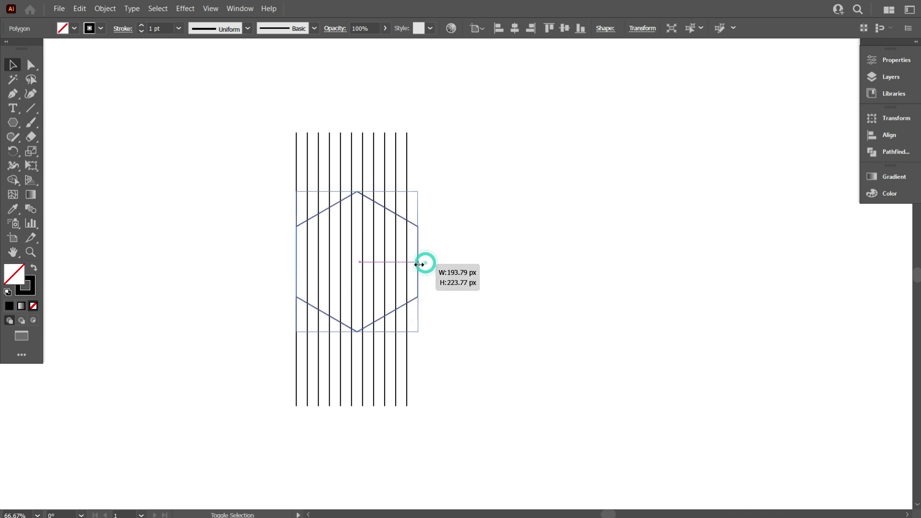
pyautogui.click(453, 264)
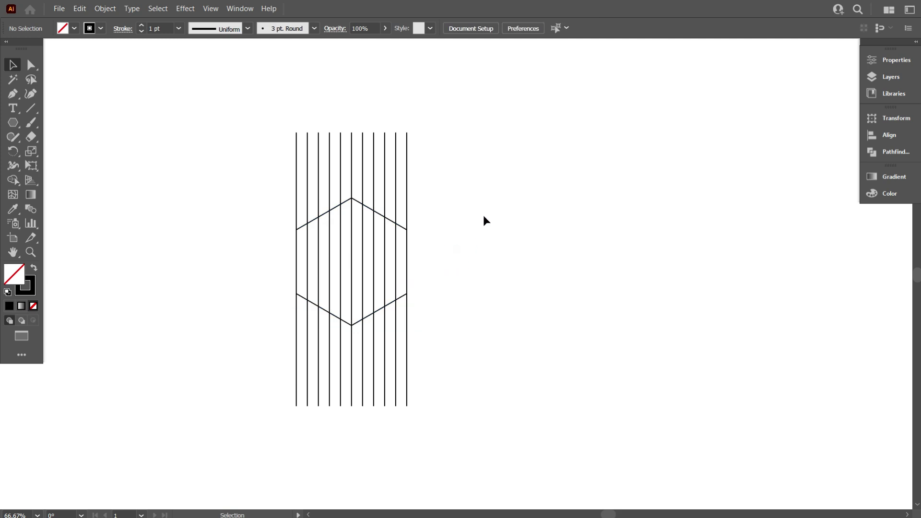
pyautogui.moveTo(247, 119)
pyautogui.mouseDown()
pyautogui.moveTo(427, 153)
pyautogui.moveTo(516, 158)
pyautogui.mouseUp()
# Group the selected vertical lines into one object.
pyautogui.rightClick(502, 138)
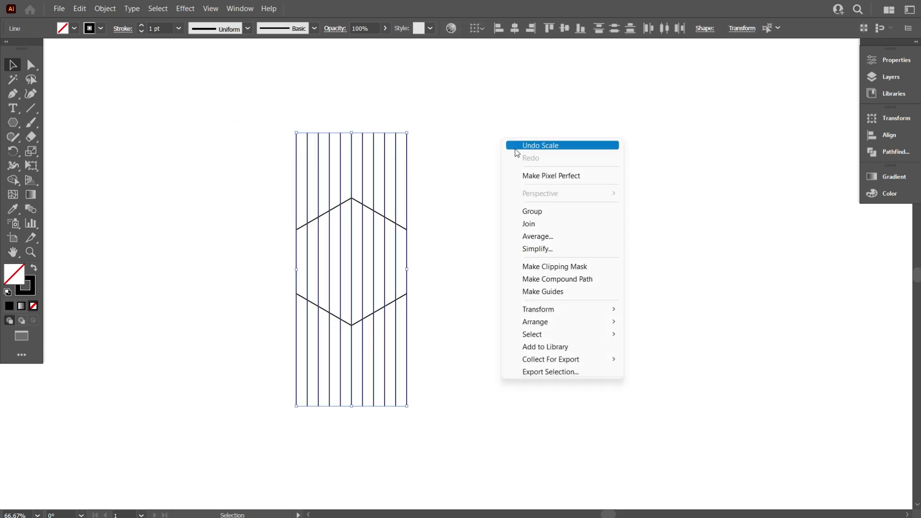
pyautogui.click(537, 212)
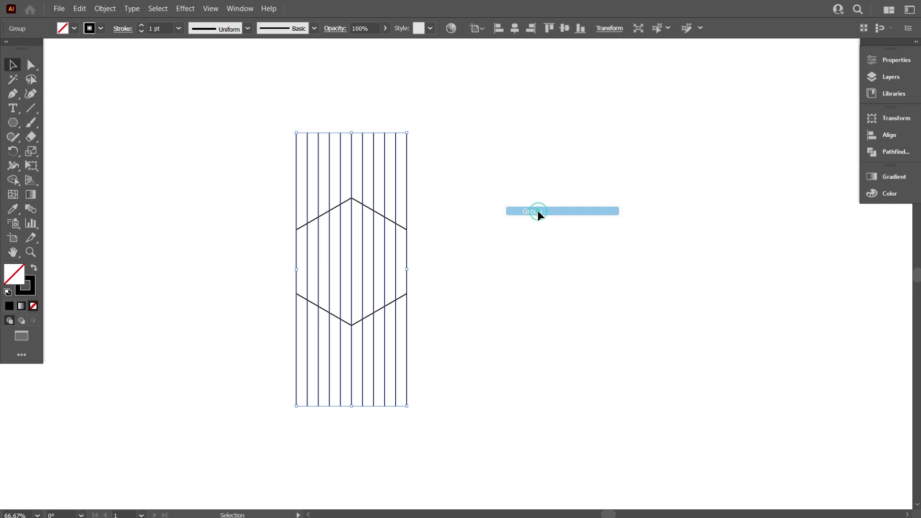
pyautogui.click(524, 308)
# Align the hexagon and line group on their vertical centres, then reselect the line group.
pyautogui.moveTo(568, 335); pyautogui.dragTo(271, 176)
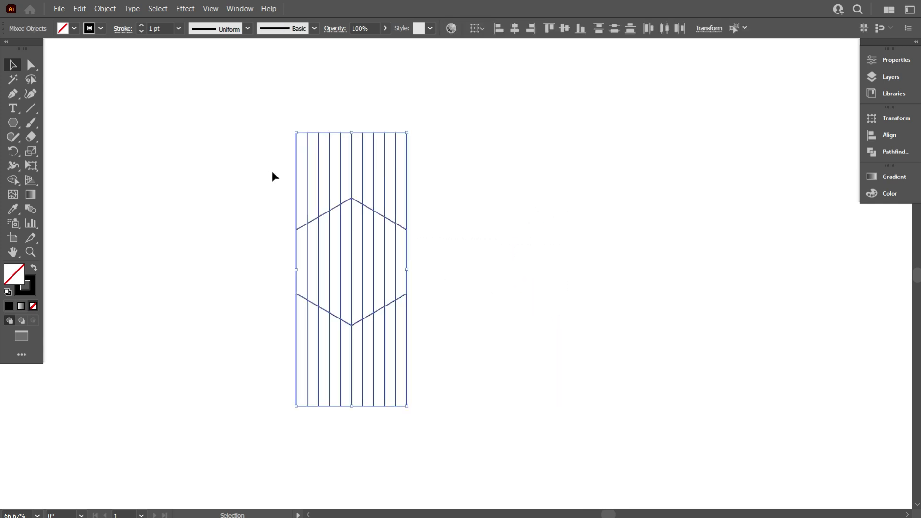
pyautogui.click(565, 28)
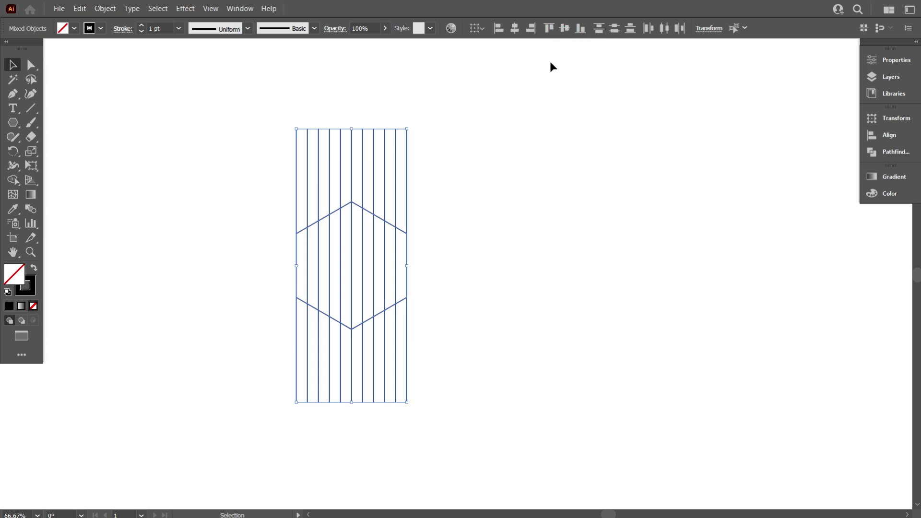
pyautogui.click(541, 107)
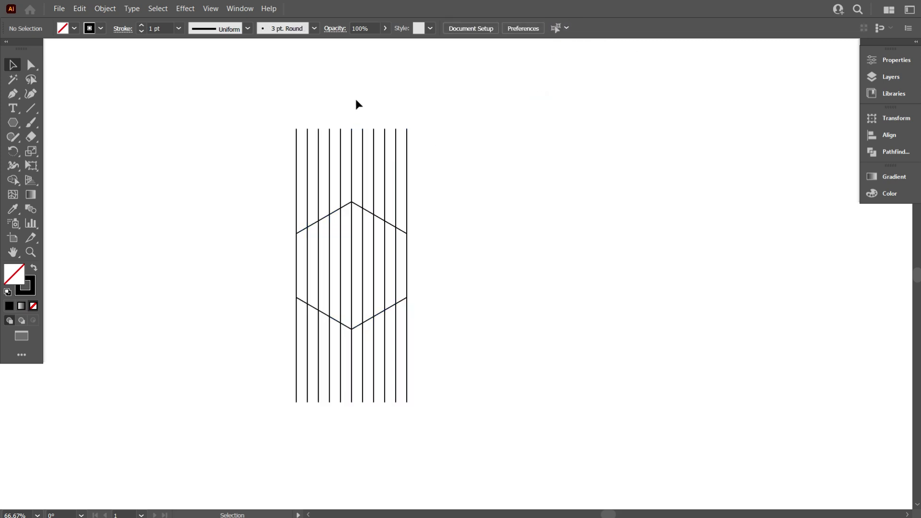
pyautogui.moveTo(452, 161); pyautogui.dragTo(451, 159)
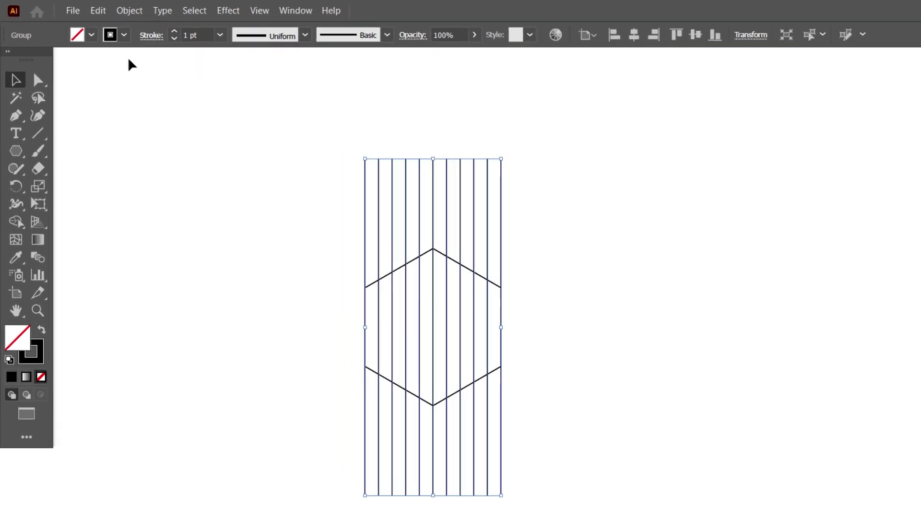
# Copy the line group and paste it in place over the original via the Edit menu.
pyautogui.click(80, 8)
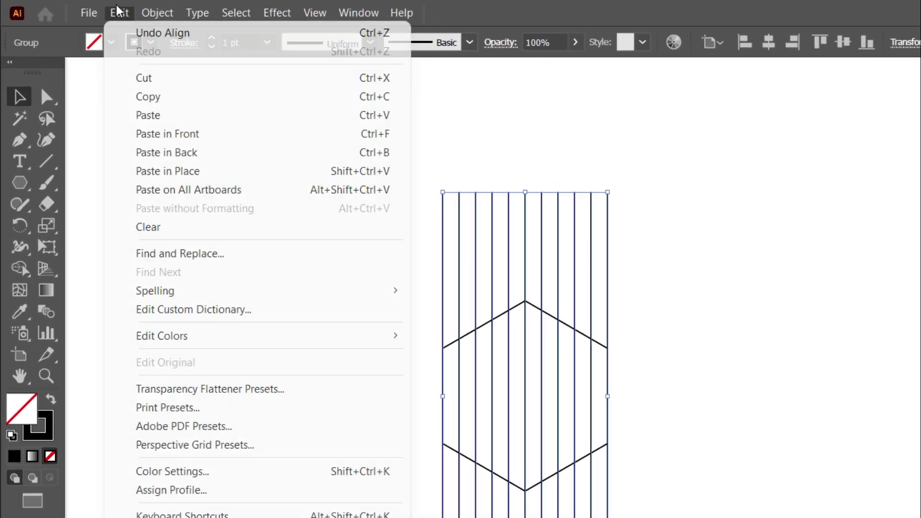
pyautogui.click(155, 95)
pyautogui.click(119, 15)
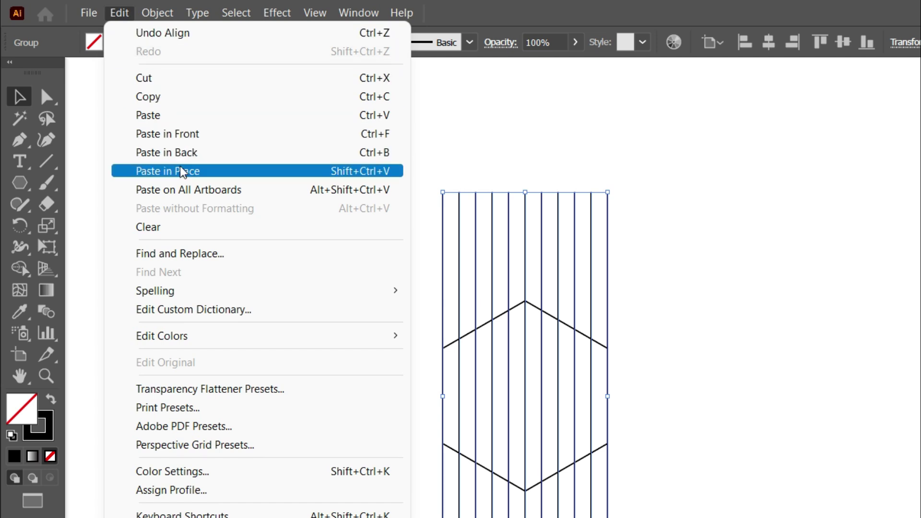
pyautogui.click(182, 172)
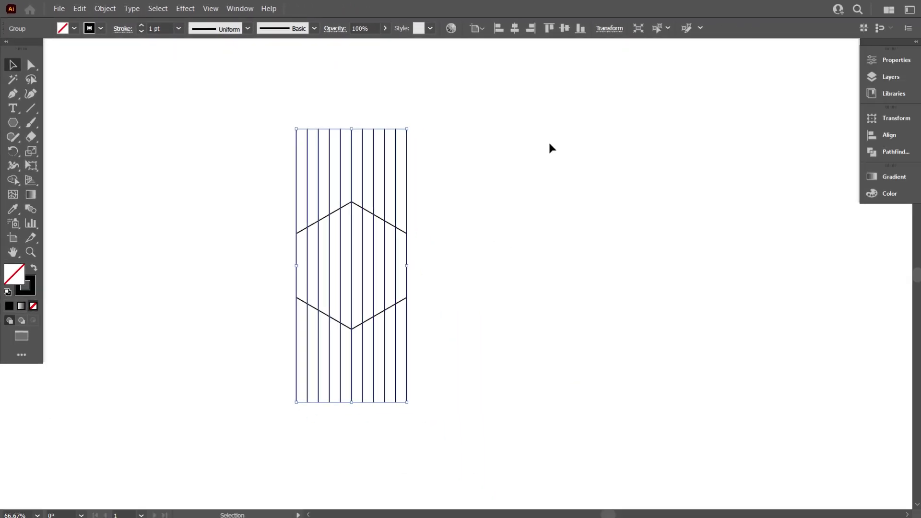
# Set the pasted group's rotation to 210° in the Transform panel so it crosses at a slant.
pyautogui.click(612, 29)
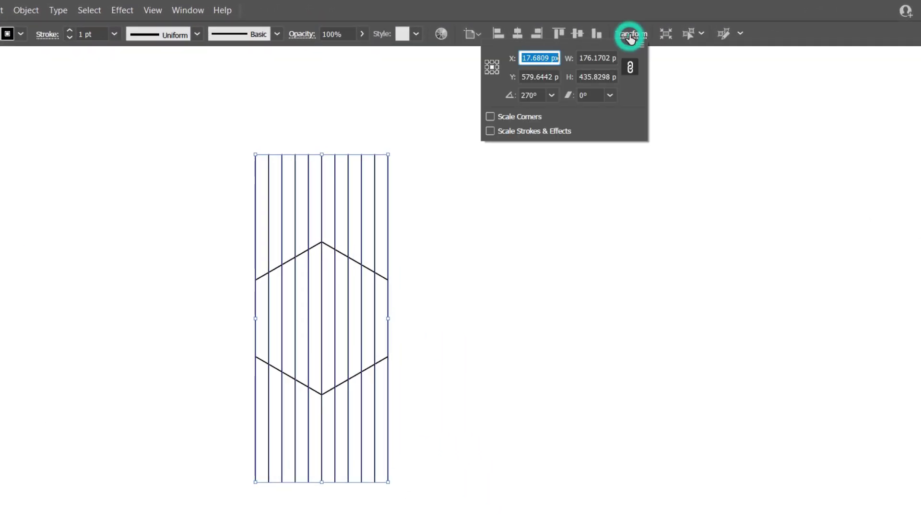
pyautogui.click(538, 95)
pyautogui.write('230')
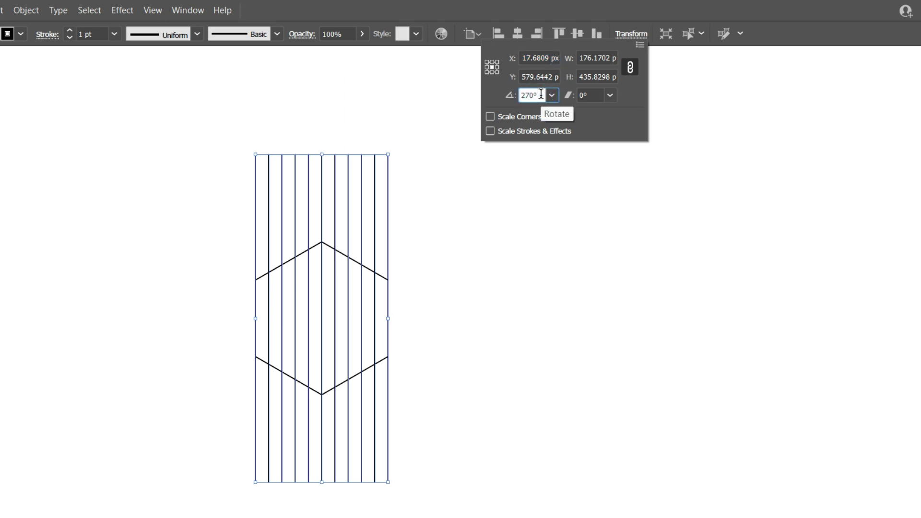
pyautogui.press('Return')
pyautogui.hotkey('shift', 'Down')
pyautogui.hotkey('shift', 'Down')
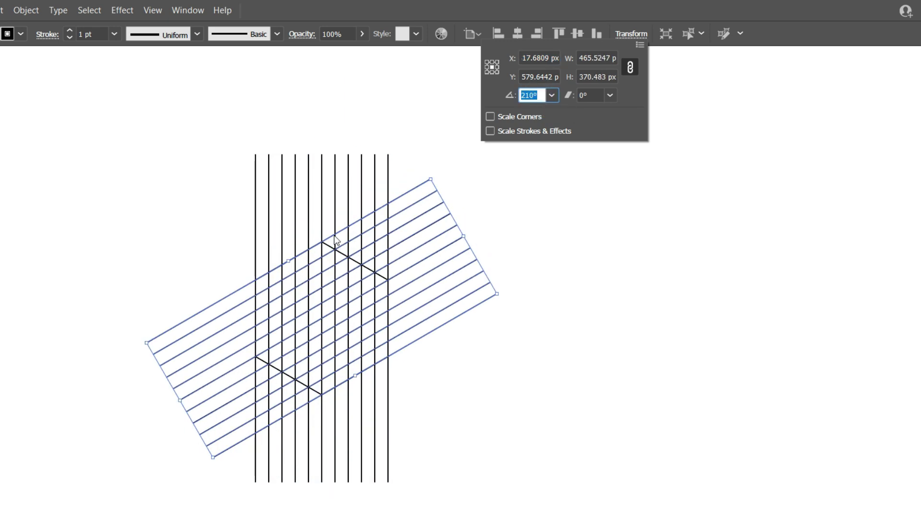
pyautogui.click(533, 267)
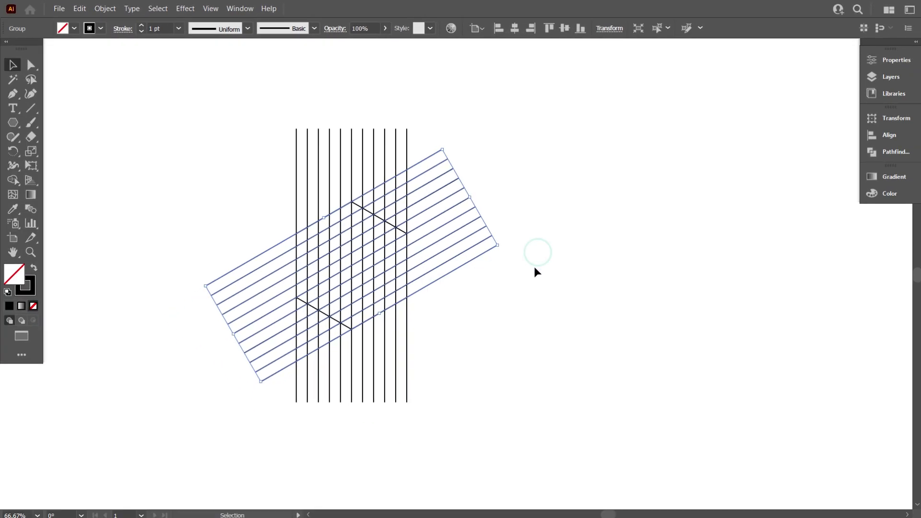
# Reflect the slanted line group about the vertical axis as a copy, completing the isometric grid.
pyautogui.rightClick(463, 217)
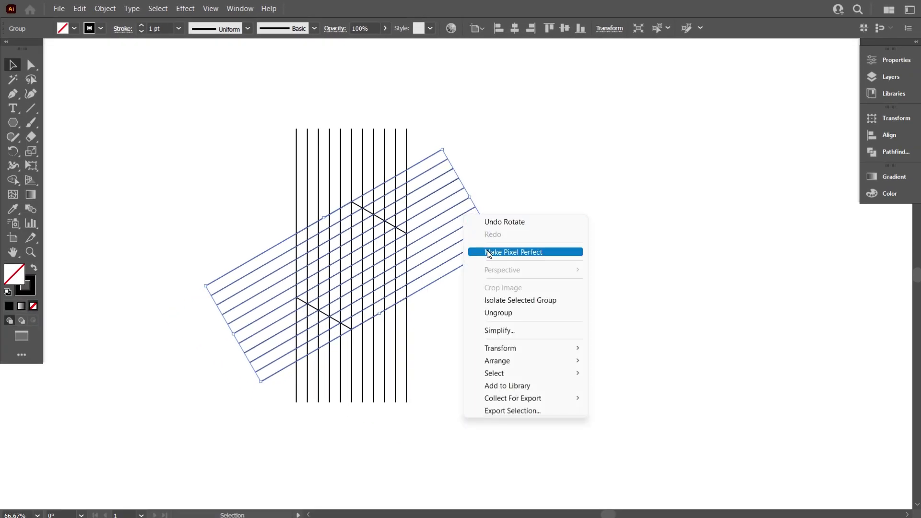
pyautogui.moveTo(524, 348)
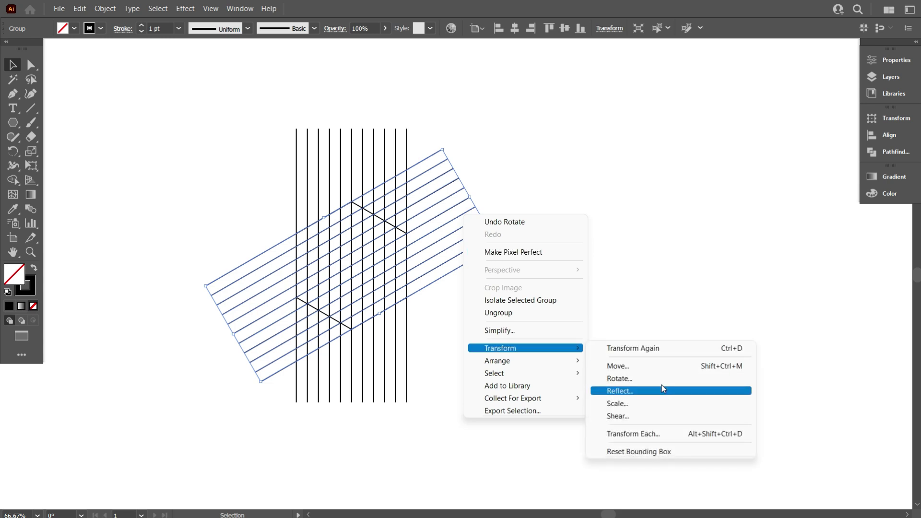
pyautogui.click(662, 389)
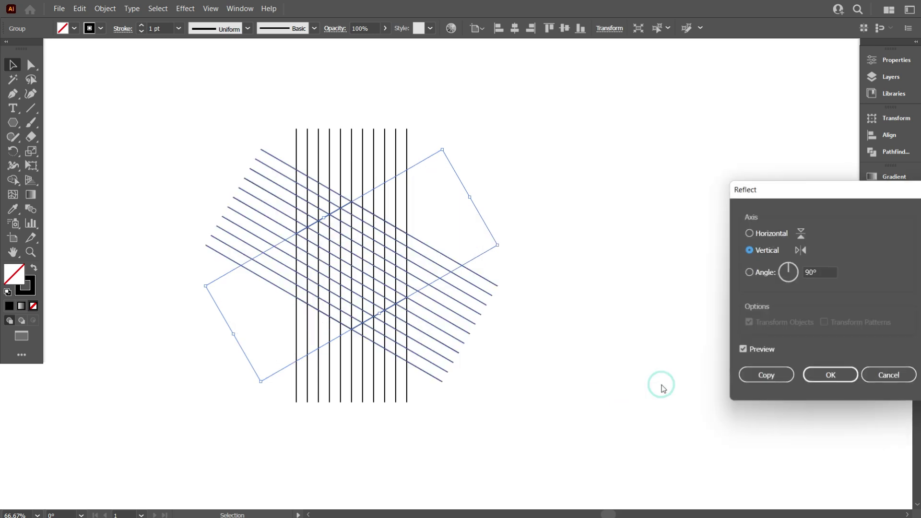
pyautogui.click(754, 375)
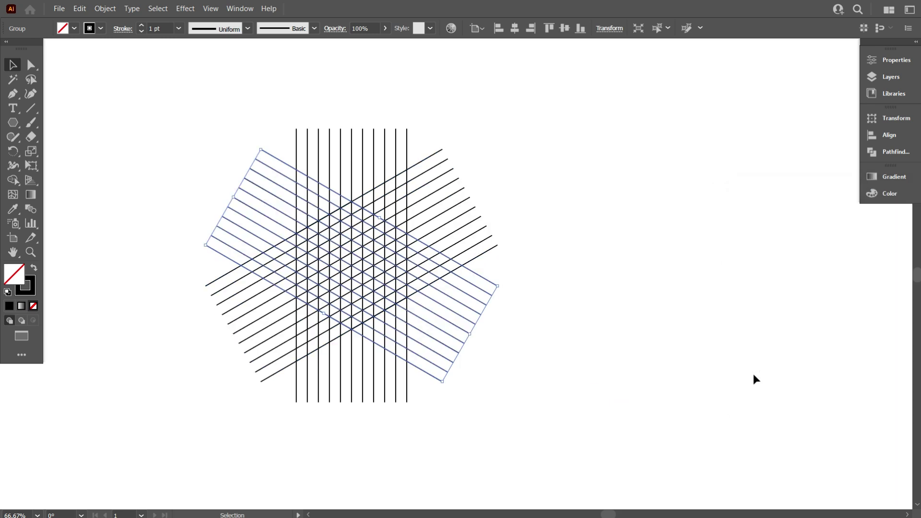
pyautogui.click(653, 297)
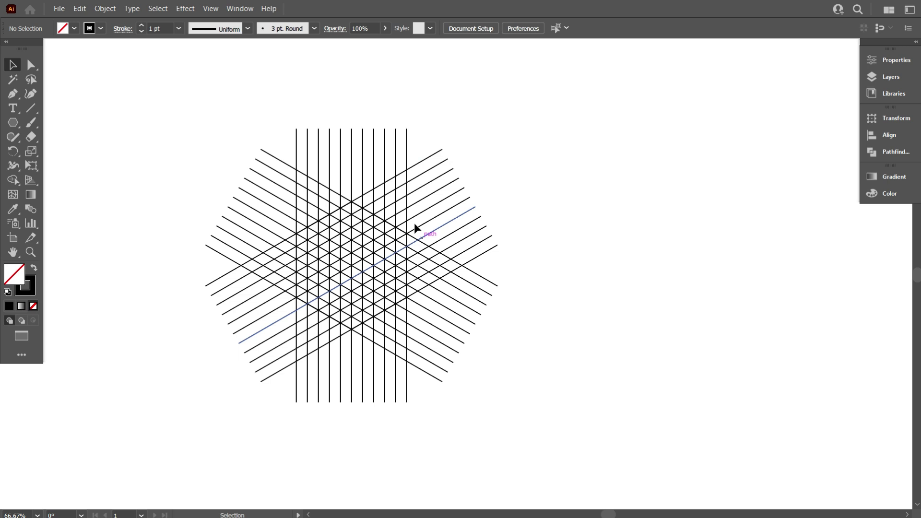
# Drag the line grid aside to reveal the hexagon underneath and delete the hexagon.
pyautogui.moveTo(218, 102); pyautogui.dragTo(370, 175)
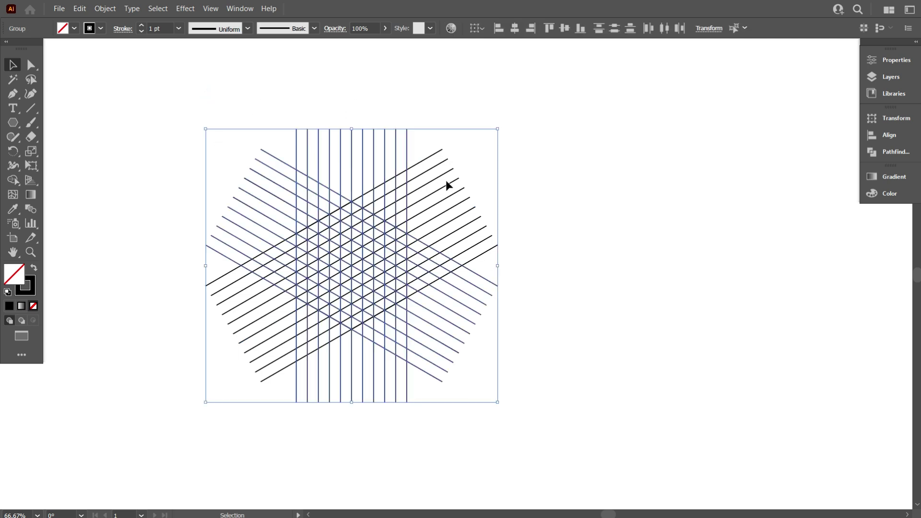
pyautogui.click(458, 150)
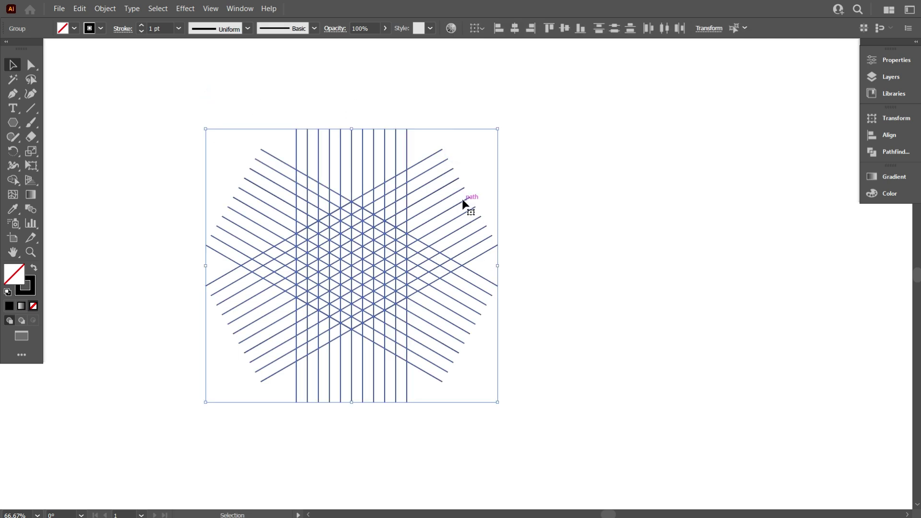
pyautogui.moveTo(462, 199); pyautogui.dragTo(767, 209)
pyautogui.click(451, 212)
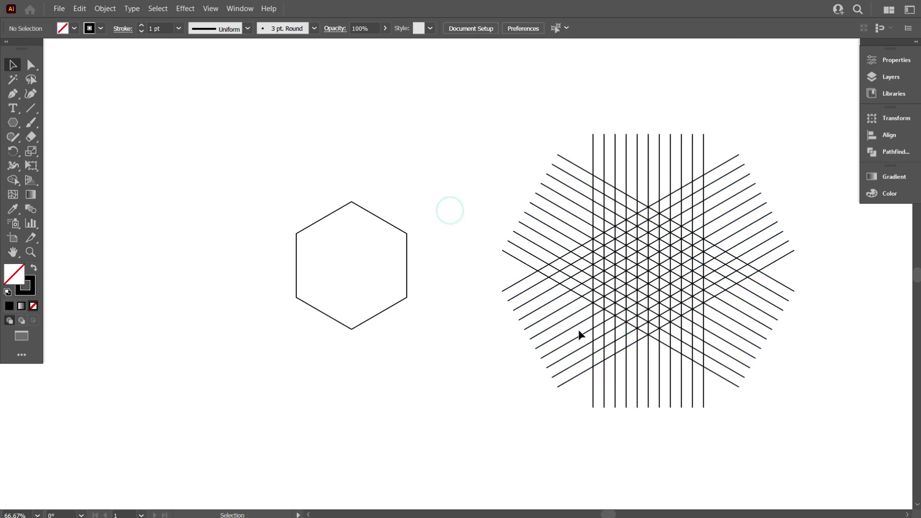
pyautogui.moveTo(297, 175); pyautogui.dragTo(377, 274)
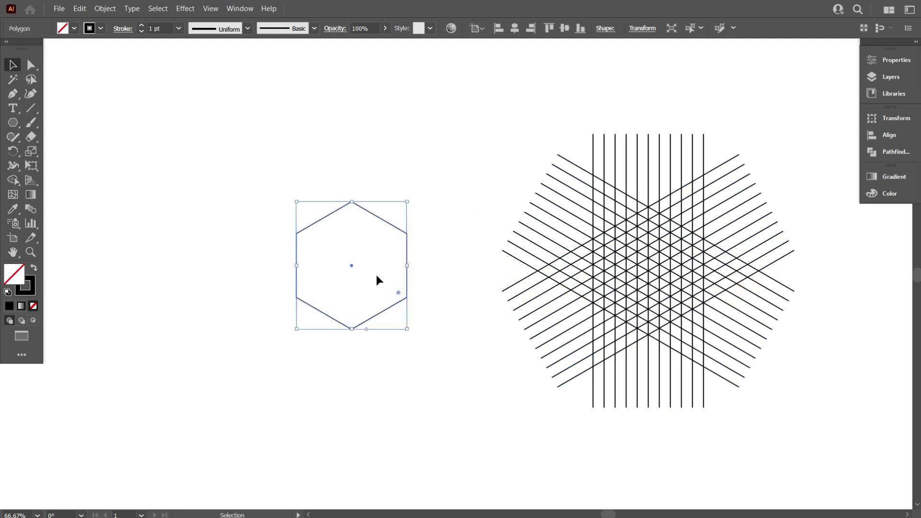
pyautogui.press('Delete')
# Move the grid back left into the hexagon's former spot and nudge it into place.
pyautogui.moveTo(393, 128); pyautogui.dragTo(716, 371)
pyautogui.moveTo(664, 298); pyautogui.dragTo(412, 293)
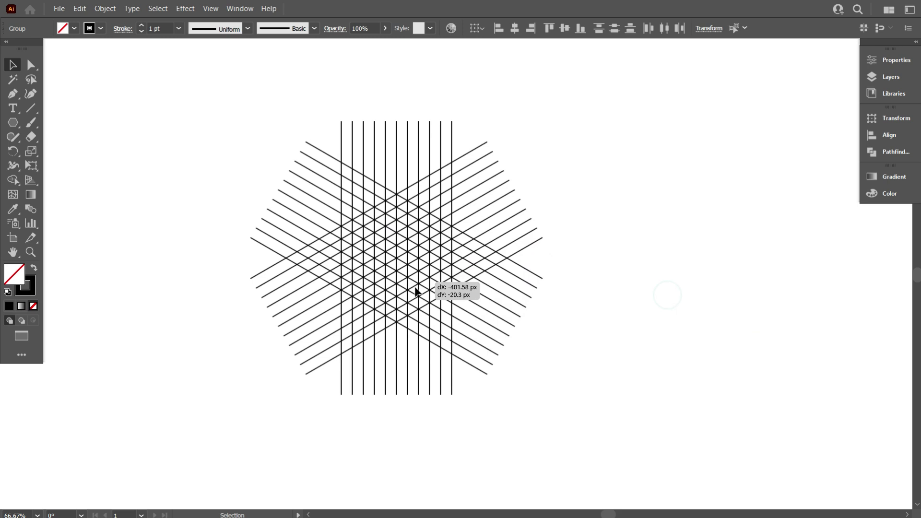
pyautogui.hotkey('ctrl', '+')
pyautogui.hotkey('ctrl', '+')
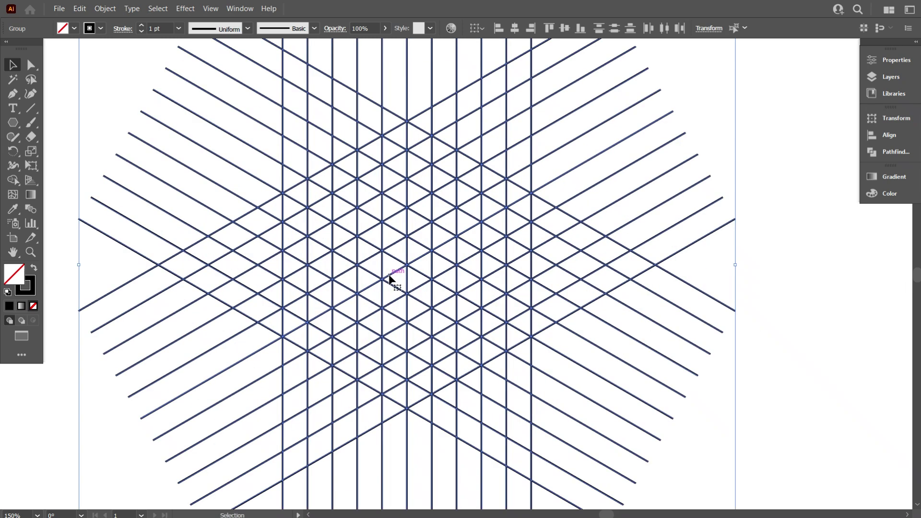
pyautogui.moveTo(362, 286); pyautogui.dragTo(402, 285)
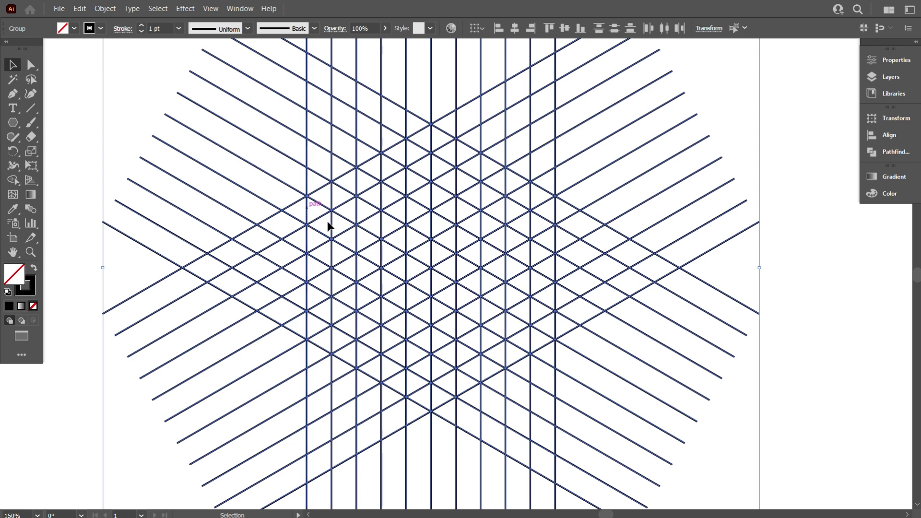
pyautogui.click(88, 174)
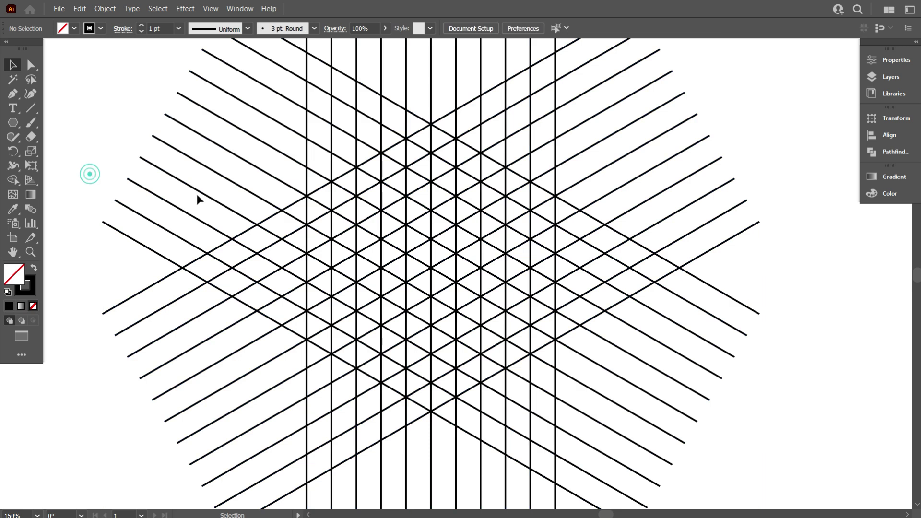
pyautogui.scroll(-1, 413, 298)
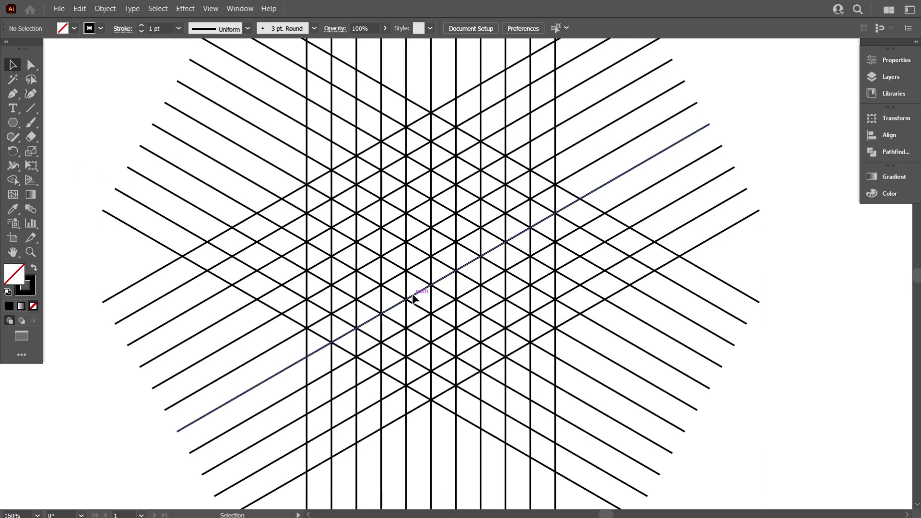
pyautogui.scroll(1, 403, 288)
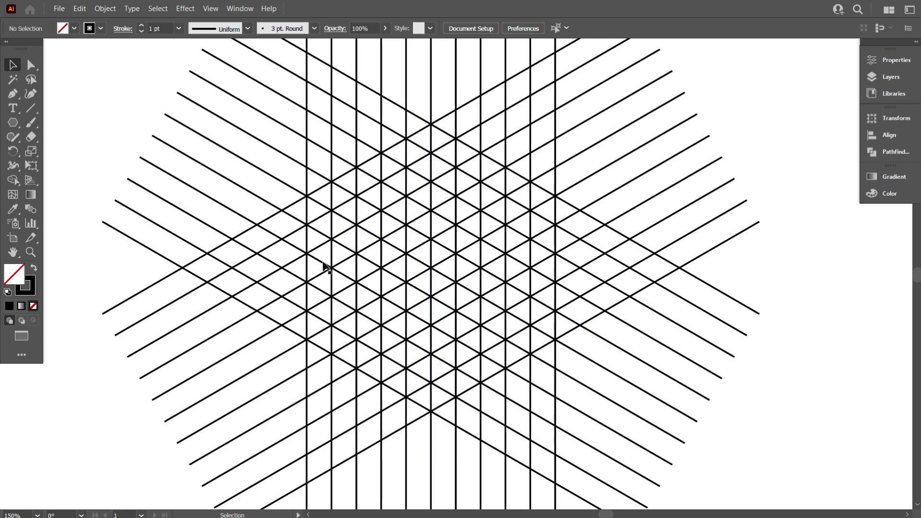
# Switch to the Paintbrush with red as the stroke colour.
pyautogui.click(30, 123)
pyautogui.click(99, 28)
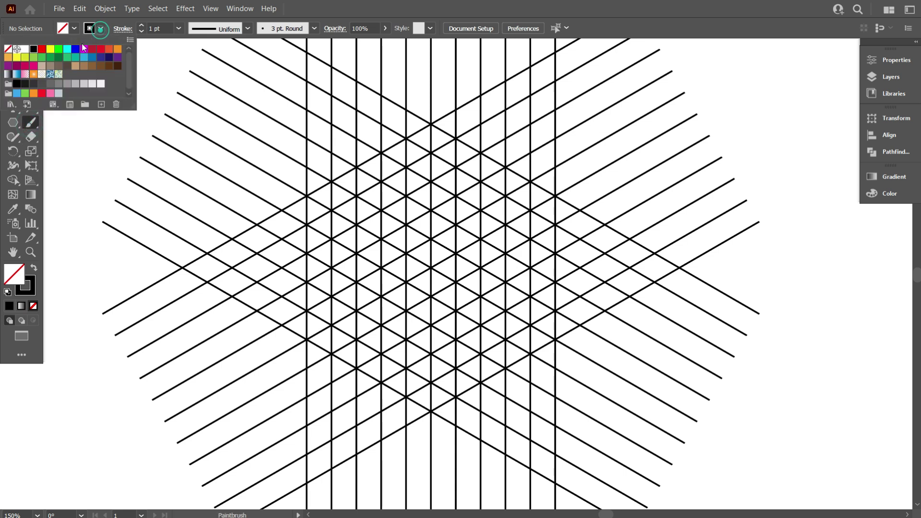
pyautogui.click(42, 50)
pyautogui.click(94, 152)
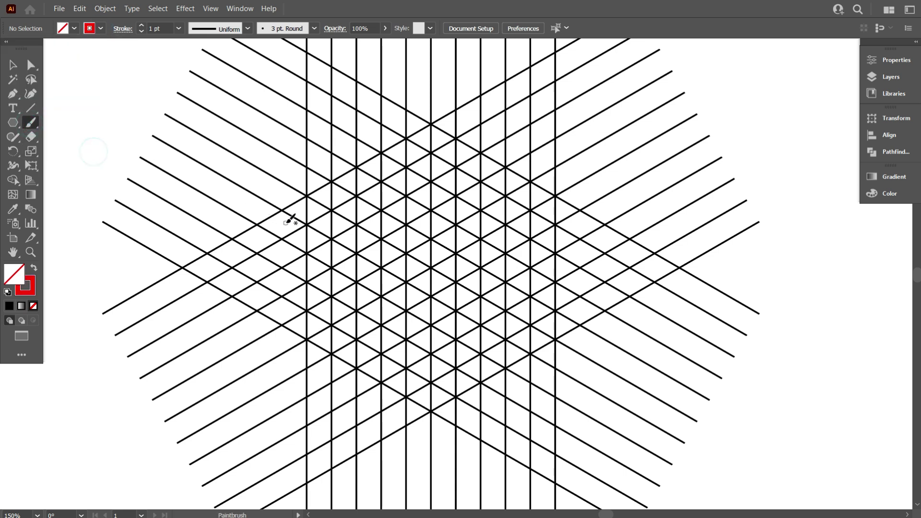
# Sketch a red freehand cube outline over the grid, then undo all the strokes.
pyautogui.moveTo(305, 196); pyautogui.dragTo(431, 265)
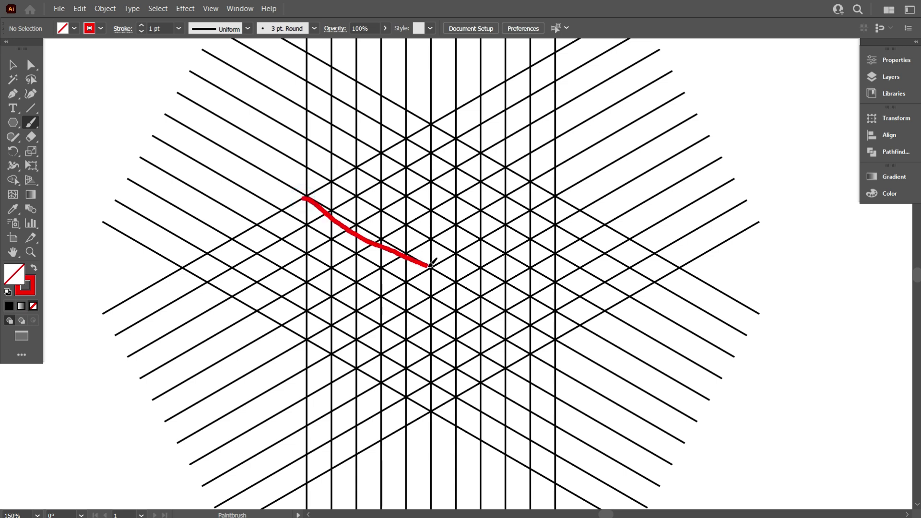
pyautogui.moveTo(427, 311); pyautogui.dragTo(422, 387)
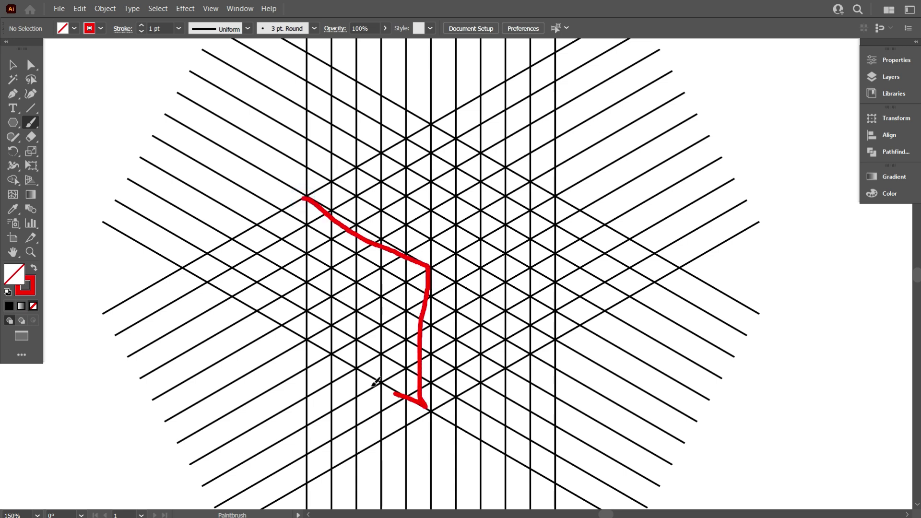
pyautogui.moveTo(374, 383); pyautogui.dragTo(314, 193)
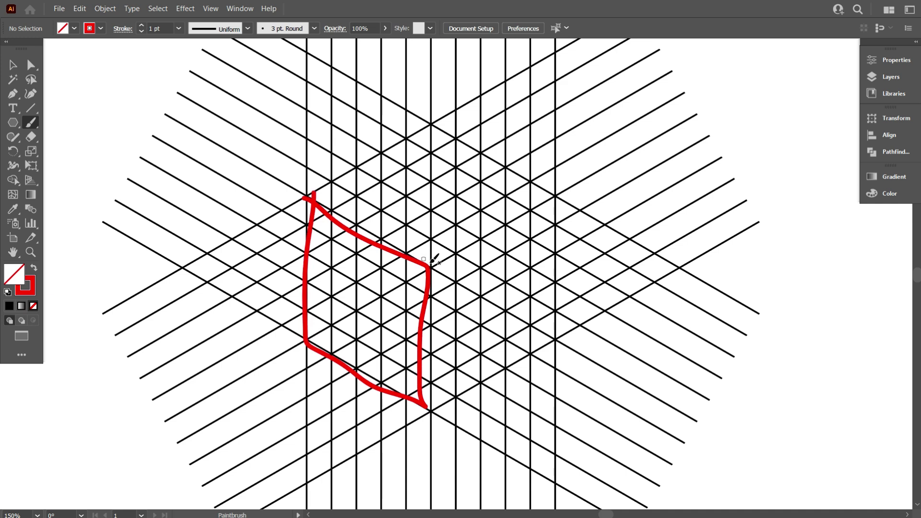
pyautogui.moveTo(434, 264)
pyautogui.mouseDown()
pyautogui.moveTo(436, 388)
pyautogui.moveTo(586, 328)
pyautogui.moveTo(553, 253)
pyautogui.moveTo(555, 197)
pyautogui.moveTo(430, 266)
pyautogui.mouseUp()
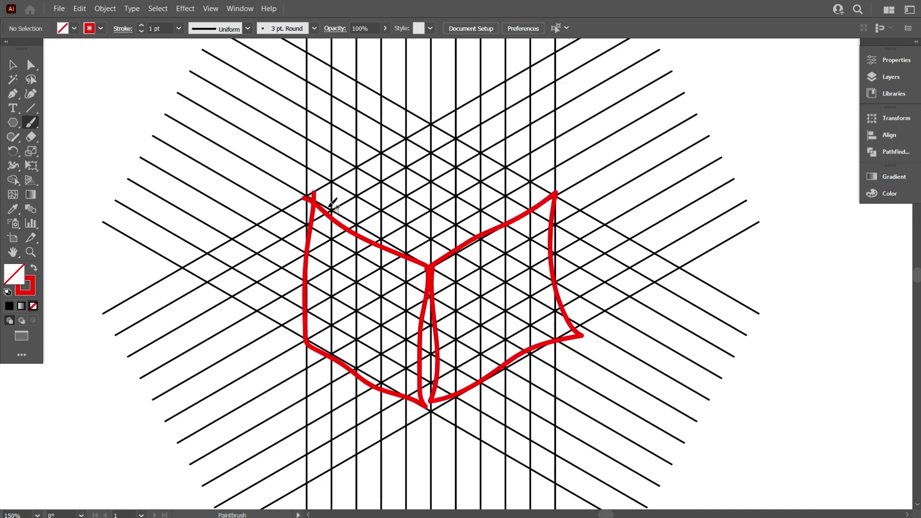
pyautogui.moveTo(314, 193)
pyautogui.mouseDown()
pyautogui.moveTo(443, 126)
pyautogui.moveTo(551, 192)
pyautogui.mouseUp()
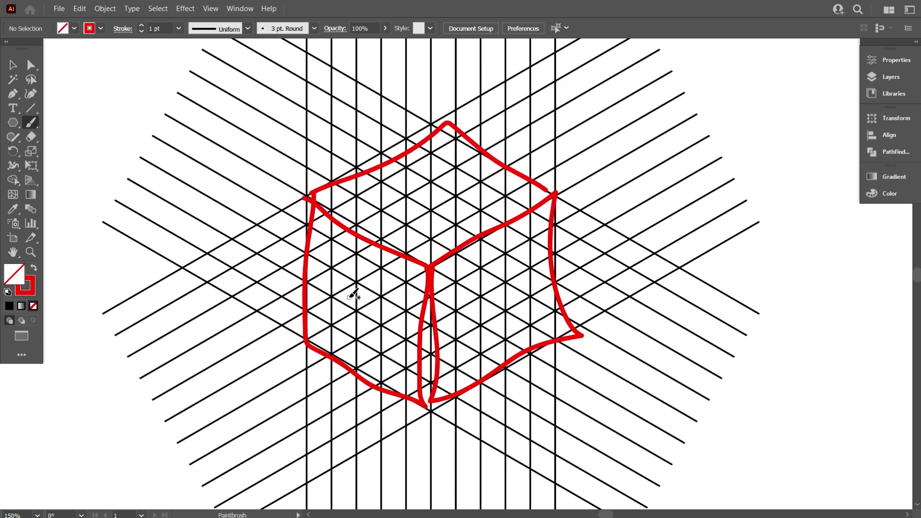
pyautogui.moveTo(343, 279)
pyautogui.mouseDown()
pyautogui.moveTo(351, 330)
pyautogui.moveTo(388, 315)
pyautogui.mouseUp()
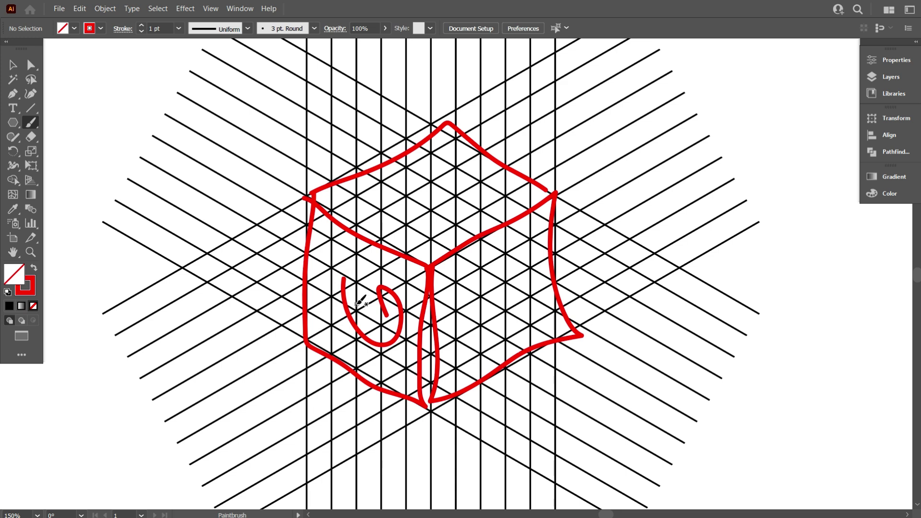
pyautogui.hotkey('ctrl', 'z')
pyautogui.hotkey('ctrl', 'z')
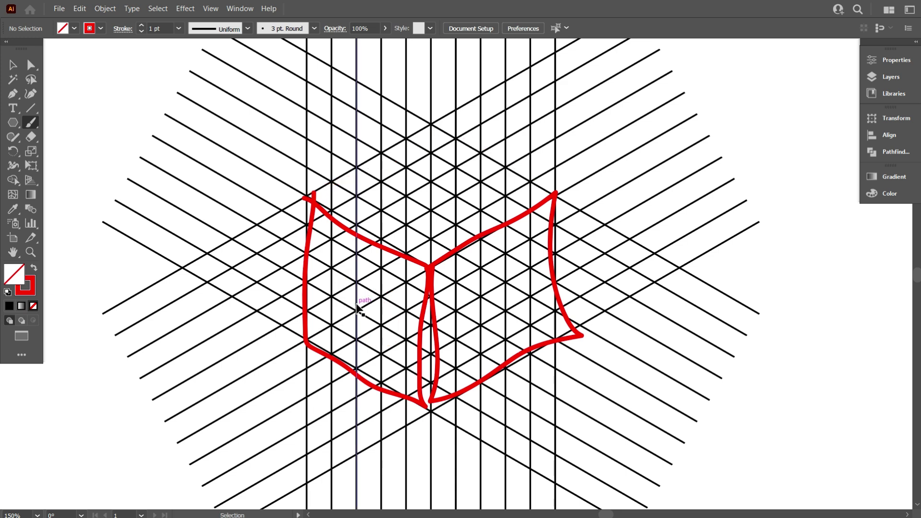
pyautogui.hotkey('ctrl', 'z')
pyautogui.hotkey('ctrl', 'z')
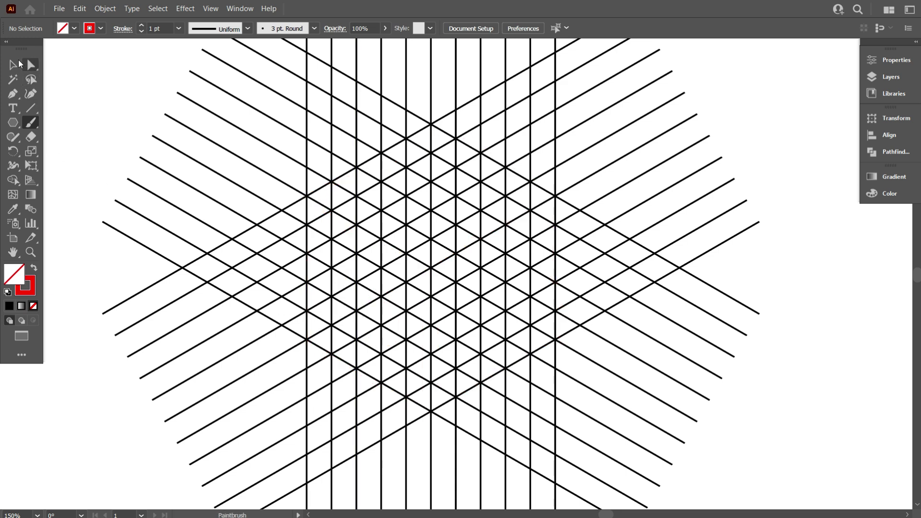
# Select the whole grid and switch to Shape Builder with black fill and no stroke.
pyautogui.click(13, 64)
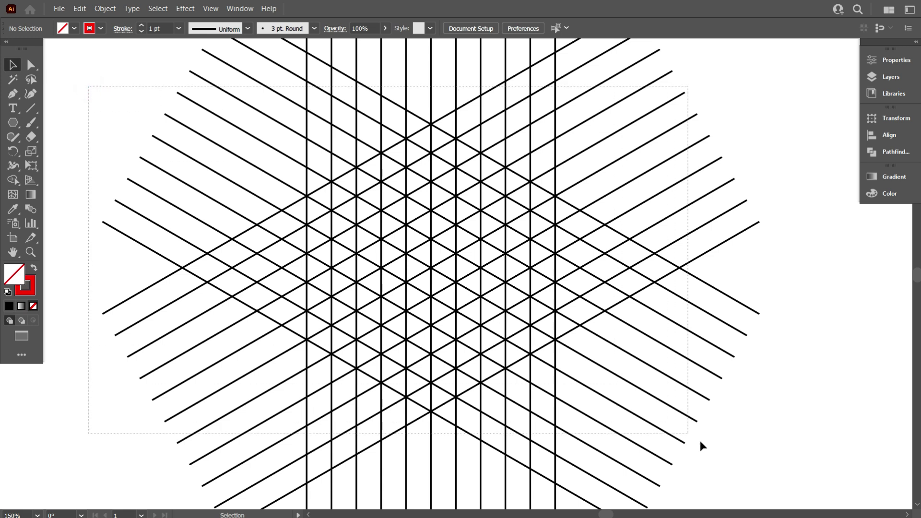
pyautogui.moveTo(342, 227); pyautogui.dragTo(690, 425)
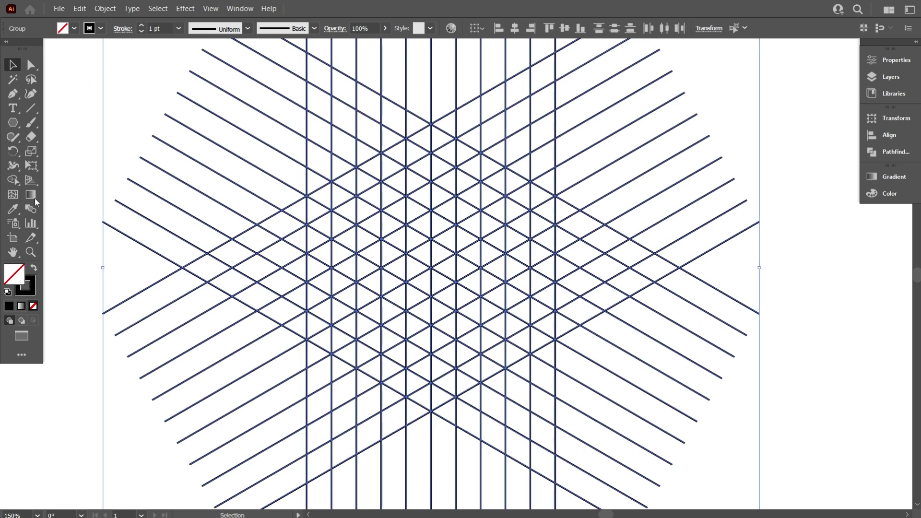
pyautogui.click(14, 185)
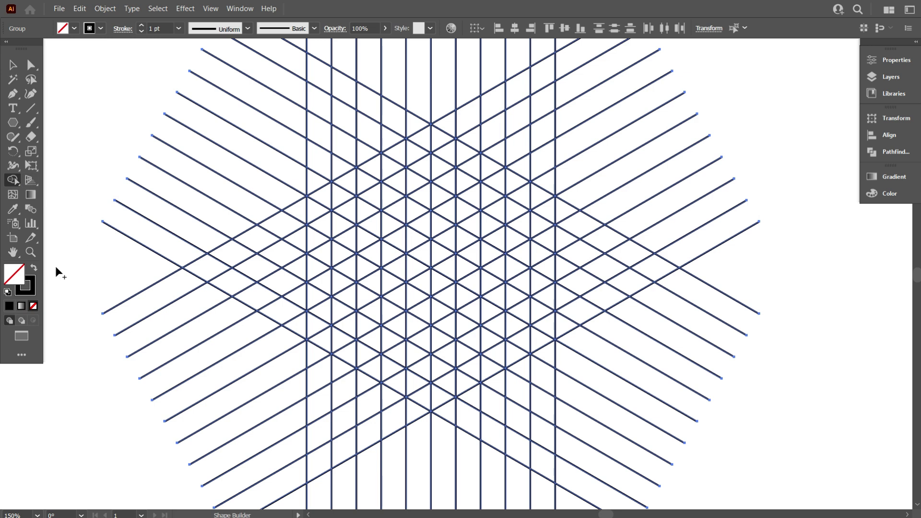
pyautogui.click(32, 270)
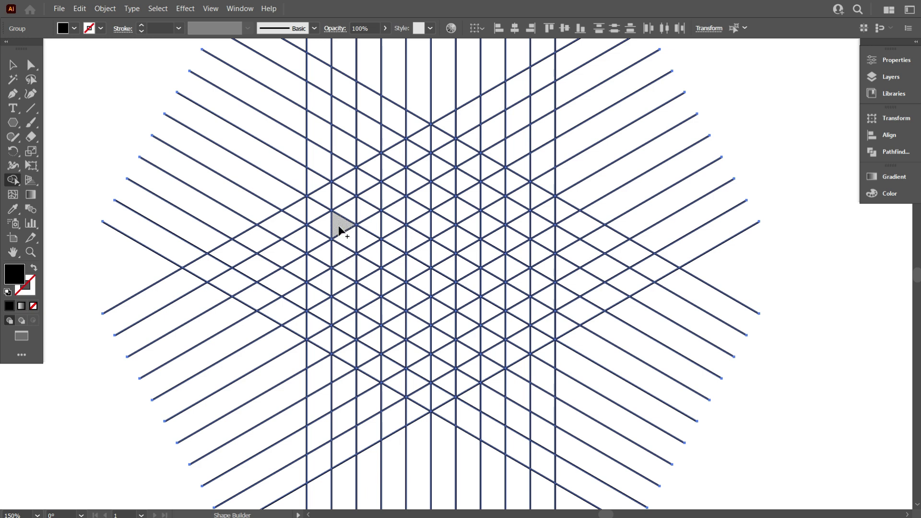
# Merge two columns of grid triangles into tall black parallelograms, left then right.
pyautogui.moveTo(339, 230); pyautogui.dragTo(348, 282)
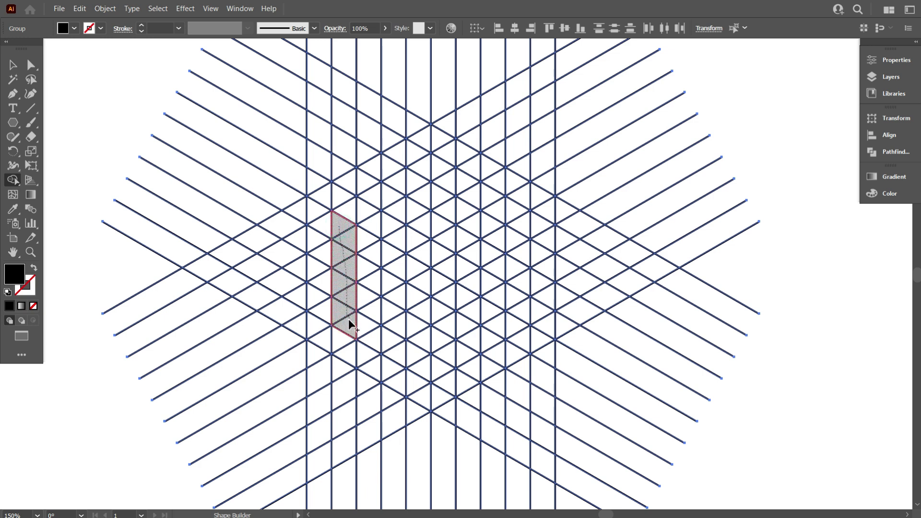
pyautogui.moveTo(348, 323); pyautogui.dragTo(349, 323)
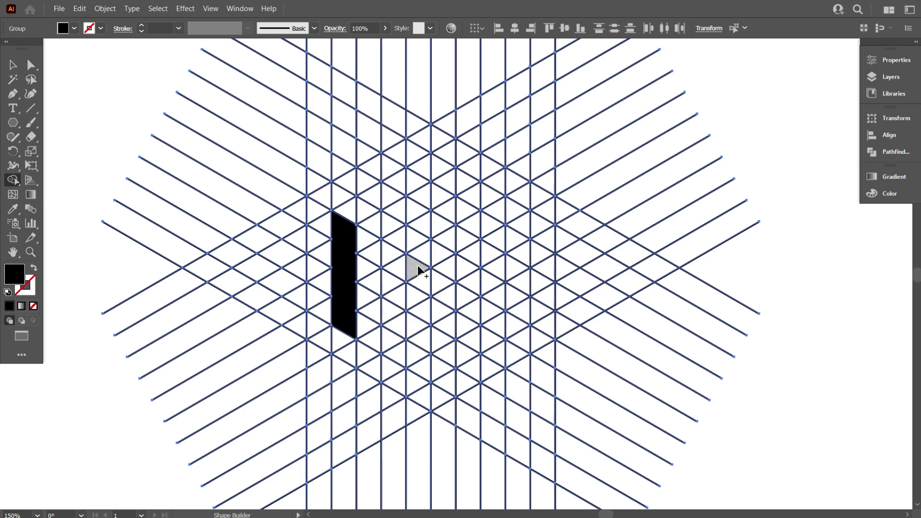
pyautogui.moveTo(418, 268); pyautogui.dragTo(420, 359)
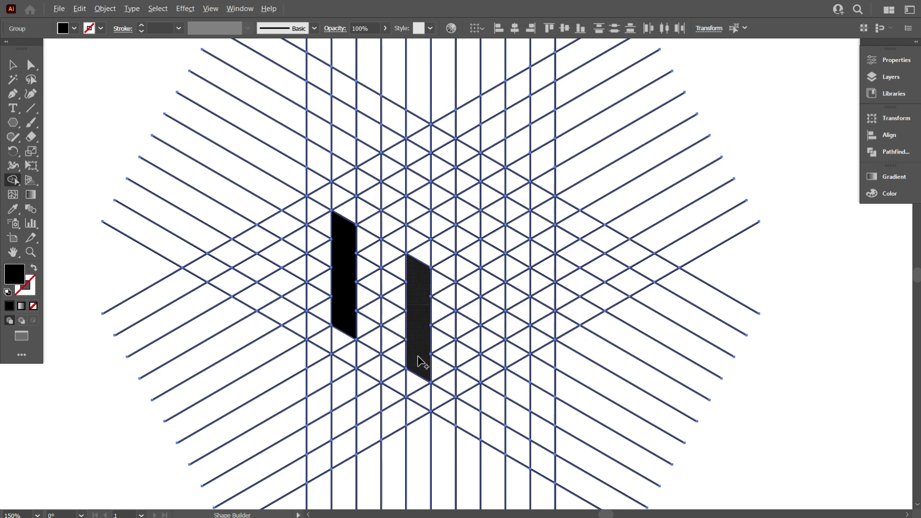
pyautogui.scroll(1, 420, 360)
pyautogui.scroll(1, 425, 350)
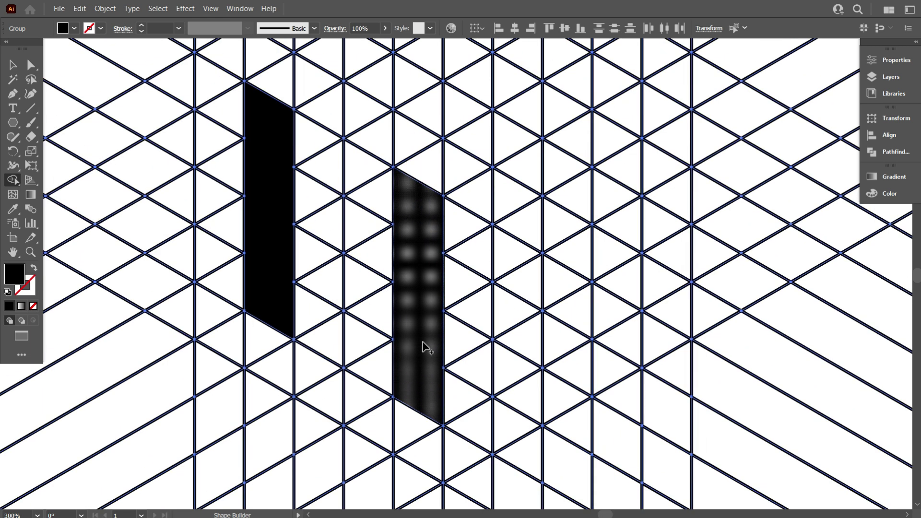
pyautogui.scroll(3, 405, 287)
pyautogui.scroll(-3, 405, 288)
pyautogui.scroll(-2, 411, 295)
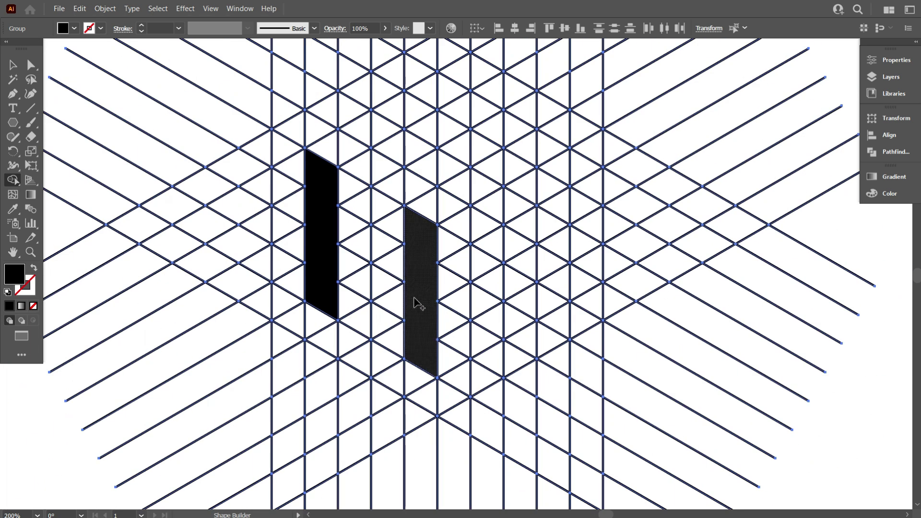
pyautogui.scroll(1, 416, 302)
# Fill the right parallelogram solid black, then deselect the grid artwork.
pyautogui.click(425, 342)
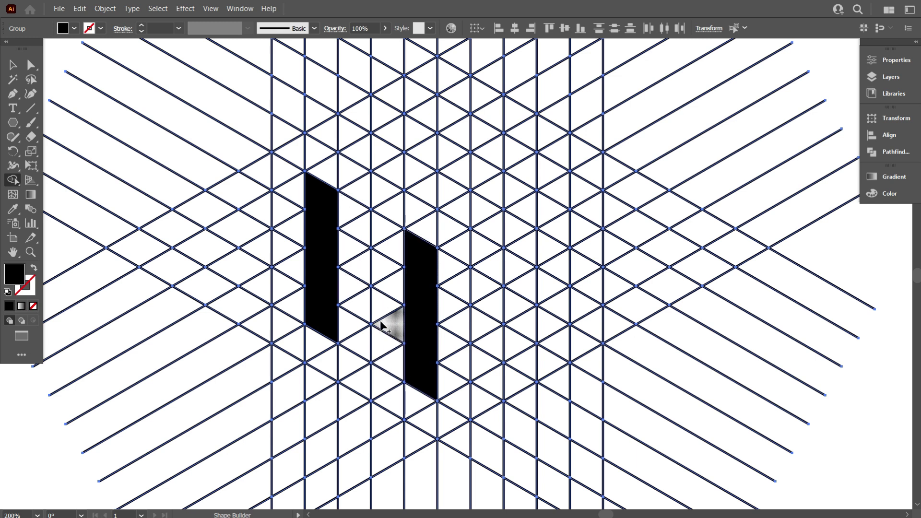
pyautogui.scroll(-1, 345, 276)
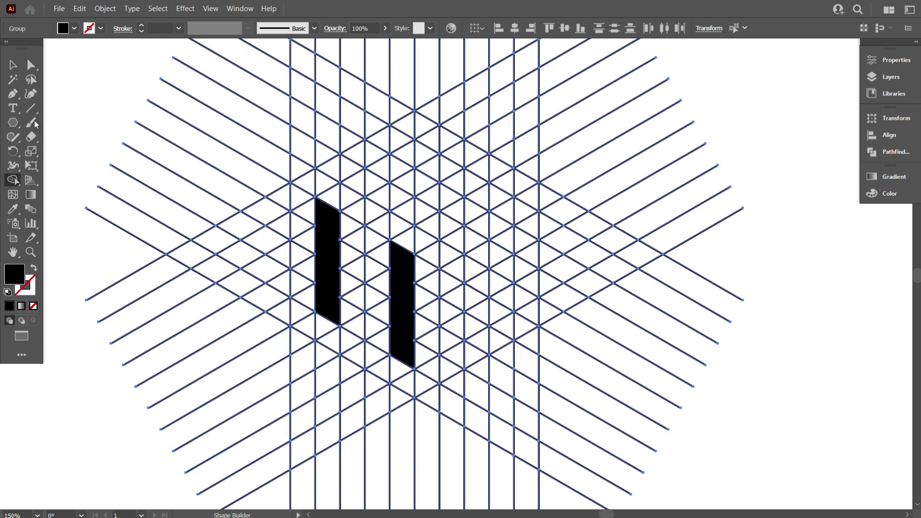
pyautogui.click(13, 66)
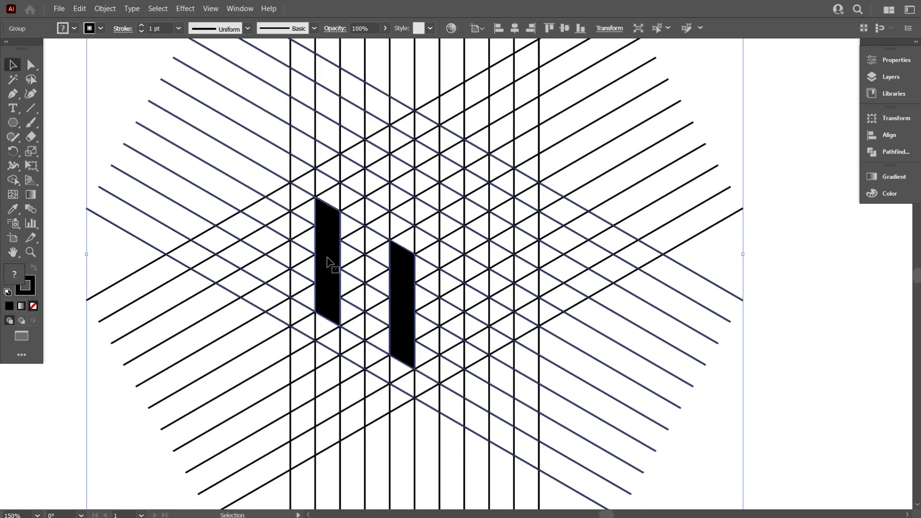
pyautogui.click(66, 133)
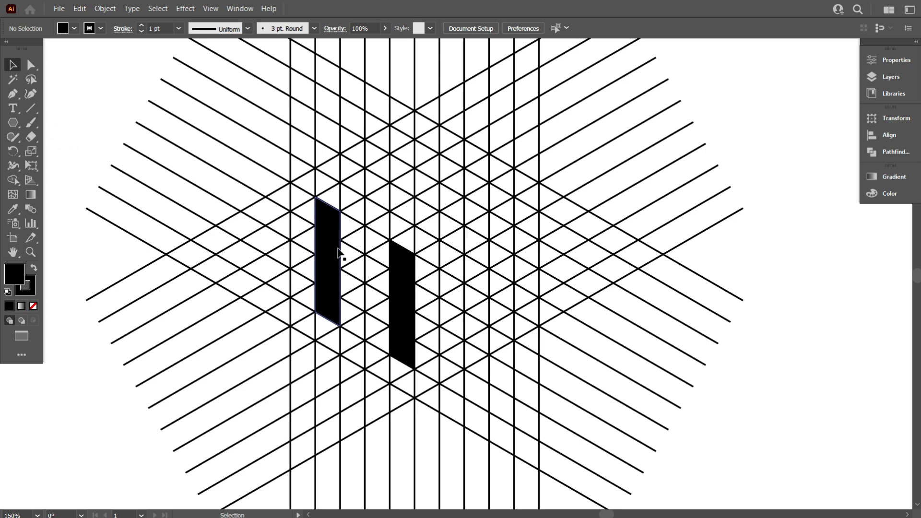
# In outline view, pen two trial diagonal segments between the bars along grid intersections.
pyautogui.press('ctrl')
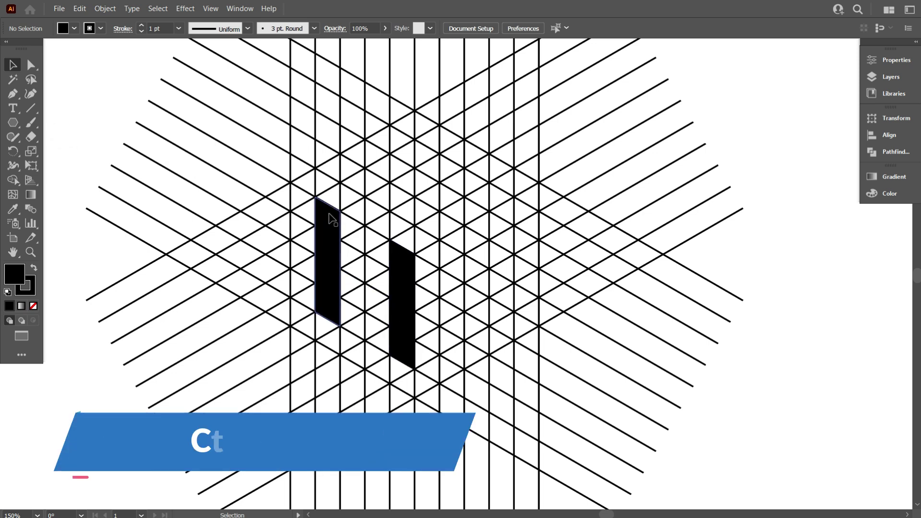
pyautogui.hotkey('ctrl', 'y')
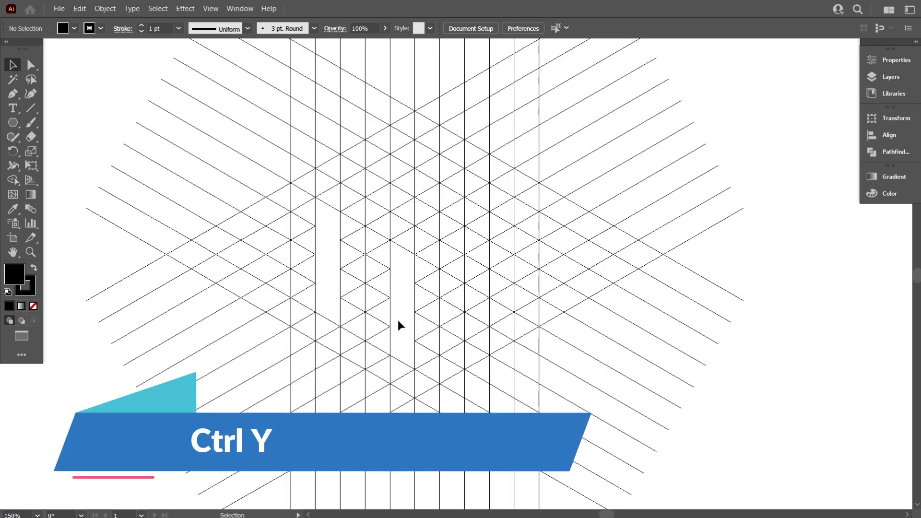
pyautogui.scroll(1, 398, 321)
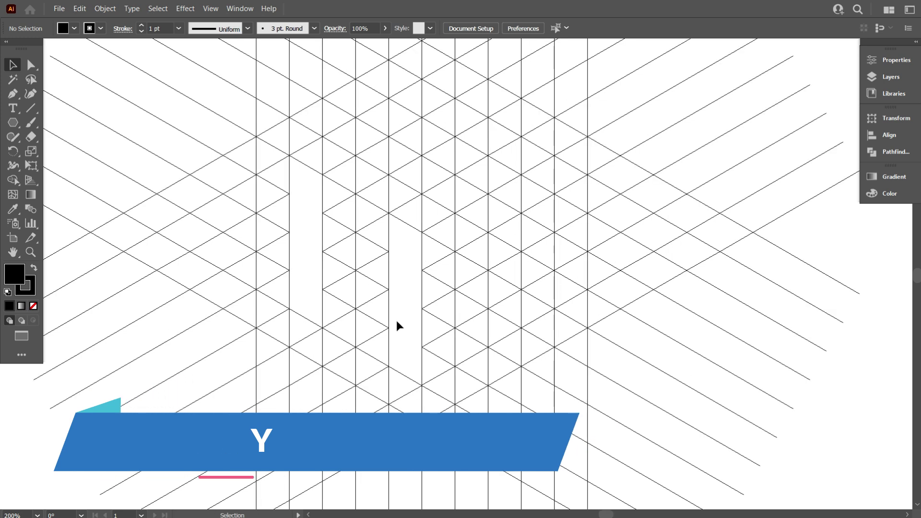
pyautogui.scroll(1, 395, 319)
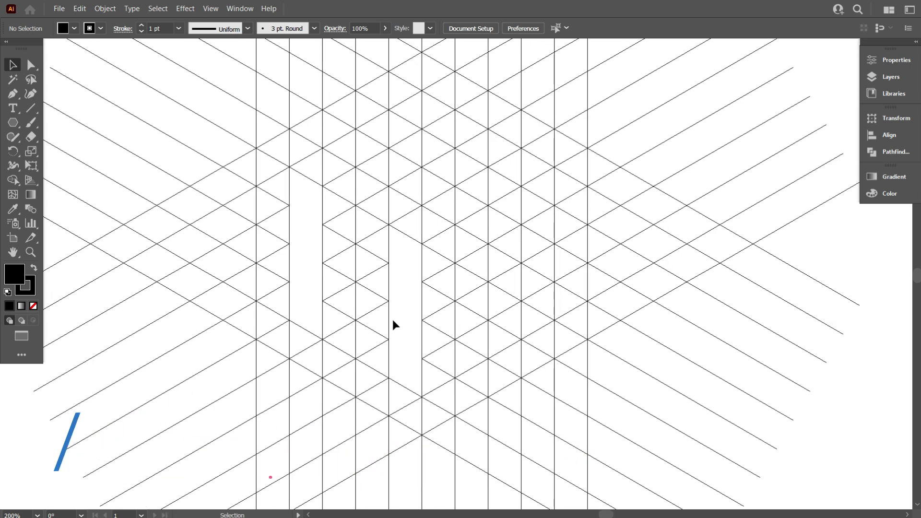
pyautogui.click(11, 96)
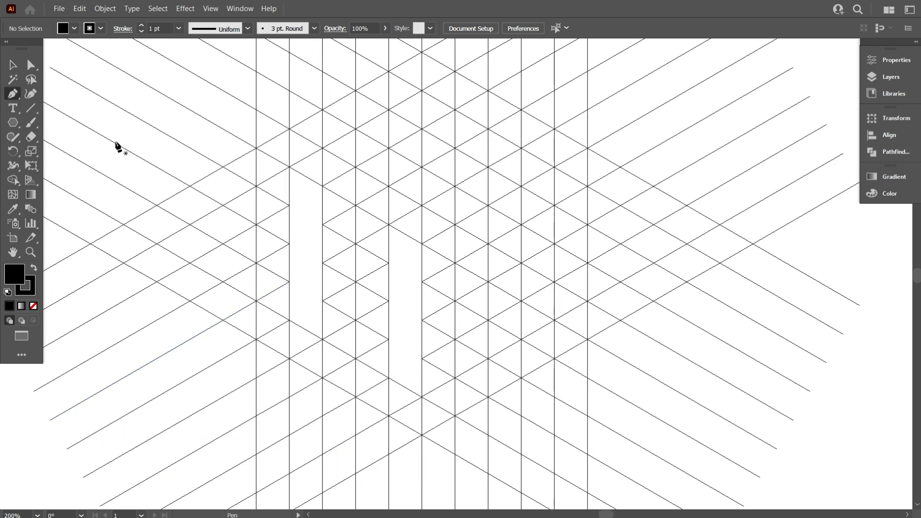
pyautogui.click(290, 168)
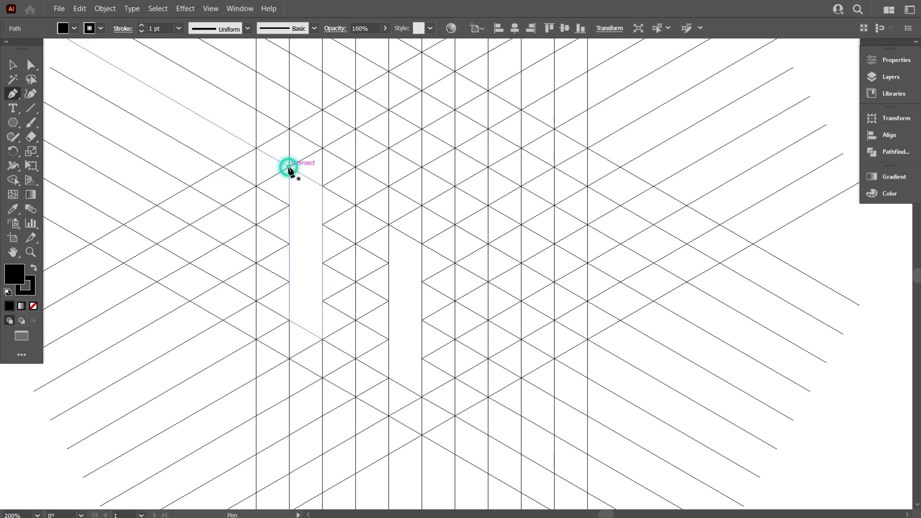
pyautogui.click(388, 301)
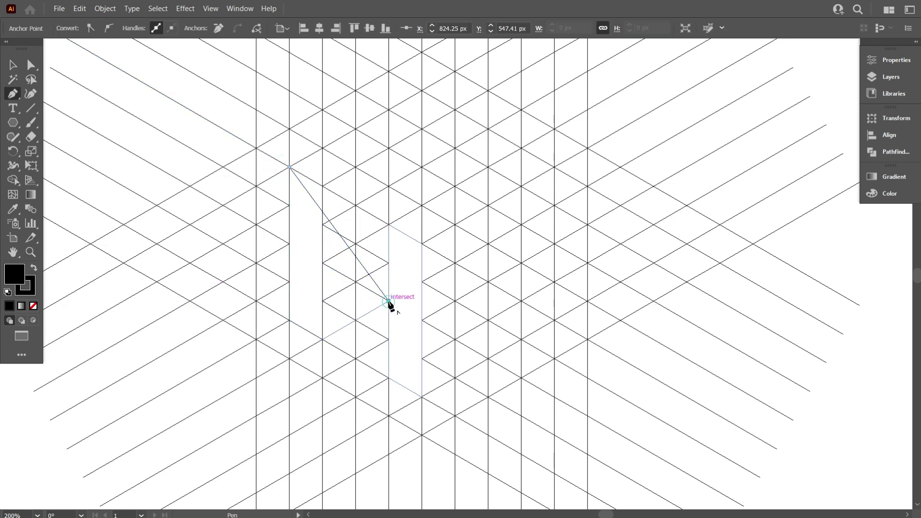
pyautogui.moveTo(389, 305); pyautogui.dragTo(397, 319)
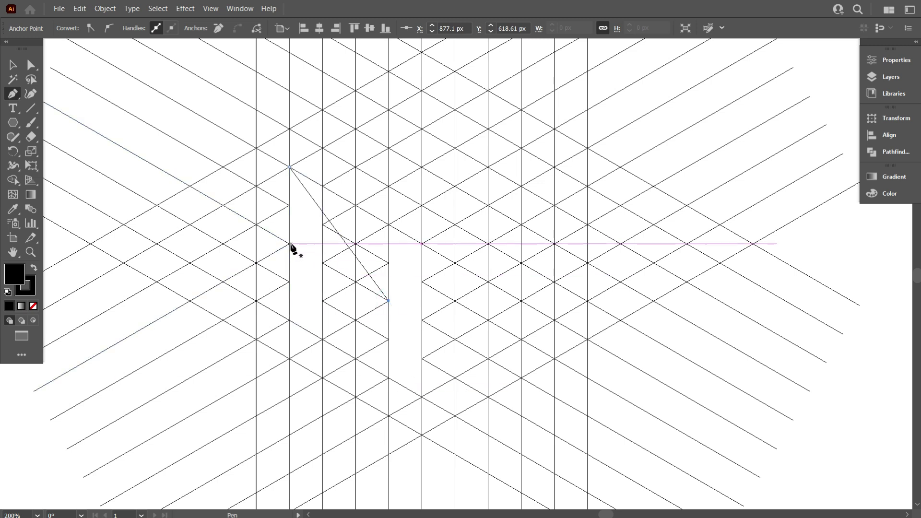
pyautogui.click(289, 244)
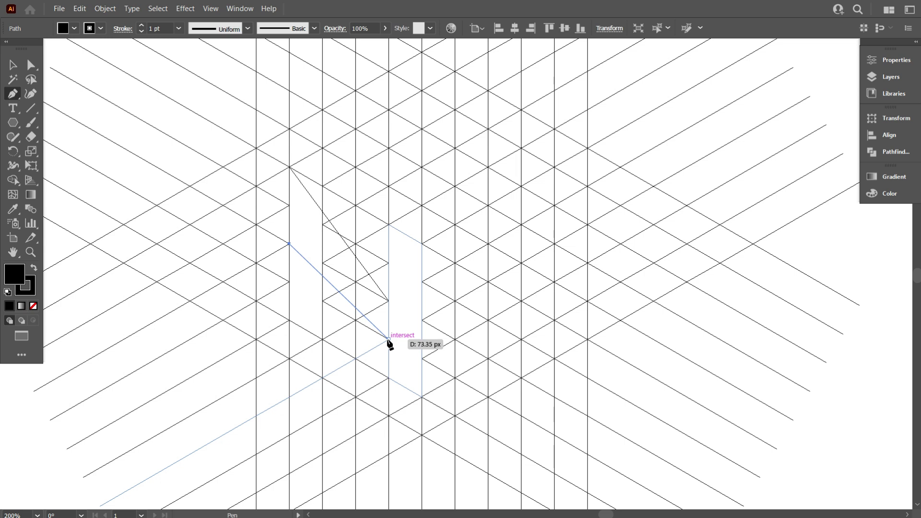
pyautogui.click(390, 377)
# Toggle between outline and filled view, then delete both trial diagonal lines.
pyautogui.hotkey('ctrl', 'y')
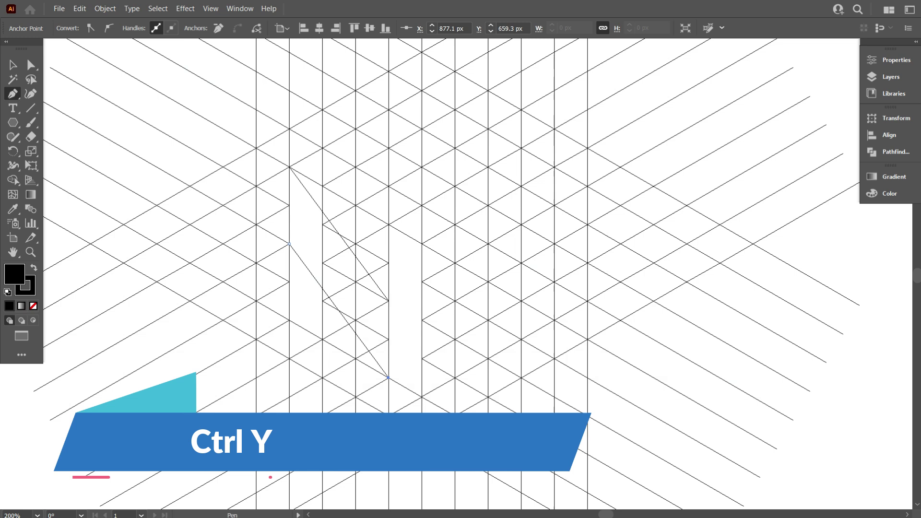
pyautogui.hotkey('ctrl', 'y')
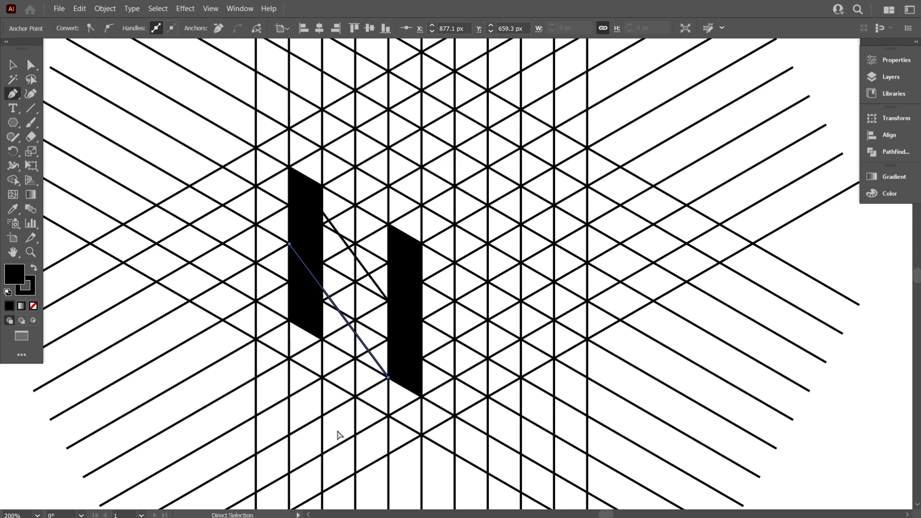
pyautogui.hotkey('ctrl', 'y')
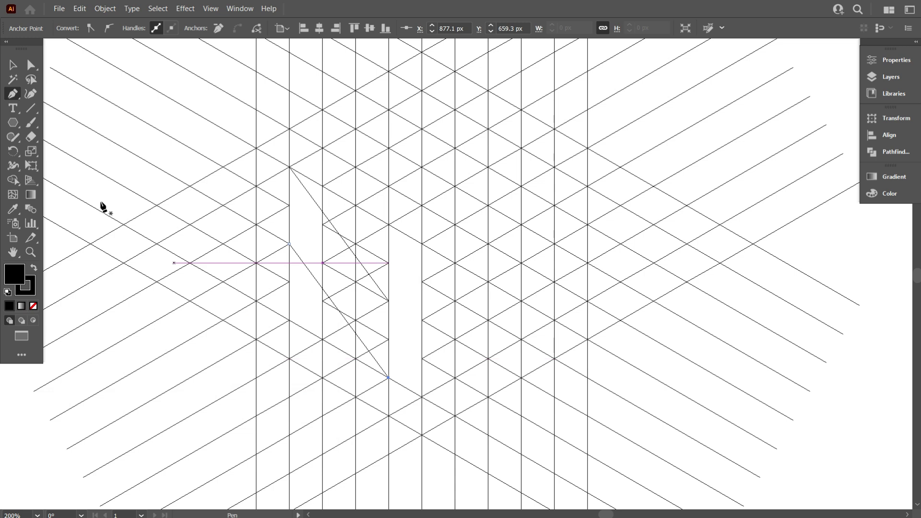
pyautogui.click(13, 66)
pyautogui.click(126, 116)
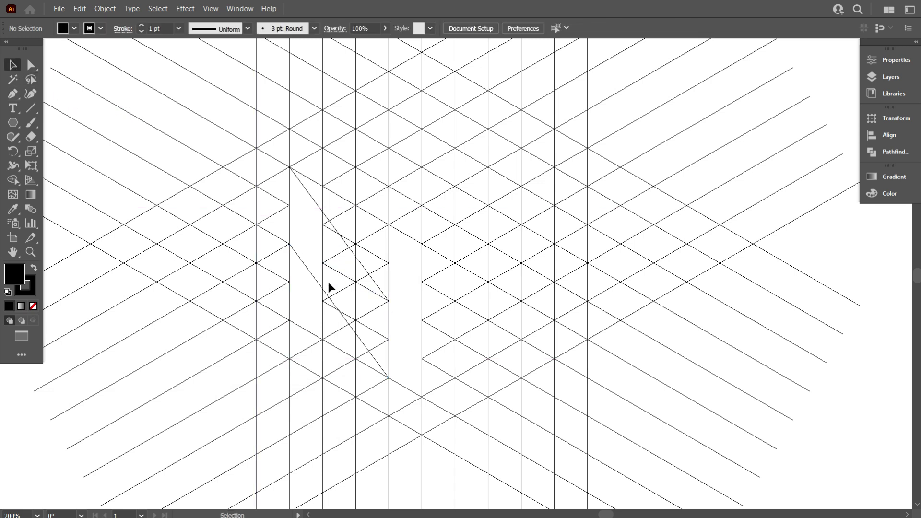
pyautogui.click(309, 272)
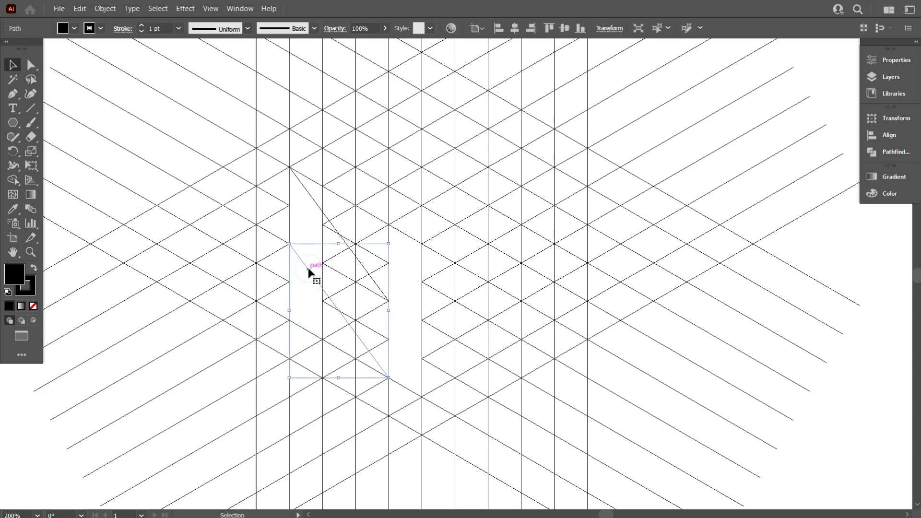
pyautogui.press('Delete')
pyautogui.click(313, 204)
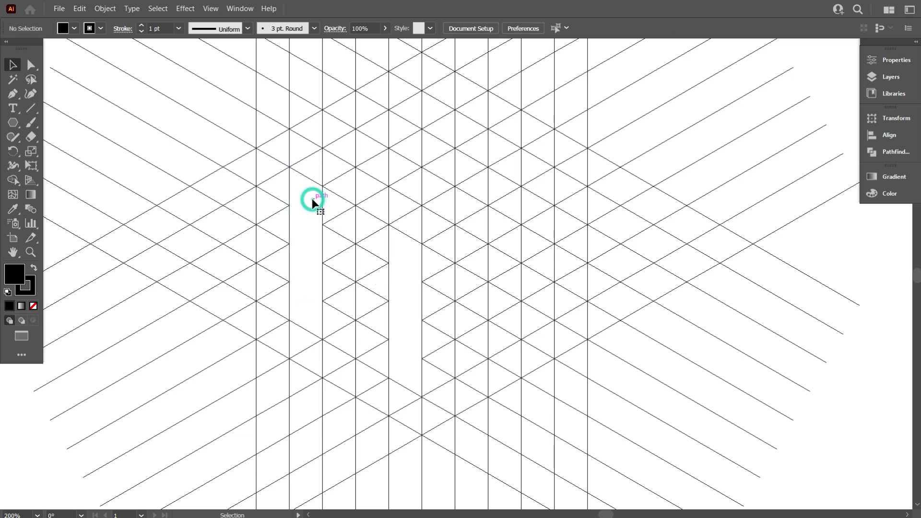
pyautogui.press('Delete')
pyautogui.hotkey('ctrl', 'y')
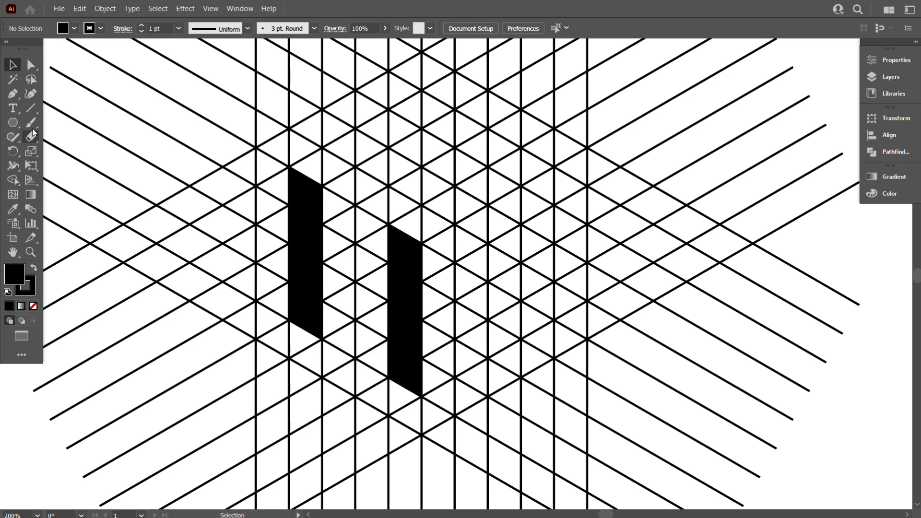
# Pen two diagonals from the left bar's top and middle to the right bar's middle and bottom.
pyautogui.click(322, 187)
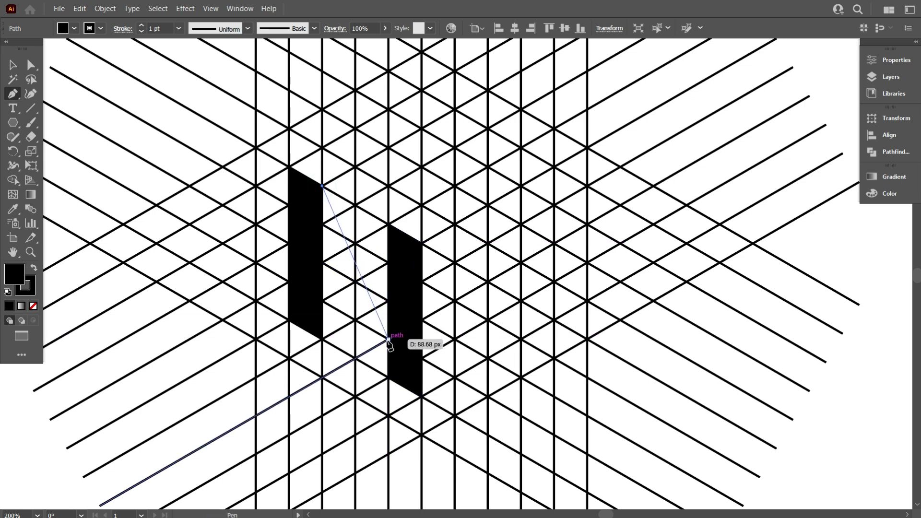
pyautogui.click(389, 300)
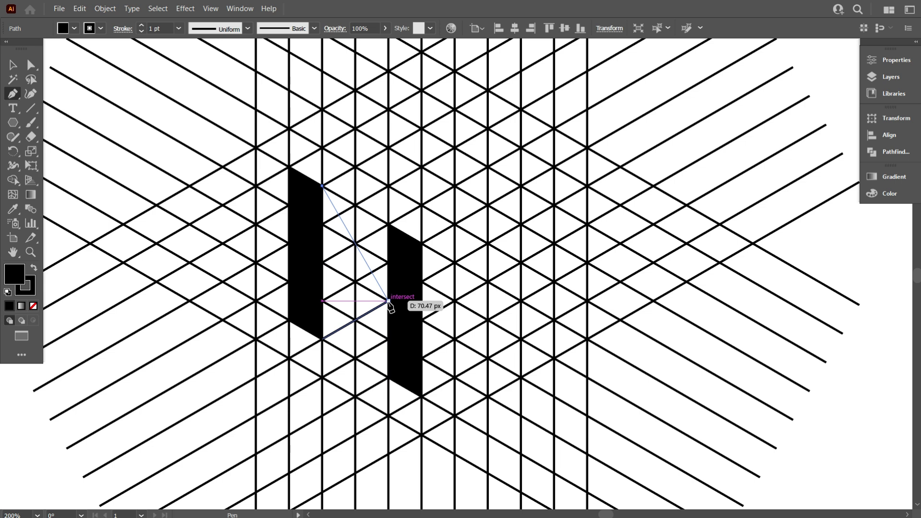
pyautogui.click(388, 301)
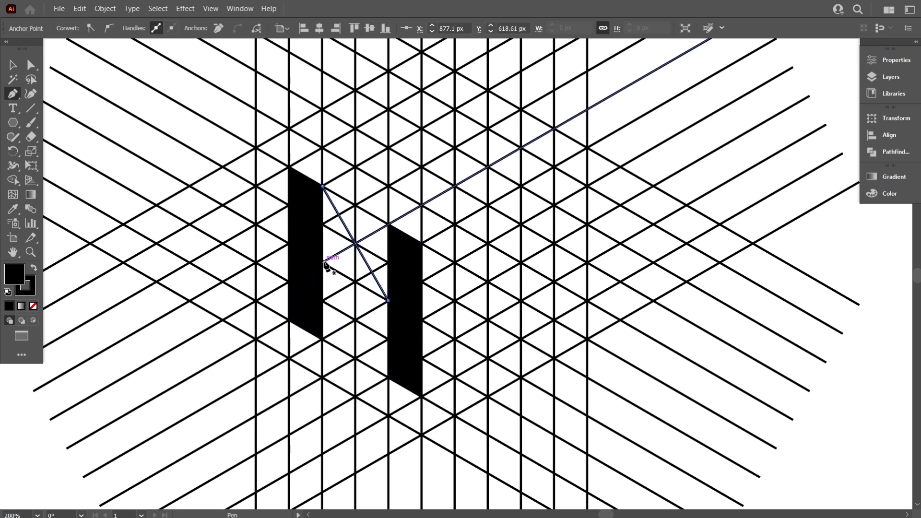
pyautogui.click(323, 263)
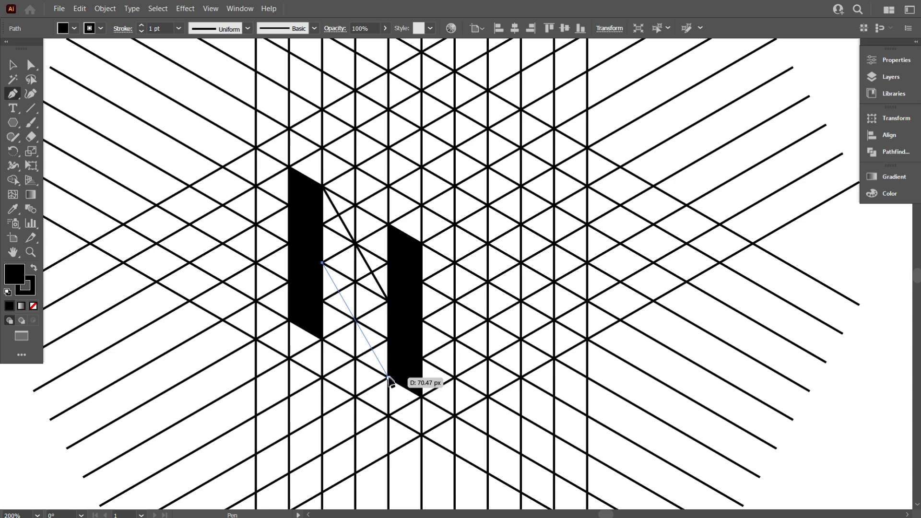
pyautogui.click(389, 377)
pyautogui.click(12, 65)
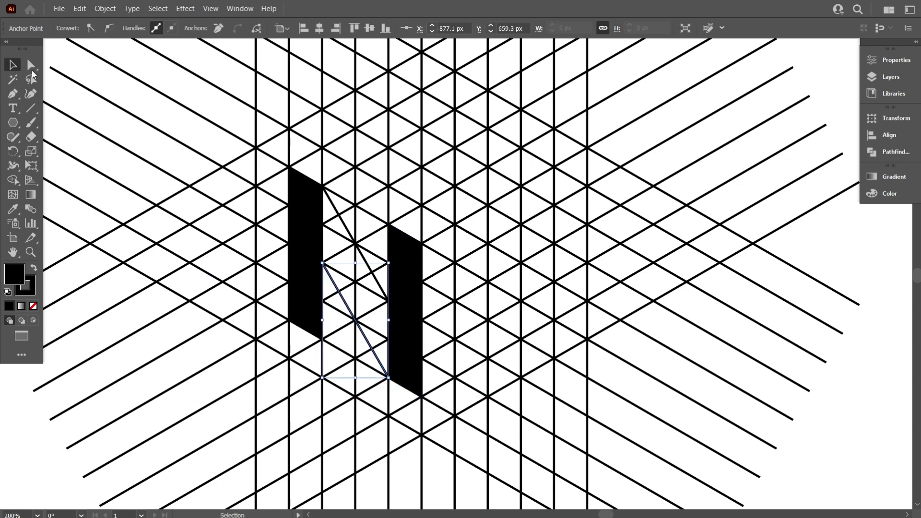
pyautogui.keyDown('alt'); pyautogui.scroll(-1, 335, 302); pyautogui.keyUp('alt')
pyautogui.keyDown('alt'); pyautogui.scroll(-1, 349, 376); pyautogui.keyUp('alt')
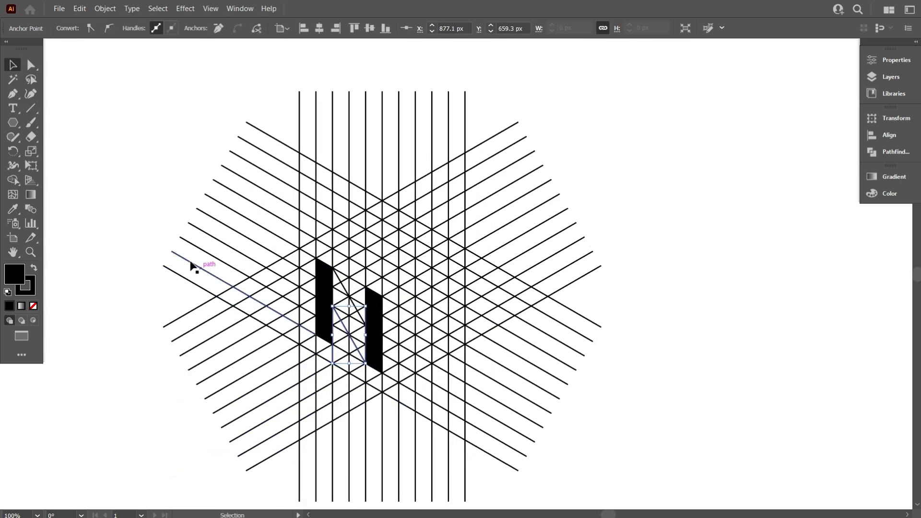
# With the whole grid selected, Shape-Builder merge the left bar, inner triangle and lower triangle into one black N.
pyautogui.click(155, 191)
pyautogui.moveTo(188, 160); pyautogui.dragTo(400, 391)
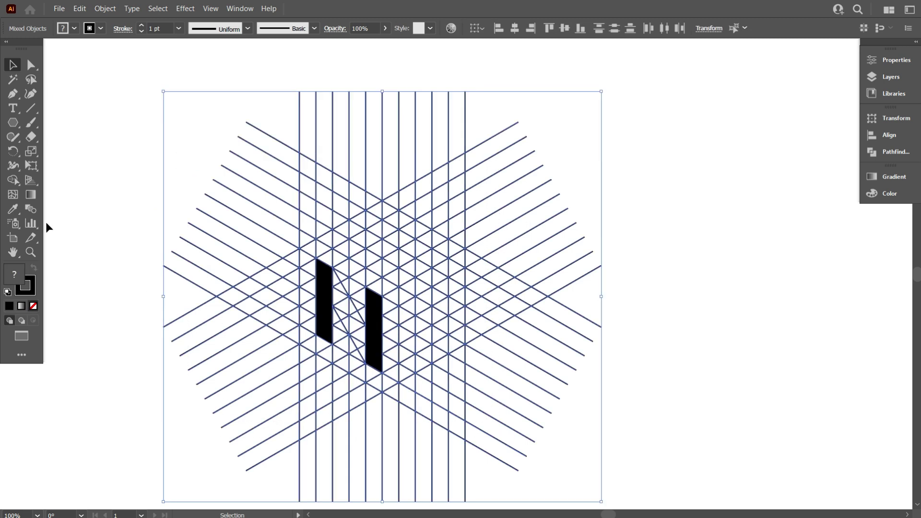
pyautogui.click(15, 180)
pyautogui.keyDown('alt'); pyautogui.scroll(3, 371, 324); pyautogui.keyUp('alt')
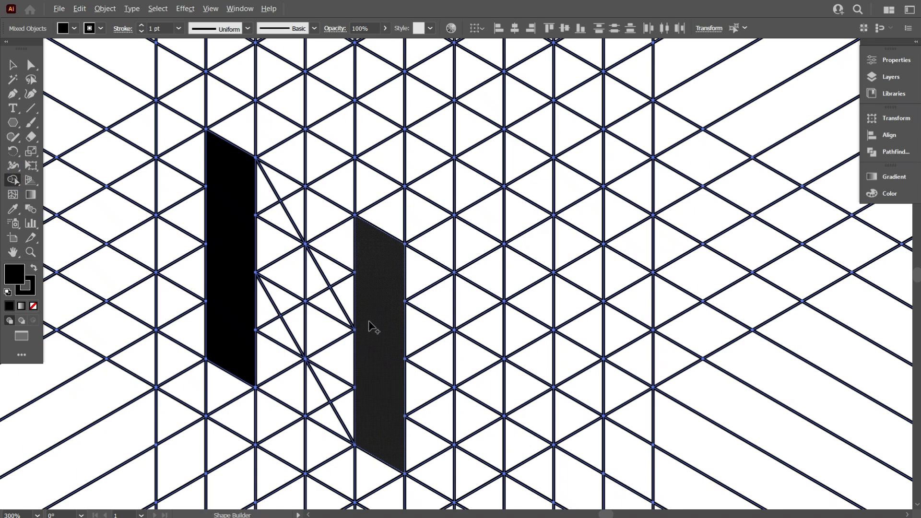
pyautogui.moveTo(245, 194); pyautogui.dragTo(355, 416)
pyautogui.click(309, 266)
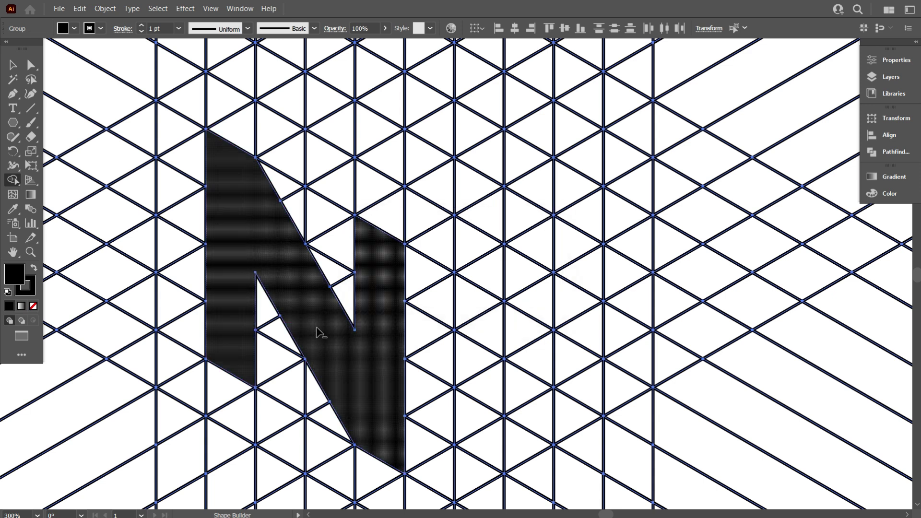
pyautogui.keyDown('alt'); pyautogui.scroll(-3, 319, 329); pyautogui.keyUp('alt')
pyautogui.click(360, 407)
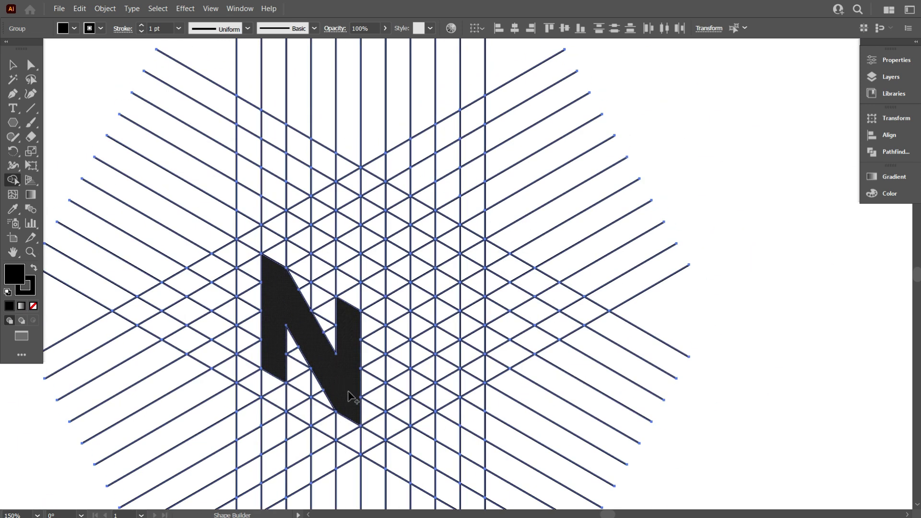
pyautogui.keyDown('alt'); pyautogui.scroll(3, 309, 368); pyautogui.keyUp('alt')
pyautogui.keyDown('alt'); pyautogui.scroll(1, 312, 359); pyautogui.keyUp('alt')
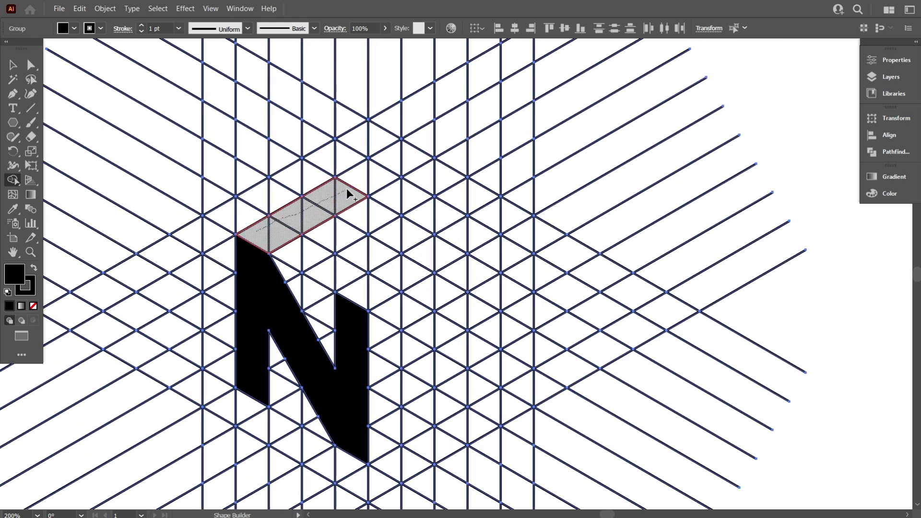
# Merge grid strips into the cube's top bar, vertical strip and bottom bar, filling small triangles into the N.
pyautogui.moveTo(258, 234); pyautogui.dragTo(375, 181)
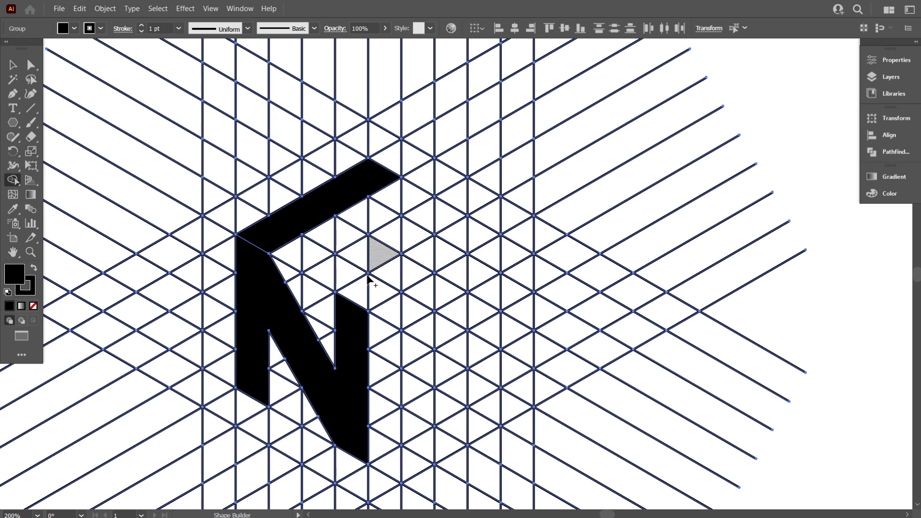
pyautogui.moveTo(358, 296); pyautogui.dragTo(475, 245)
pyautogui.scroll(-1, 440, 259)
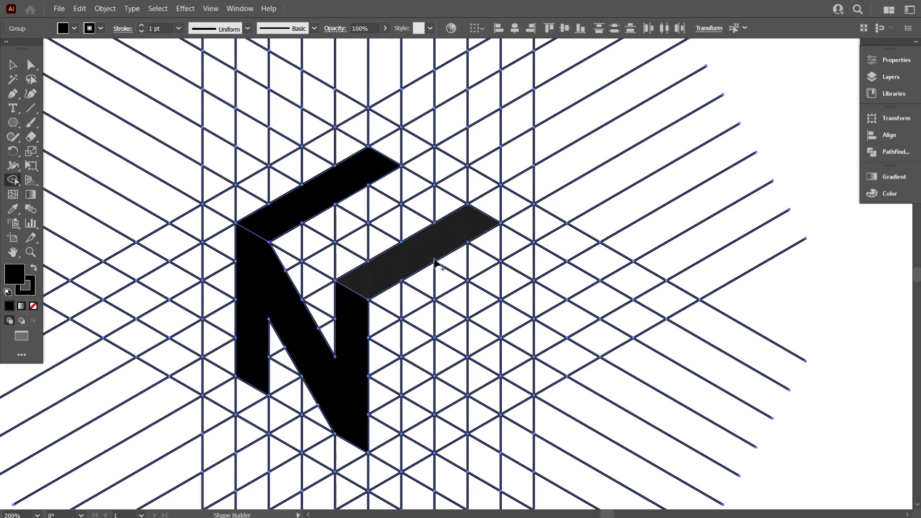
pyautogui.moveTo(384, 189); pyautogui.dragTo(381, 245)
pyautogui.scroll(-2, 378, 252)
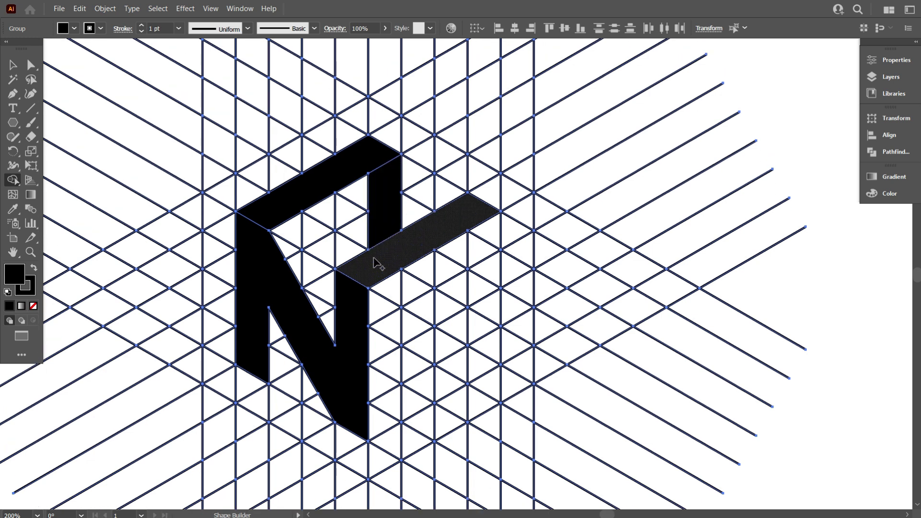
pyautogui.click(375, 262)
pyautogui.scroll(3, 273, 432)
pyautogui.scroll(1, 280, 295)
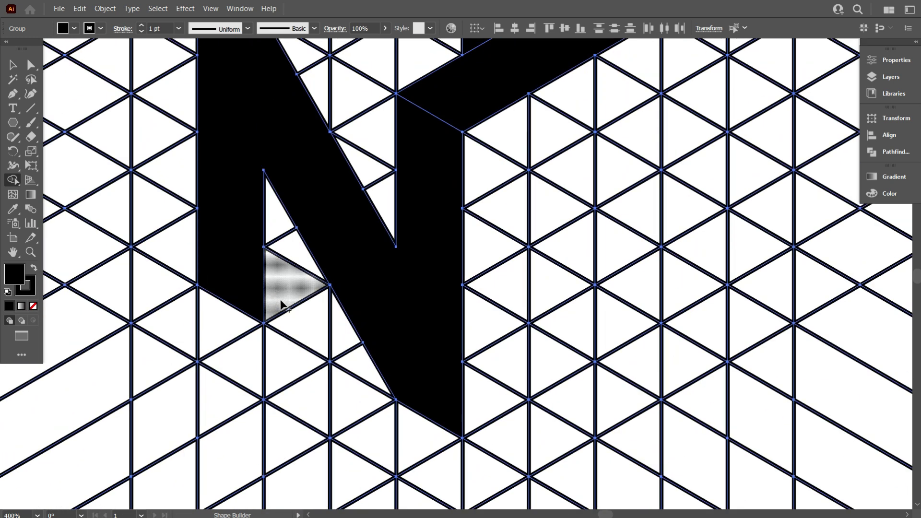
pyautogui.click(287, 290)
pyautogui.scroll(-1, 278, 309)
pyautogui.scroll(-1, 288, 318)
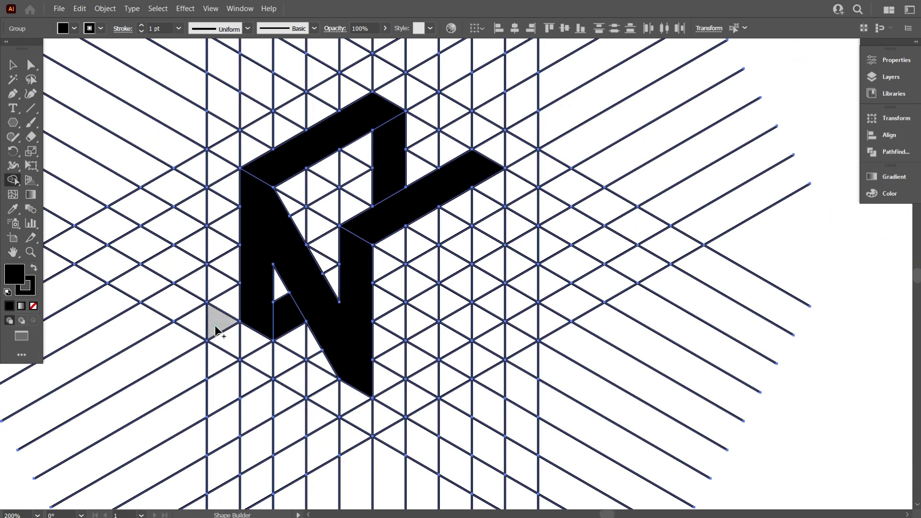
pyautogui.moveTo(215, 330); pyautogui.dragTo(268, 367)
pyautogui.moveTo(339, 399); pyautogui.dragTo(362, 411)
# Merge the left, top and right outline strips, the cube's right face and the N's remaining triangles into black.
pyautogui.moveTo(222, 329); pyautogui.dragTo(280, 142)
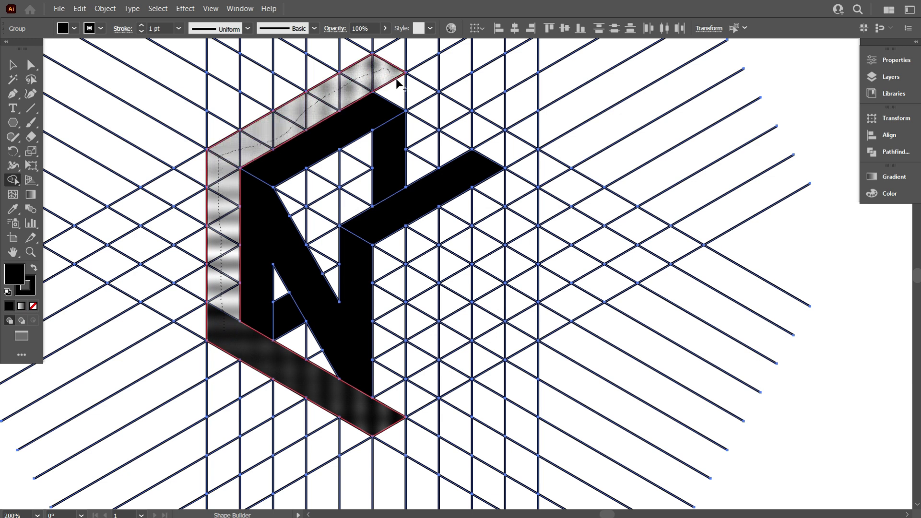
pyautogui.moveTo(278, 141)
pyautogui.mouseDown()
pyautogui.moveTo(525, 307)
pyautogui.moveTo(374, 421)
pyautogui.mouseUp()
pyautogui.scroll(6, 344, 429)
pyautogui.scroll(-6, 316, 435)
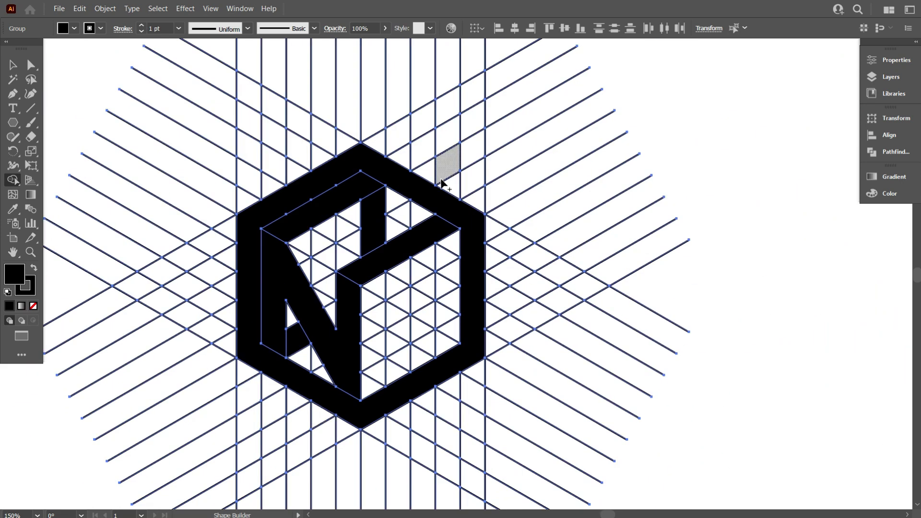
pyautogui.scroll(4, 356, 191)
pyautogui.scroll(-3, 357, 190)
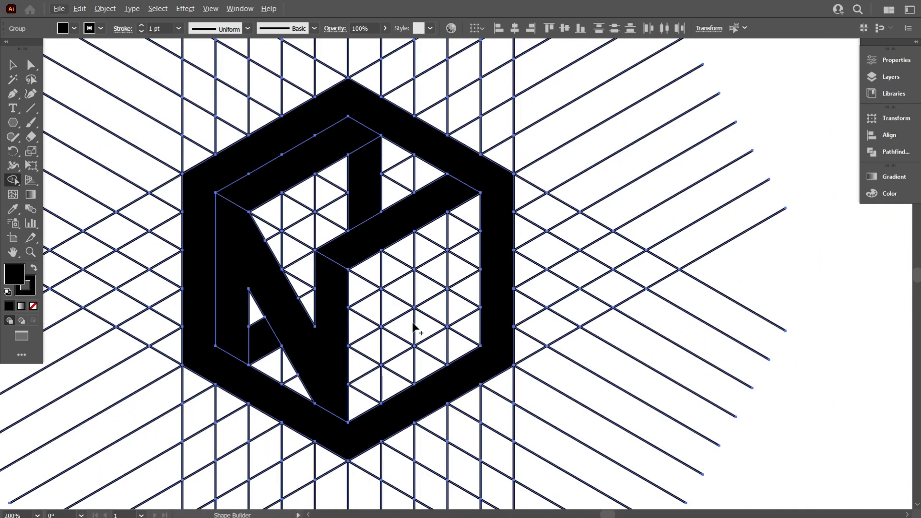
pyautogui.scroll(2, 414, 328)
pyautogui.moveTo(394, 292); pyautogui.dragTo(502, 220)
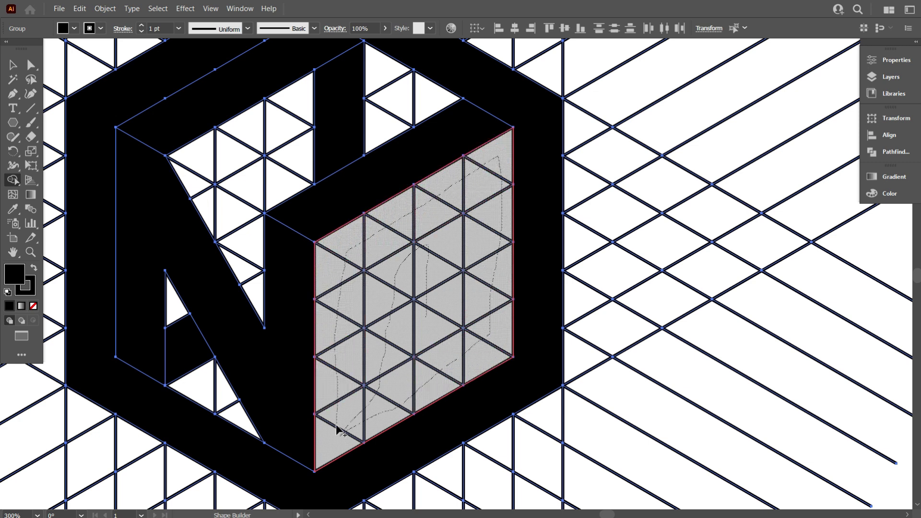
pyautogui.moveTo(502, 221); pyautogui.dragTo(339, 428)
pyautogui.scroll(3, 196, 272)
pyautogui.moveTo(185, 142); pyautogui.dragTo(302, 362)
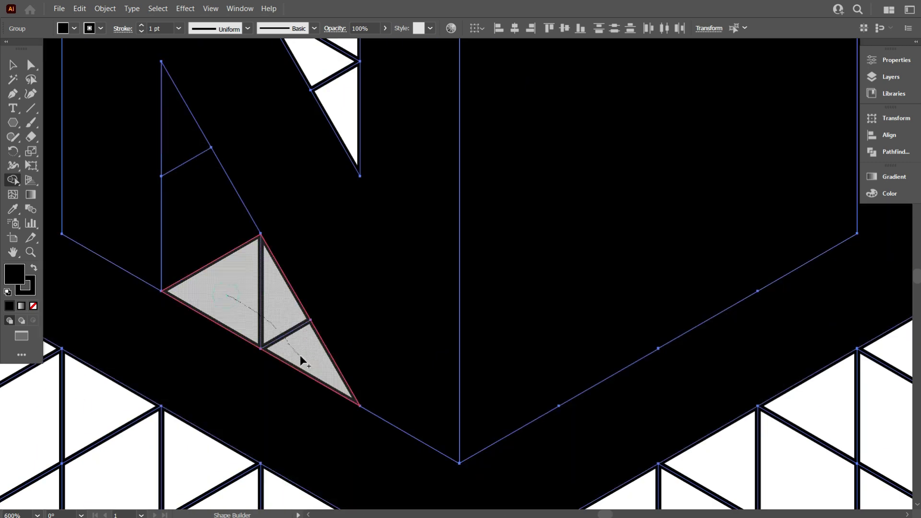
pyautogui.scroll(-3, 300, 355)
pyautogui.moveTo(277, 227)
pyautogui.mouseDown()
pyautogui.moveTo(290, 276)
pyautogui.moveTo(298, 223)
pyautogui.mouseUp()
pyautogui.moveTo(395, 213); pyautogui.dragTo(422, 180)
pyautogui.scroll(-2, 271, 323)
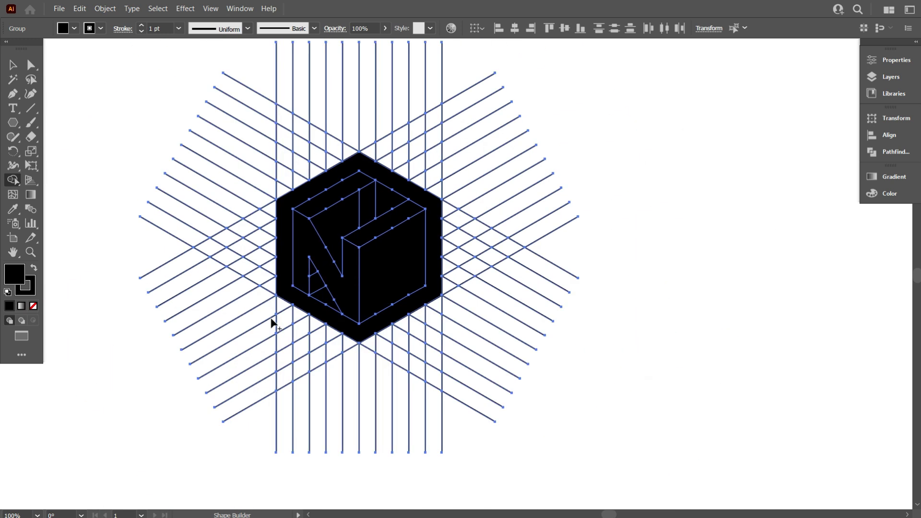
# Select the merged logo group with the Selection tool and ungroup it.
pyautogui.click(13, 65)
pyautogui.click(96, 110)
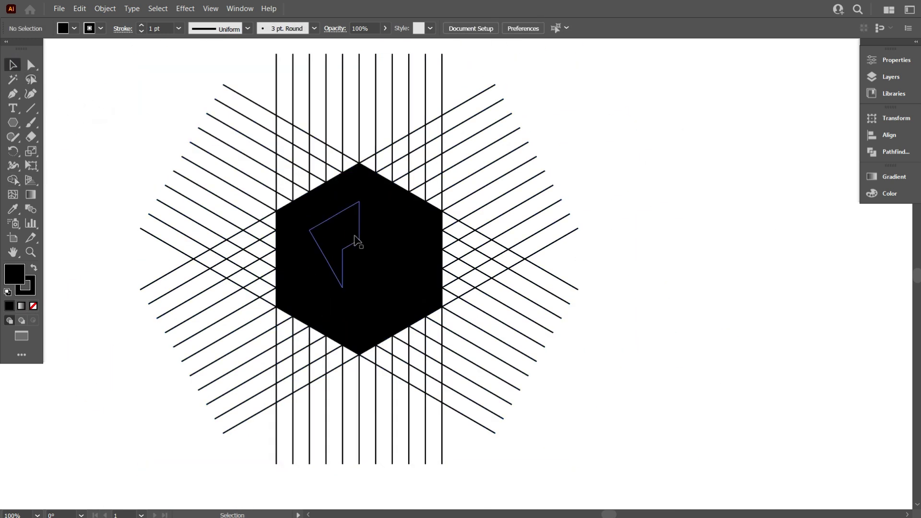
pyautogui.click(284, 253)
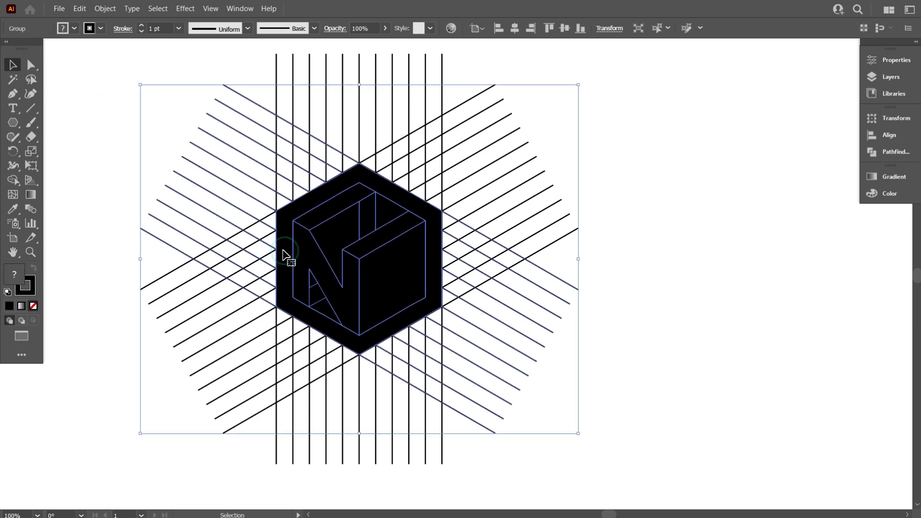
pyautogui.rightClick(349, 246)
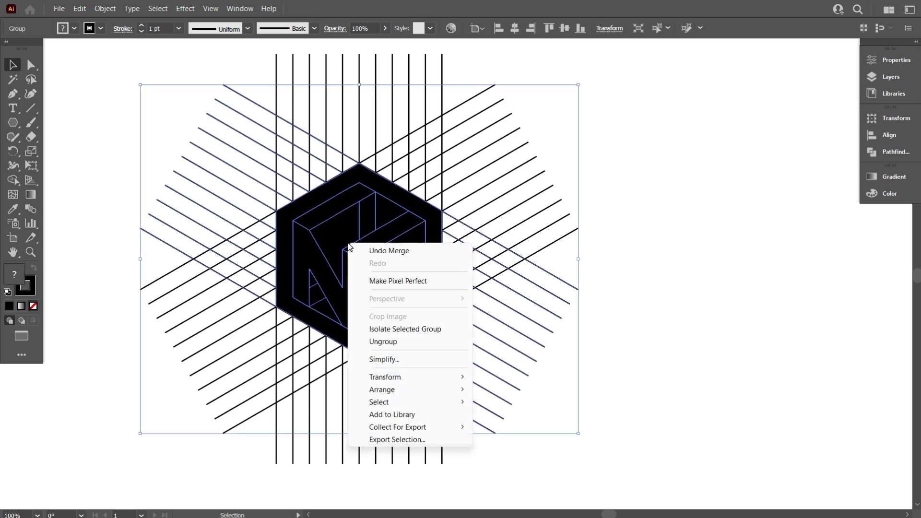
pyautogui.click(400, 341)
pyautogui.click(642, 314)
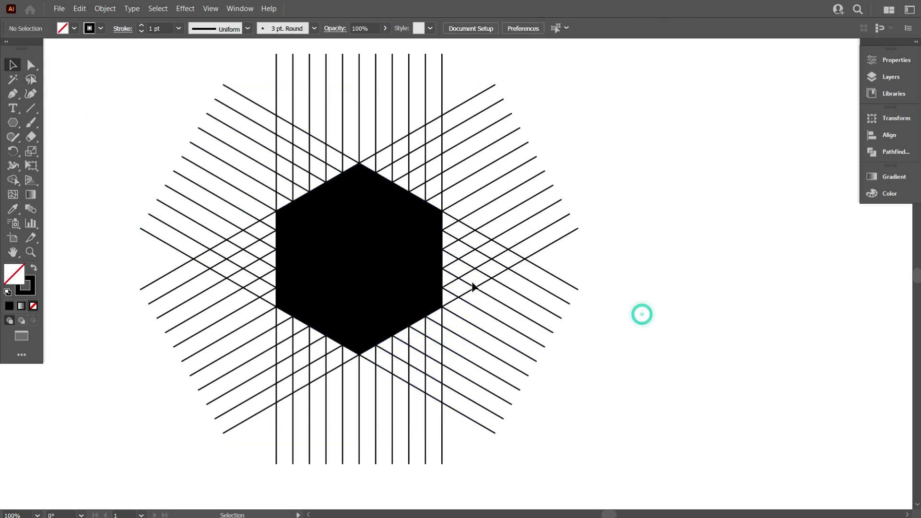
# Shift-select the black hexagon and a cube face piece.
pyautogui.click(415, 264)
pyautogui.click(431, 264)
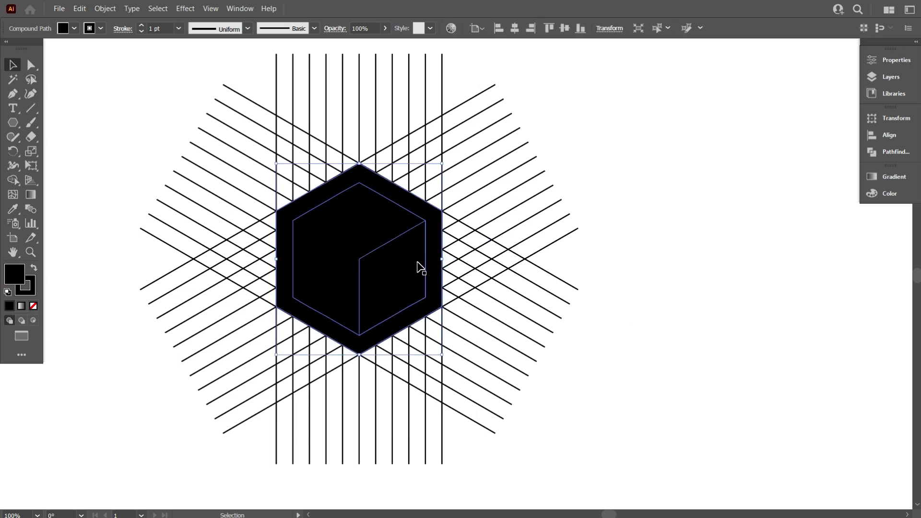
pyautogui.keyDown('shift'); pyautogui.click(412, 266); pyautogui.keyUp('shift')
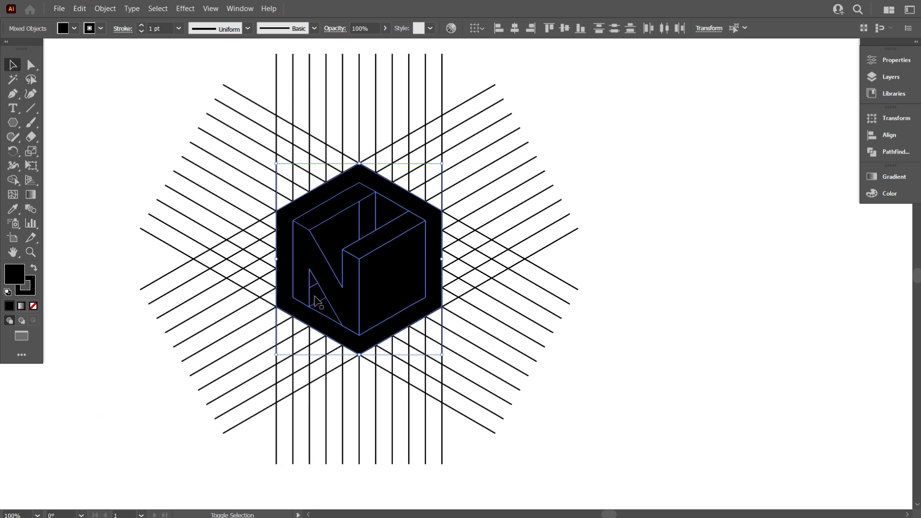
pyautogui.keyDown('shift'); pyautogui.click(314, 297); pyautogui.keyUp('shift')
pyautogui.moveTo(324, 314); pyautogui.dragTo(670, 320)
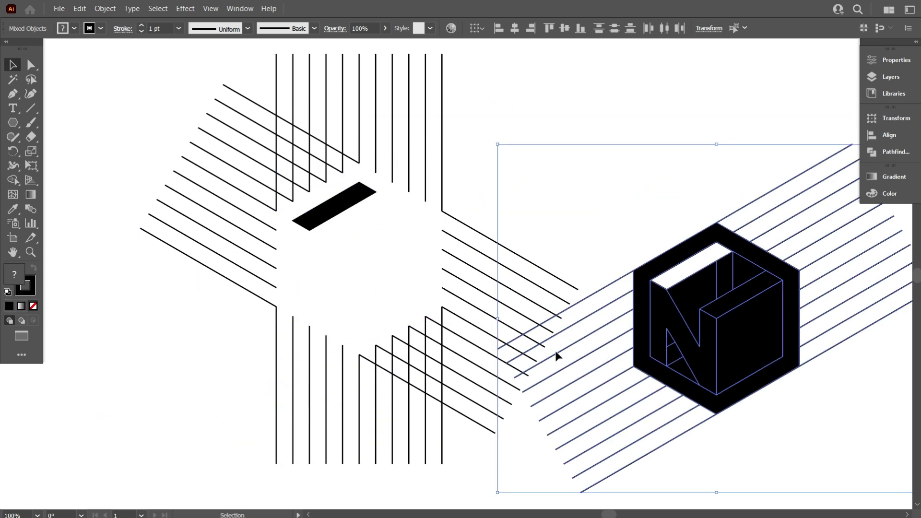
pyautogui.hotkey('ctrl', '-')
pyautogui.hotkey('ctrl', '-')
pyautogui.hotkey('ctrl', 'z')
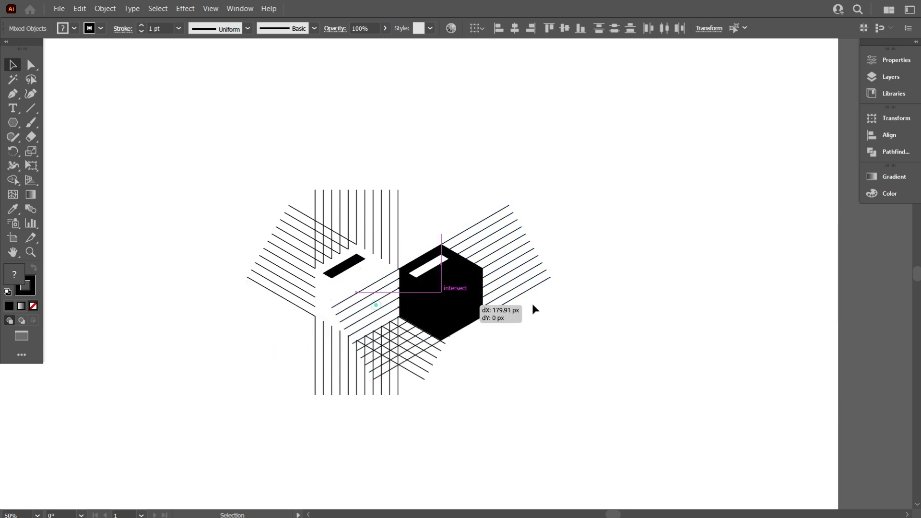
pyautogui.moveTo(376, 319); pyautogui.dragTo(620, 303)
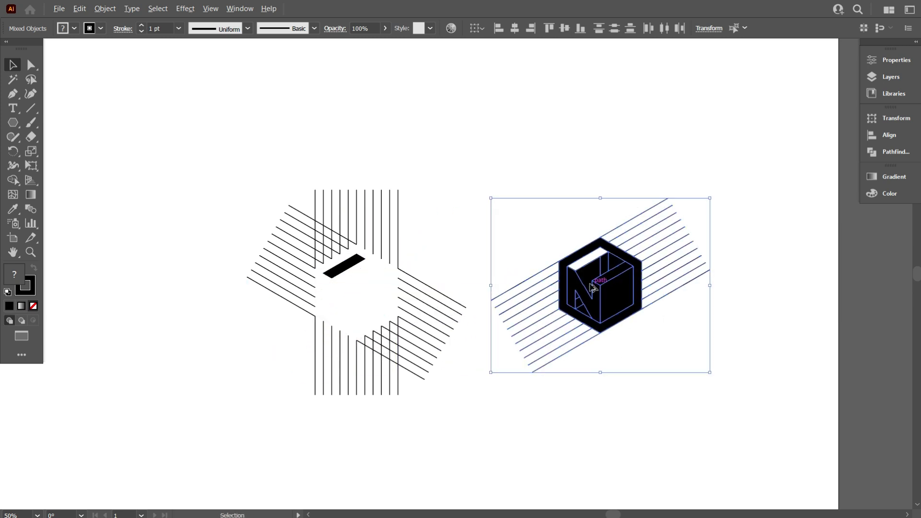
pyautogui.hotkey('ctrl', '=')
pyautogui.hotkey('ctrl', 'z')
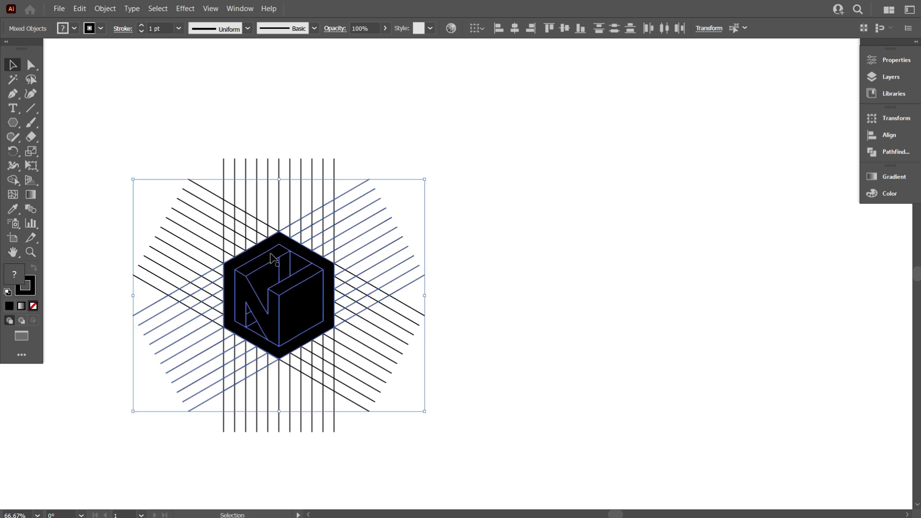
pyautogui.moveTo(259, 256); pyautogui.dragTo(618, 267)
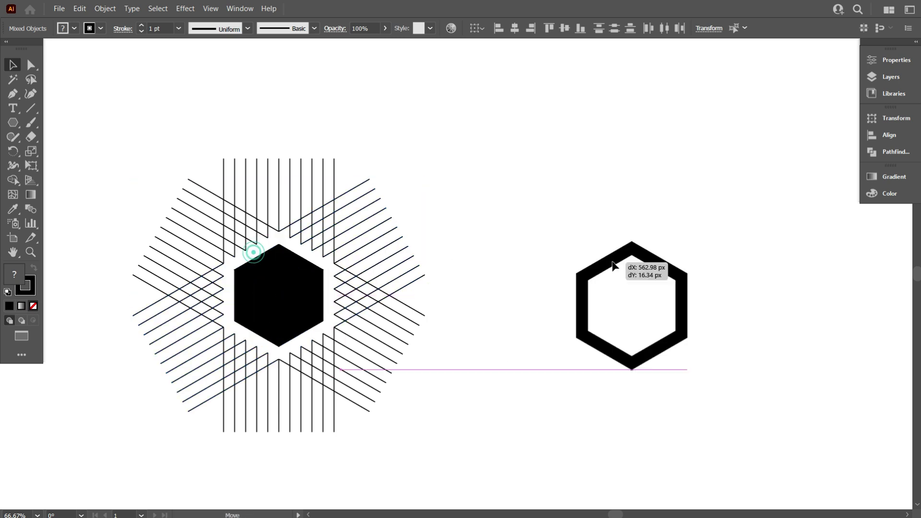
pyautogui.hotkey('ctrl', 'z')
pyautogui.click(510, 405)
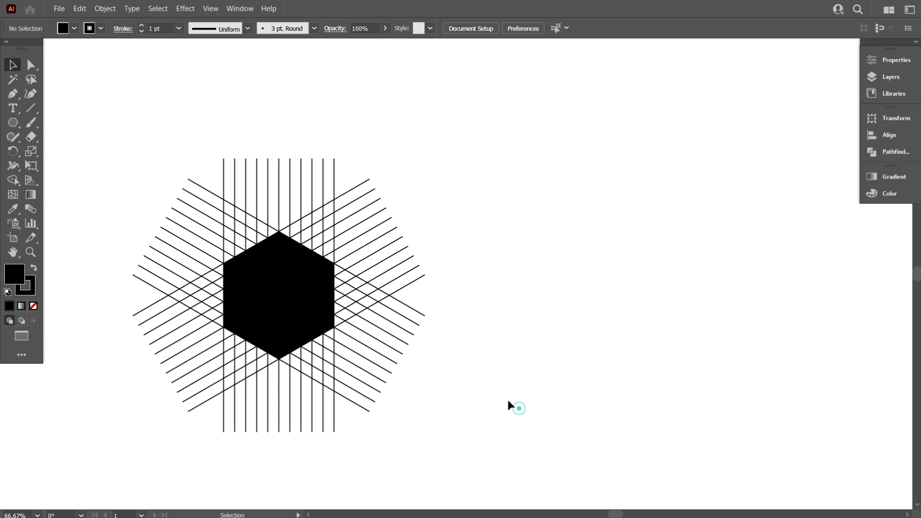
pyautogui.scroll(2, 234, 329)
pyautogui.scroll(1, 220, 299)
# Undo an accidental hexagon move, ungroup the artwork and zoom in on the hexagon.
pyautogui.moveTo(225, 302)
pyautogui.mouseDown()
pyautogui.moveTo(274, 324)
pyautogui.moveTo(319, 304)
pyautogui.mouseUp()
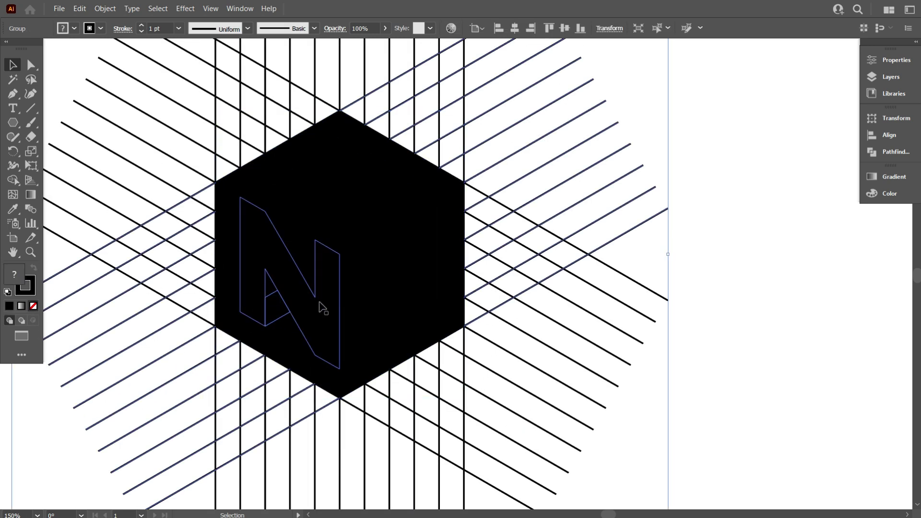
pyautogui.hotkey('ctrl', '-')
pyautogui.hotkey('ctrl', '-')
pyautogui.rightClick(335, 265)
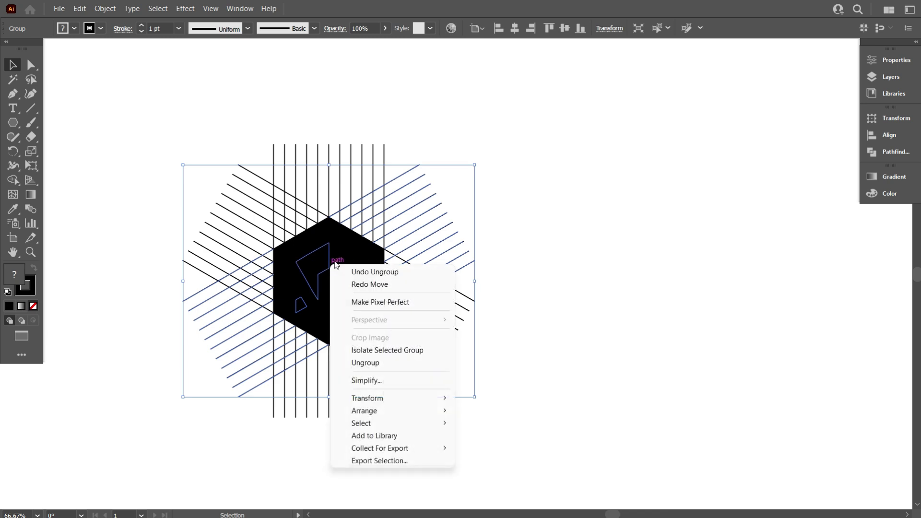
pyautogui.click(392, 363)
pyautogui.click(631, 329)
pyautogui.hotkey('ctrl', '+')
pyautogui.hotkey('ctrl', '+')
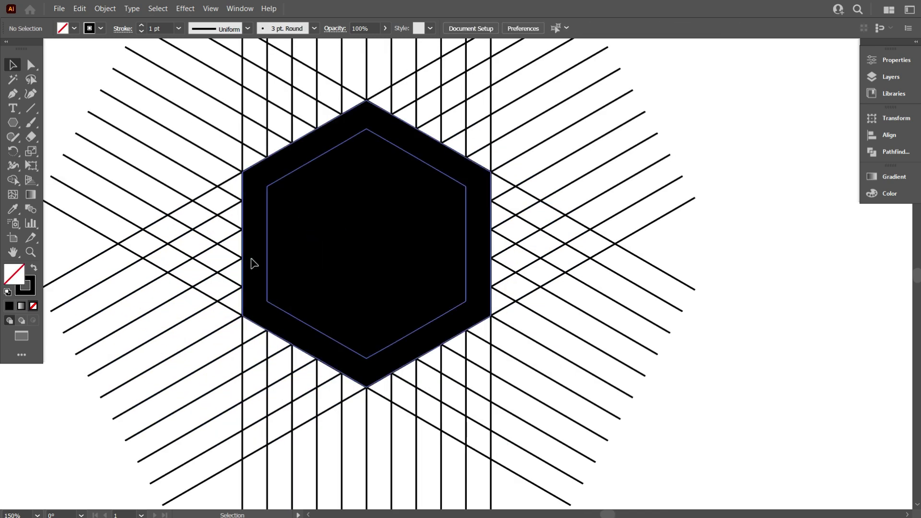
# Shift-select the hexagon compound path, the N, its top-right piece, a cube face and the lower triangle.
pyautogui.click(253, 264)
pyautogui.keyDown('shift'); pyautogui.click(276, 259); pyautogui.keyUp('shift')
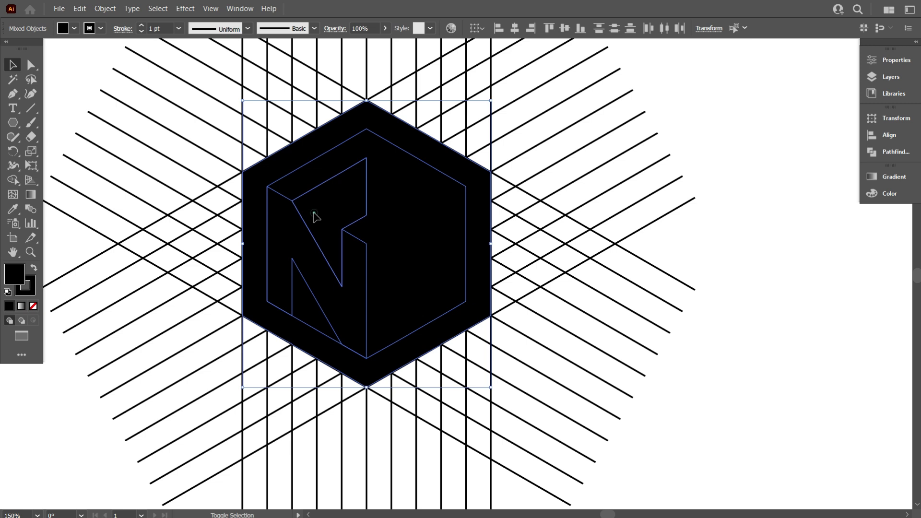
pyautogui.keyDown('shift'); pyautogui.click(311, 182); pyautogui.keyUp('shift')
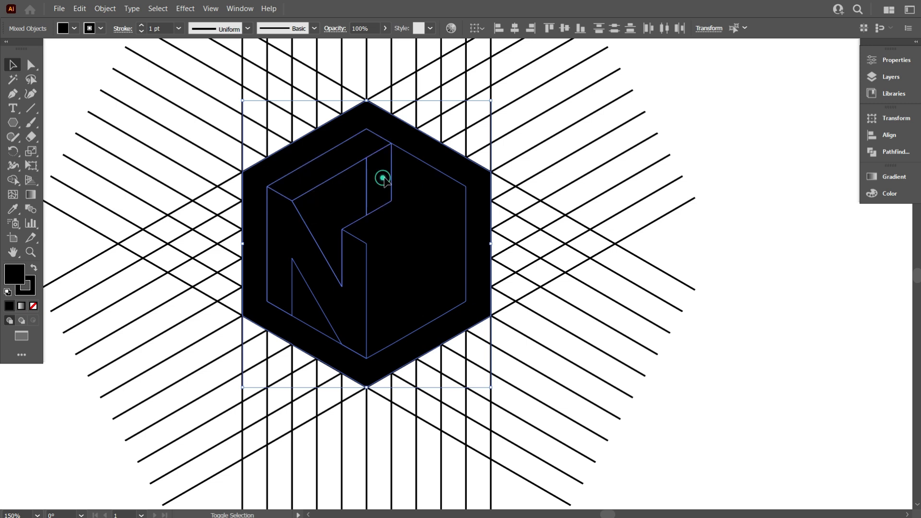
pyautogui.keyDown('shift'); pyautogui.click(427, 202); pyautogui.keyUp('shift')
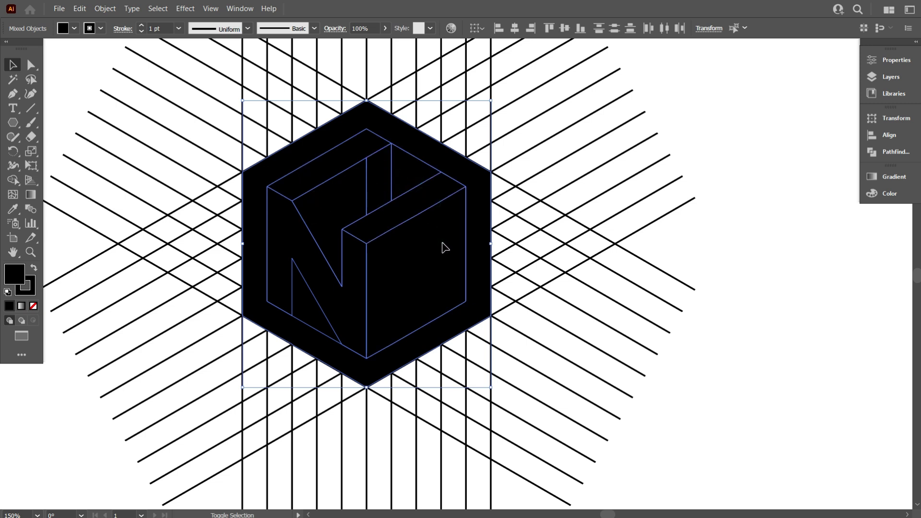
pyautogui.keyDown('shift'); pyautogui.click(296, 272); pyautogui.keyUp('shift')
pyautogui.scroll(-2, 331, 295)
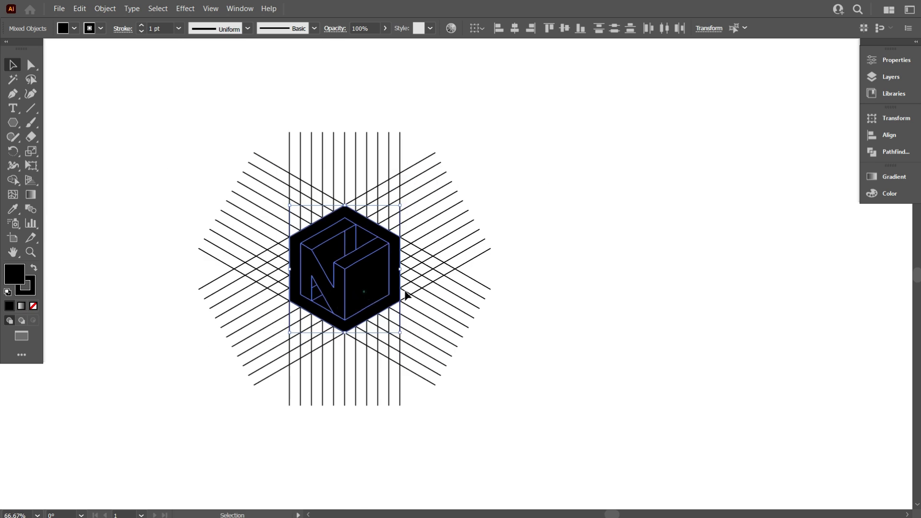
# Move the hexagon logo out of the line burst, then select and delete the burst.
pyautogui.moveTo(389, 291); pyautogui.dragTo(712, 252)
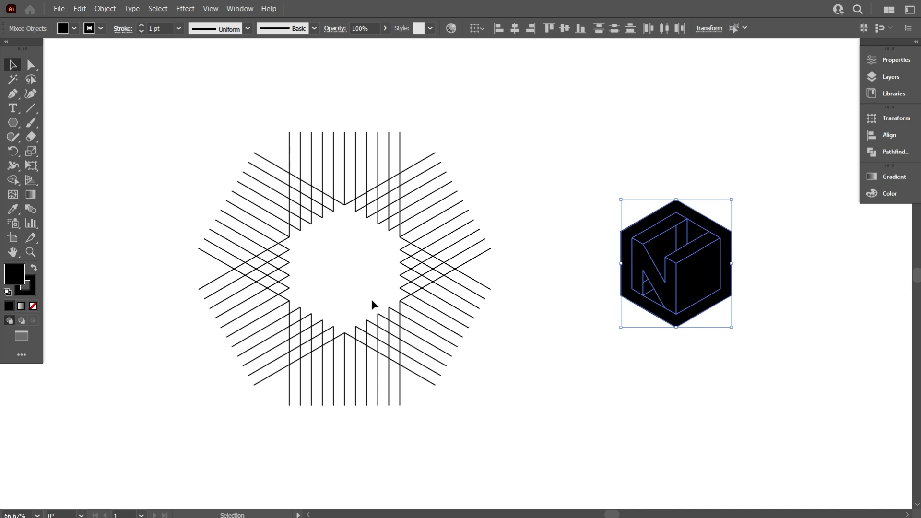
pyautogui.scroll(-1, 371, 303)
pyautogui.click(479, 386)
pyautogui.moveTo(216, 159); pyautogui.dragTo(482, 395)
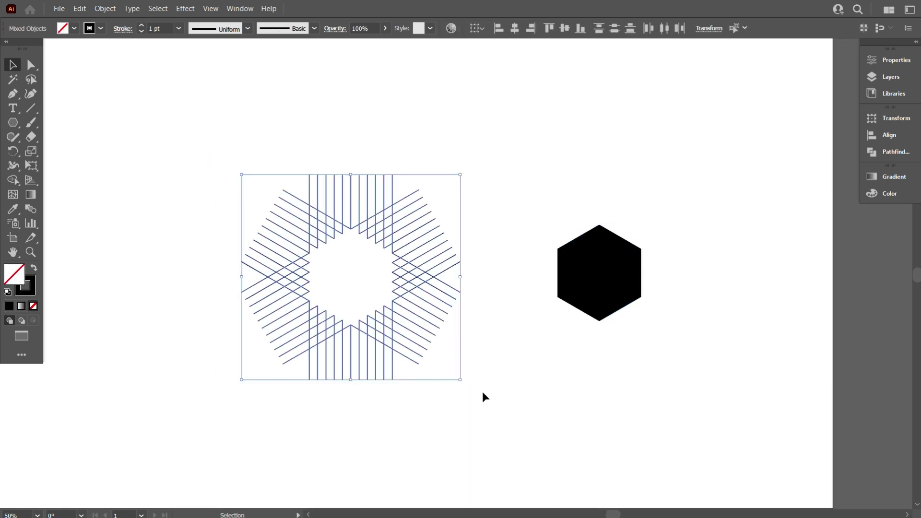
pyautogui.press('Delete')
pyautogui.moveTo(498, 161); pyautogui.dragTo(694, 385)
# Drag the logo back to the left and set its stroke to None.
pyautogui.moveTo(620, 283); pyautogui.dragTo(342, 267)
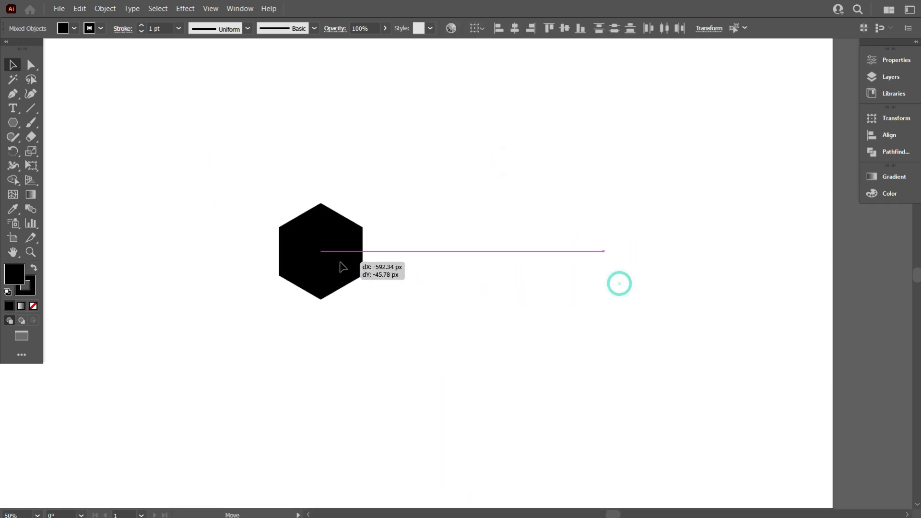
pyautogui.click(100, 27)
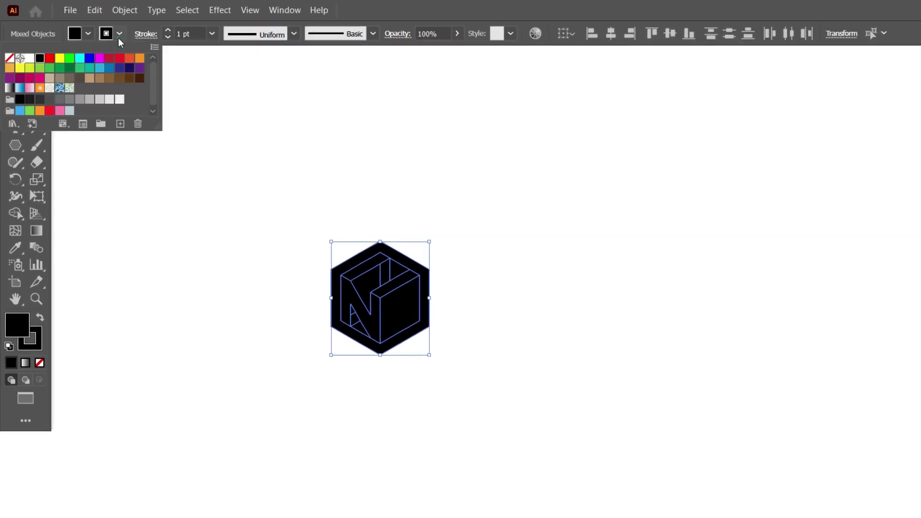
pyautogui.click(10, 59)
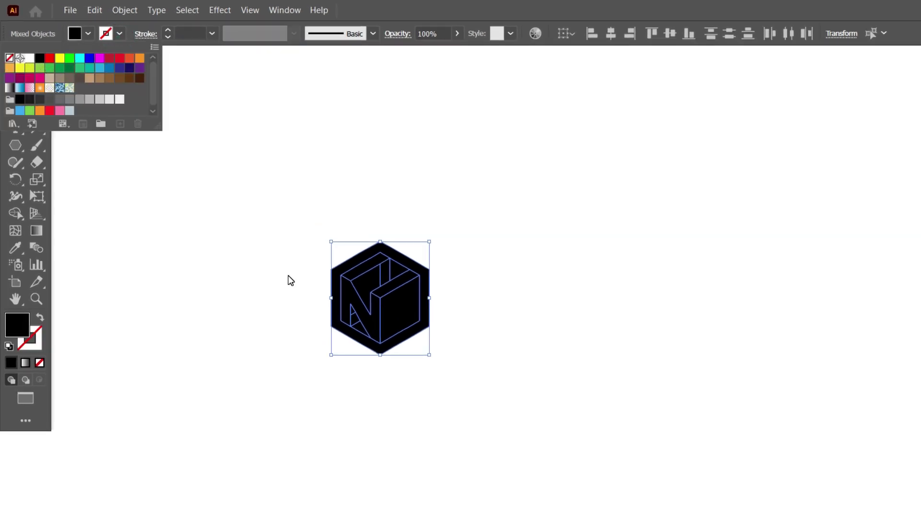
# Marquee-select the hexagon with all cube pieces and scale the logo up.
pyautogui.click(326, 345)
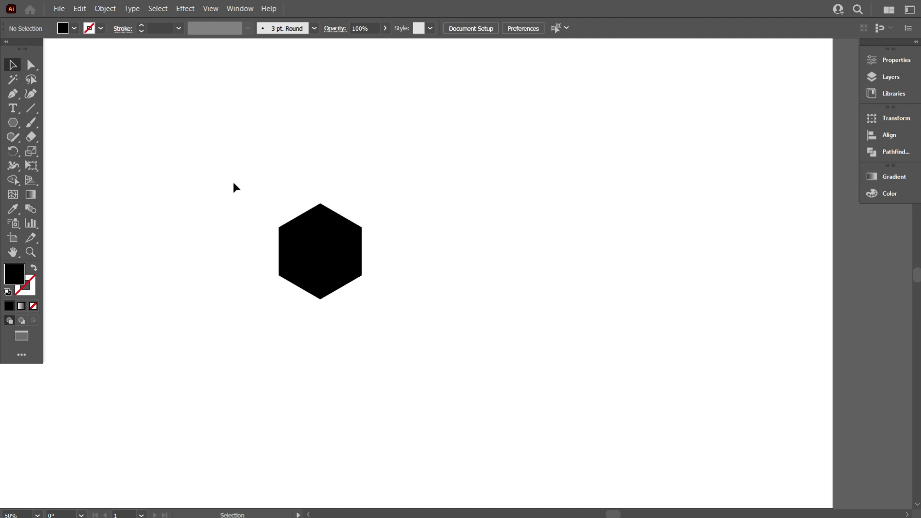
pyautogui.moveTo(233, 186)
pyautogui.mouseDown()
pyautogui.moveTo(319, 302)
pyautogui.moveTo(507, 405)
pyautogui.mouseUp()
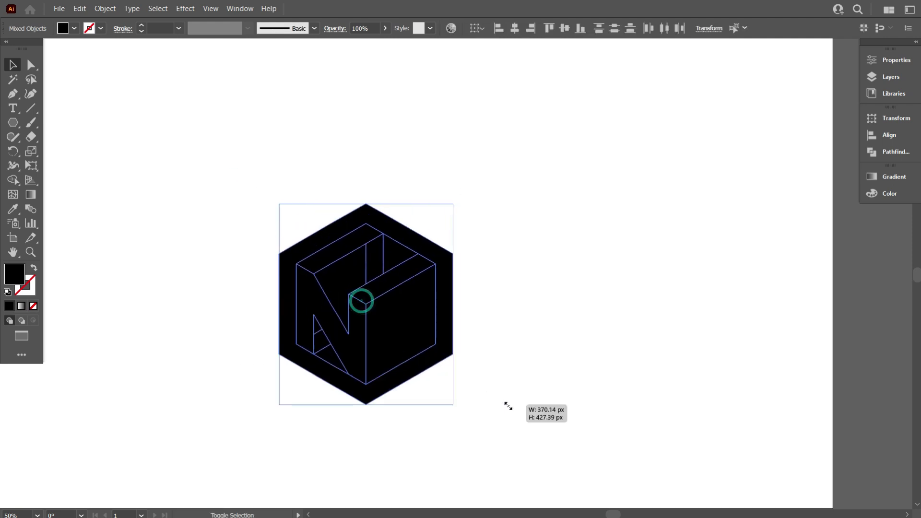
pyautogui.moveTo(434, 351); pyautogui.dragTo(387, 291)
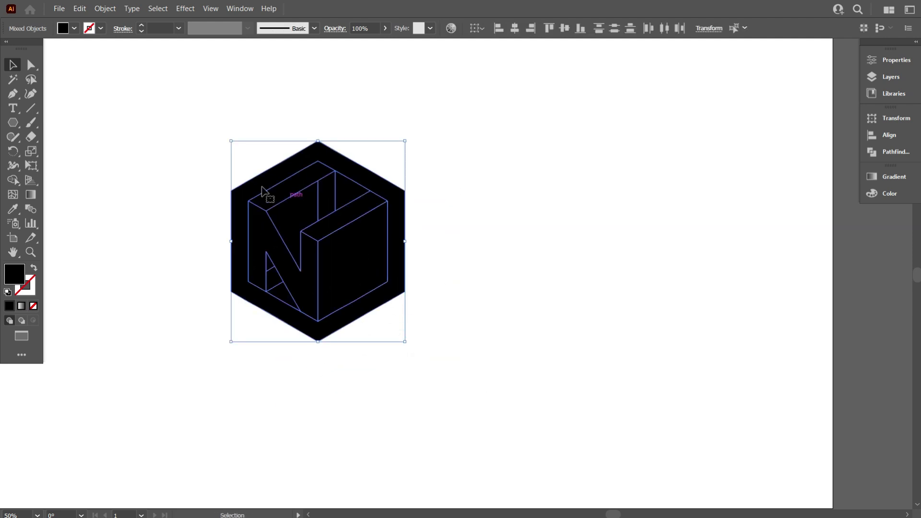
# Fill the whole logo with the blue gradient swatch.
pyautogui.click(73, 30)
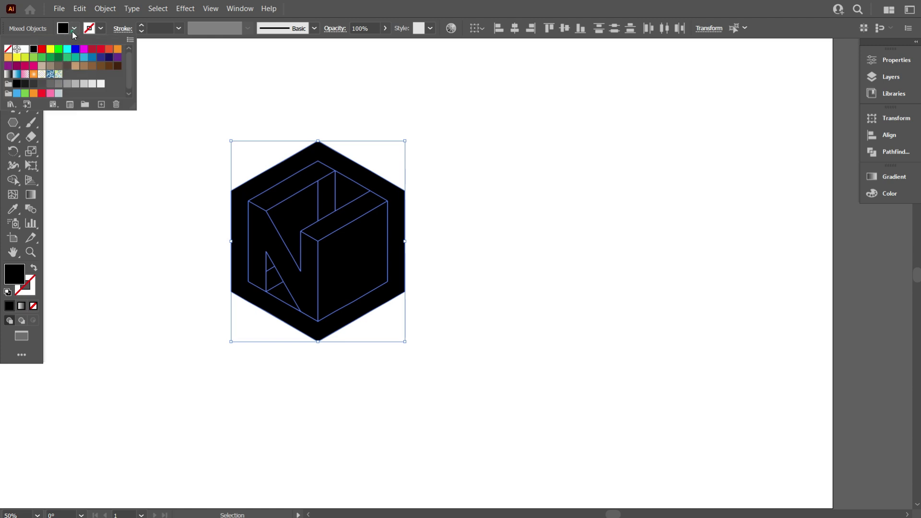
pyautogui.click(17, 78)
pyautogui.click(167, 263)
pyautogui.scroll(-1, 465, 429)
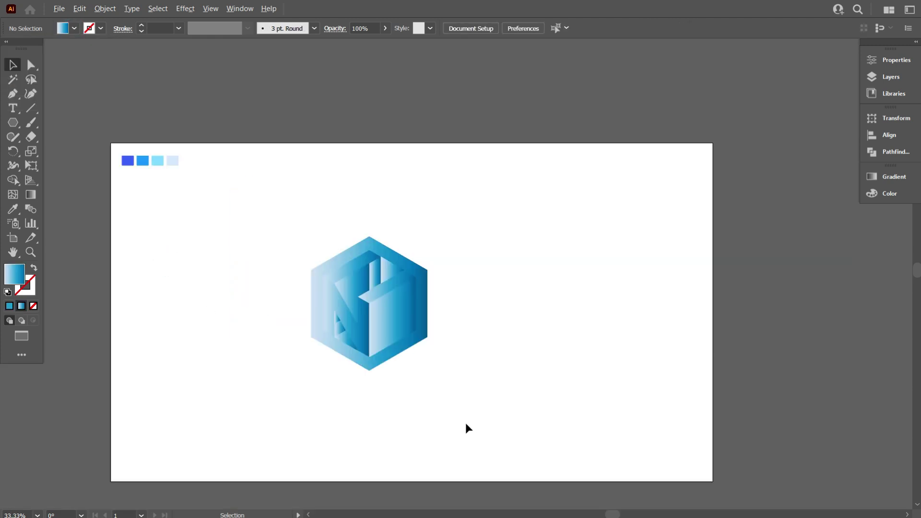
pyautogui.scroll(1, 378, 403)
pyautogui.scroll(1, 331, 315)
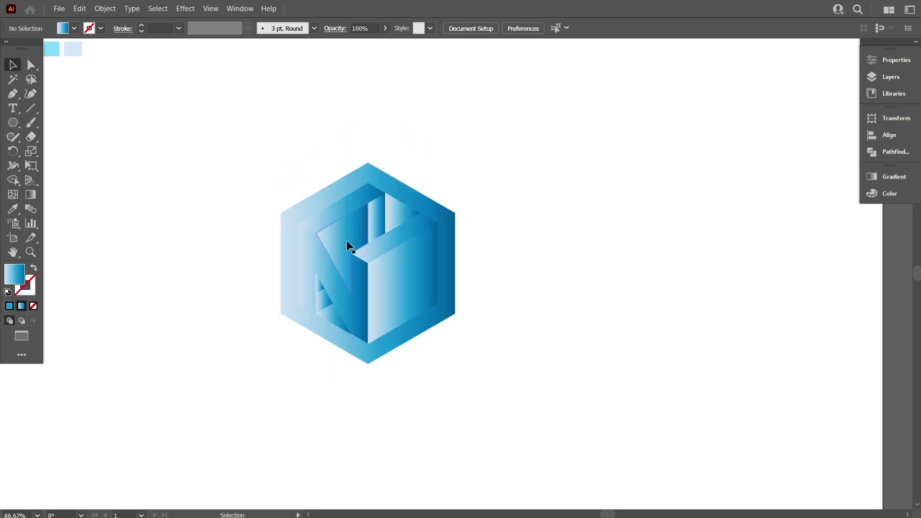
pyautogui.scroll(1, 346, 244)
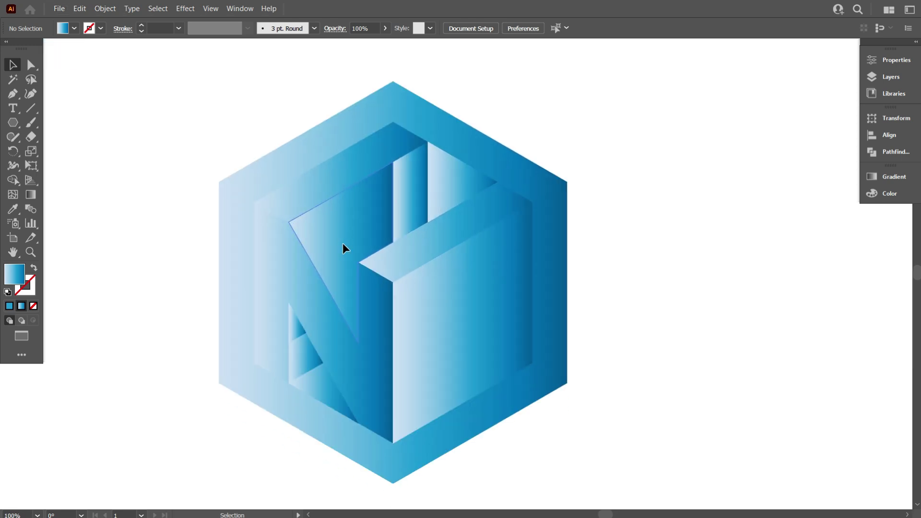
# Shift-select the N's inner triangles, the outer hexagon and the rest of the logo pieces.
pyautogui.click(343, 244)
pyautogui.scroll(-1, 331, 205)
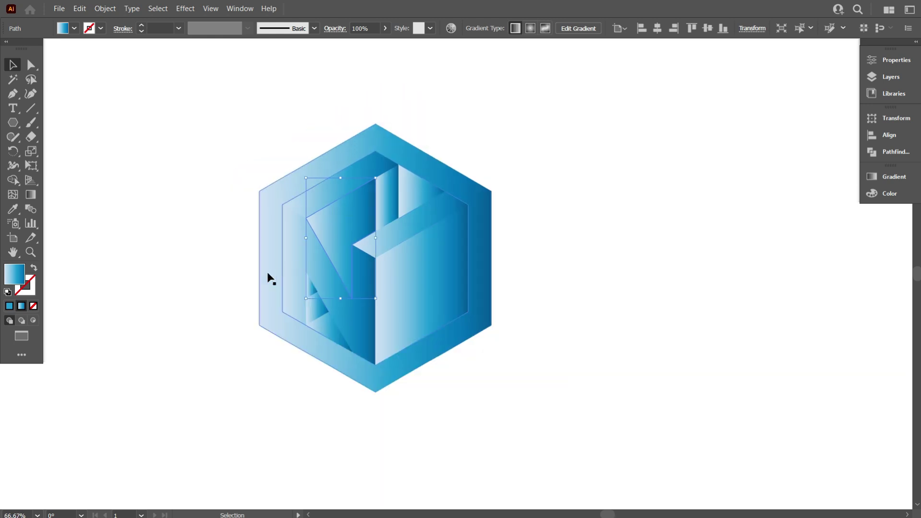
pyautogui.click(214, 253)
pyautogui.scroll(1, 312, 307)
pyautogui.scroll(1, 313, 307)
pyautogui.click(311, 271)
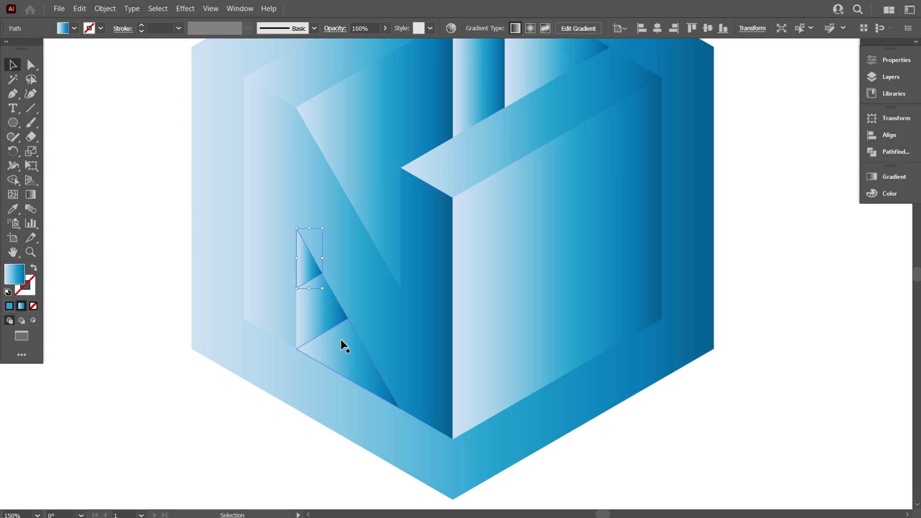
pyautogui.keyDown('shift'); pyautogui.click(323, 317); pyautogui.keyUp('shift')
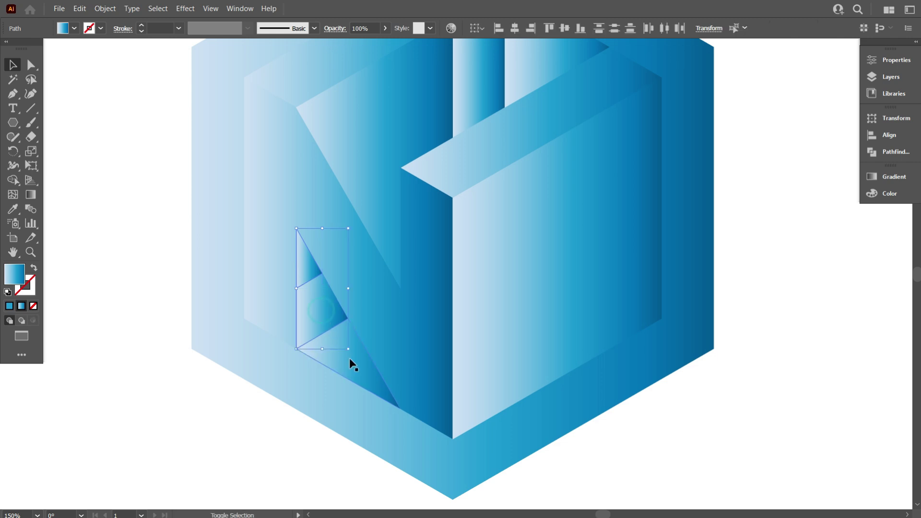
pyautogui.keyDown('shift'); pyautogui.click(351, 360); pyautogui.keyUp('shift')
pyautogui.scroll(-1, 348, 361)
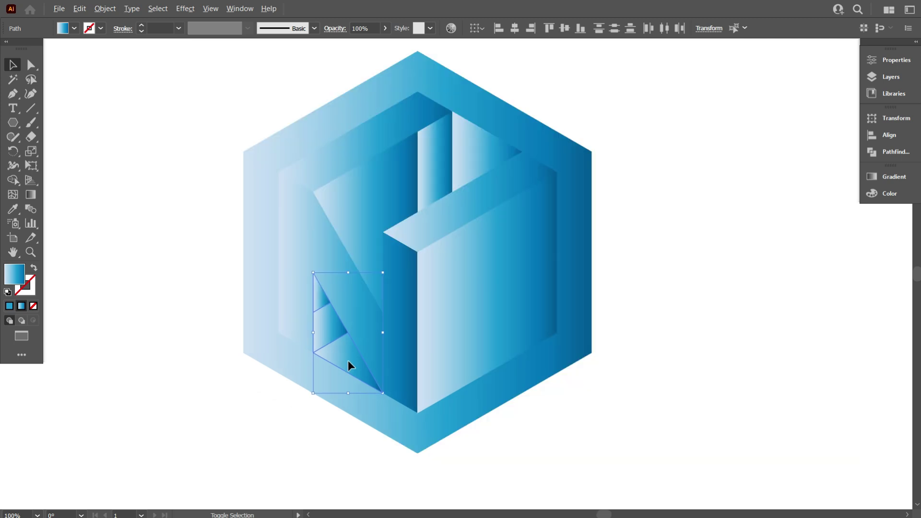
pyautogui.keyDown('shift'); pyautogui.click(288, 366); pyautogui.keyUp('shift')
pyautogui.keyDown('shift'); pyautogui.click(469, 156); pyautogui.keyUp('shift')
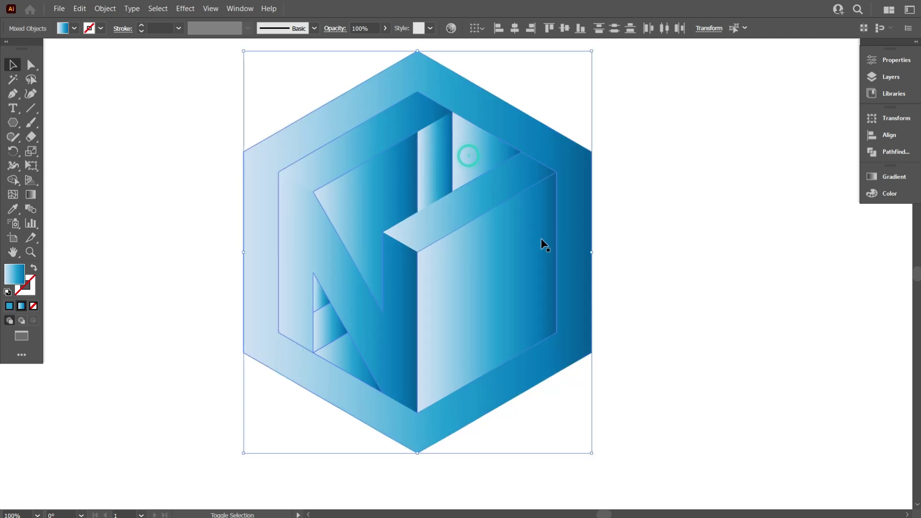
pyautogui.scroll(-1, 390, 304)
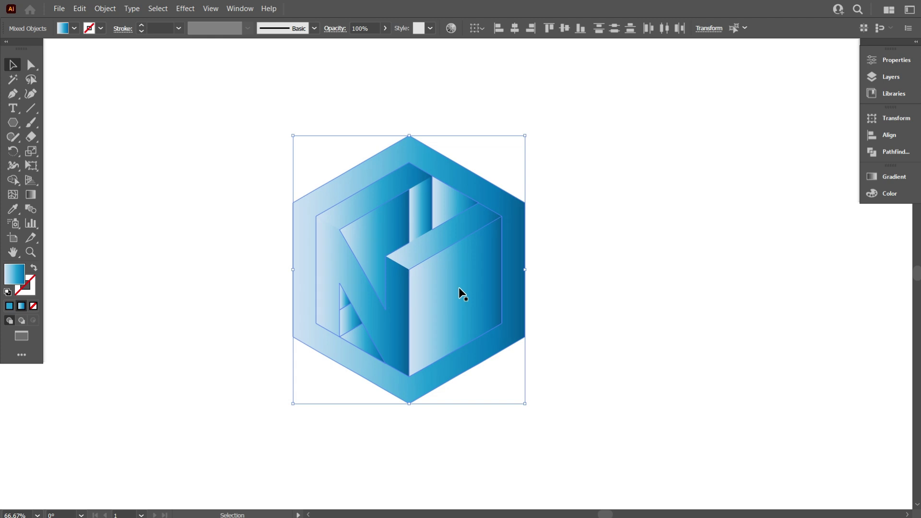
# Group the selected pieces and fill the hexagon and shadow shapes solid red.
pyautogui.rightClick(458, 287)
pyautogui.click(518, 379)
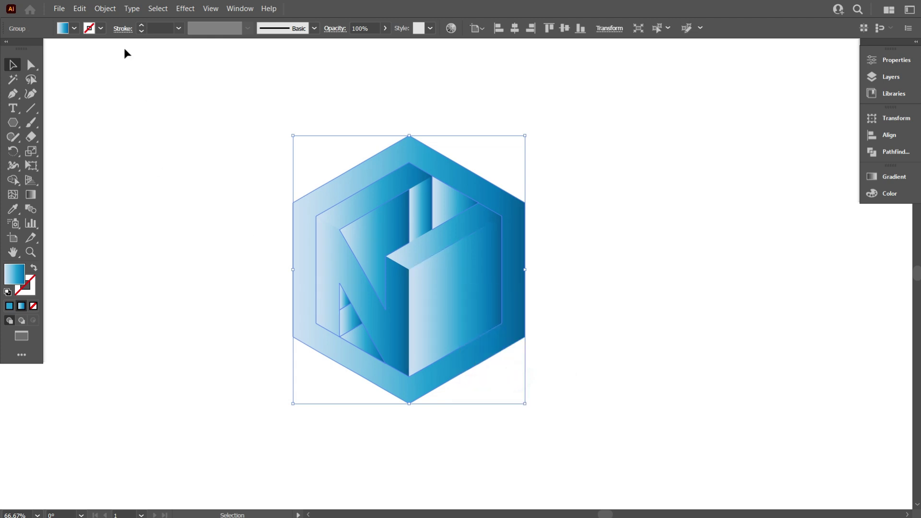
pyautogui.click(74, 28)
pyautogui.click(49, 46)
pyautogui.click(145, 151)
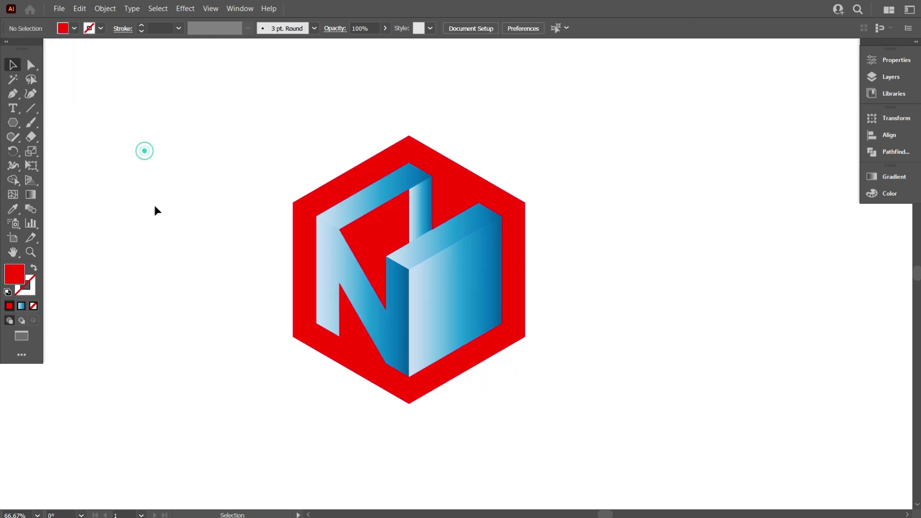
pyautogui.scroll(-1, 343, 345)
pyautogui.scroll(-1, 403, 371)
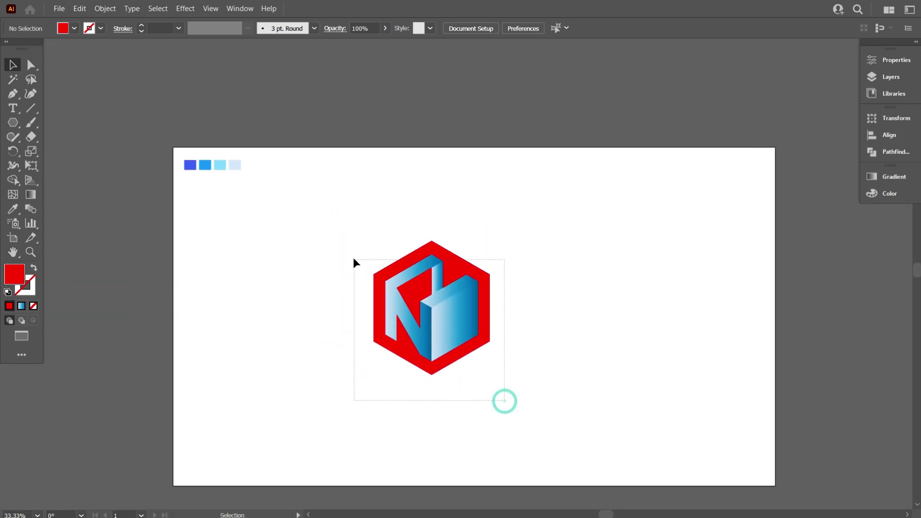
# Nudge the logo right and drag the four blue swatch squares up beside it, then reselect the logo.
pyautogui.moveTo(504, 401); pyautogui.dragTo(353, 263)
pyautogui.moveTo(448, 323); pyautogui.dragTo(481, 322)
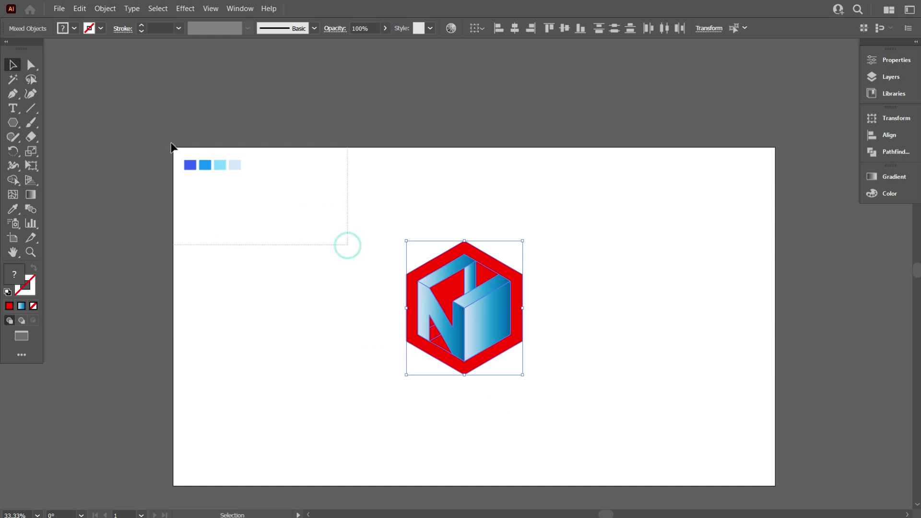
pyautogui.moveTo(216, 173)
pyautogui.mouseDown()
pyautogui.moveTo(306, 279)
pyautogui.moveTo(397, 292)
pyautogui.moveTo(329, 261)
pyautogui.mouseUp()
pyautogui.click(336, 336)
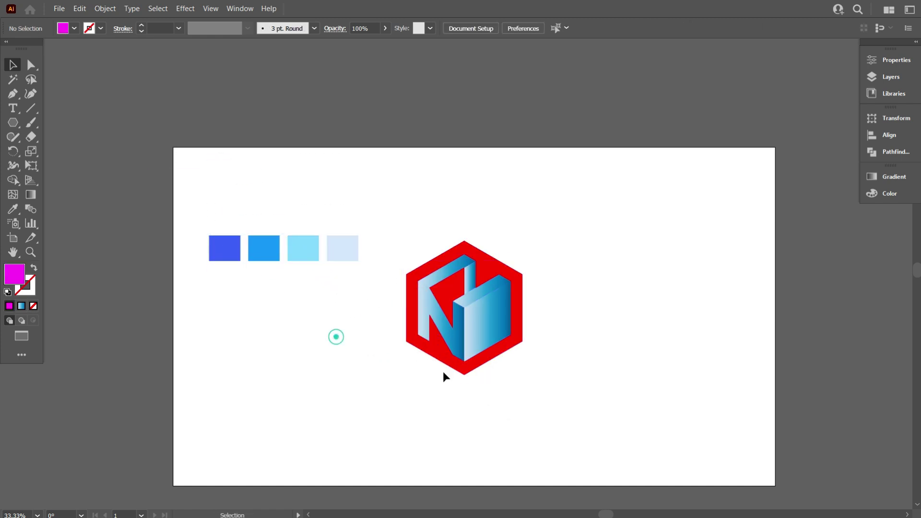
pyautogui.scroll(1, 460, 376)
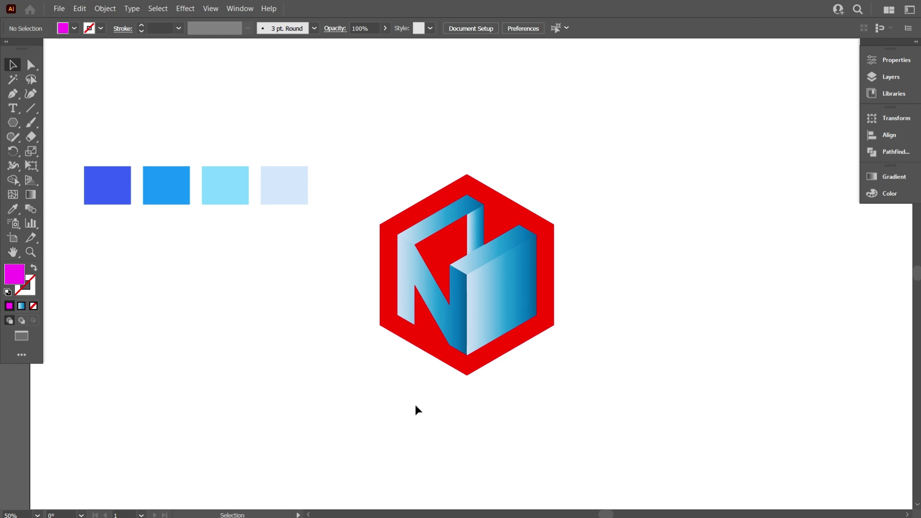
pyautogui.click(429, 345)
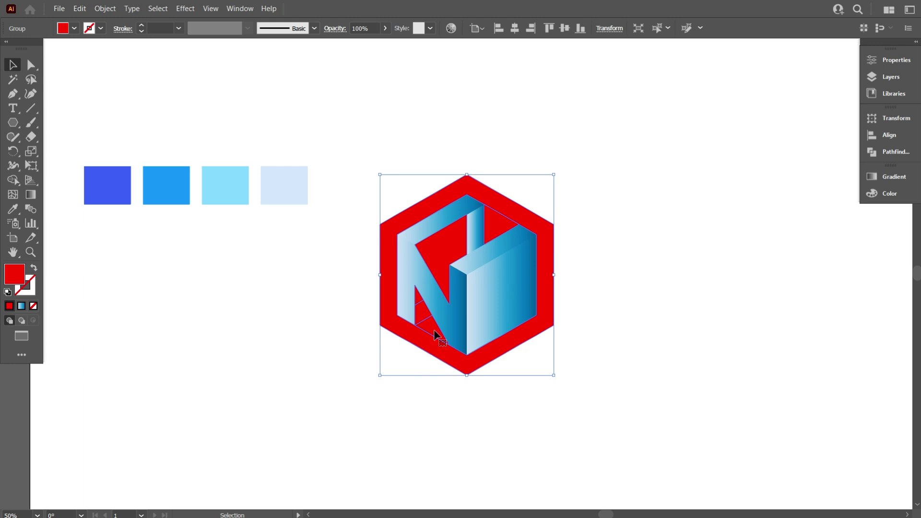
# Apply the White, Black gradient preset to the logo and eyedrop the dark blue swatch into its start stop.
pyautogui.click(895, 178)
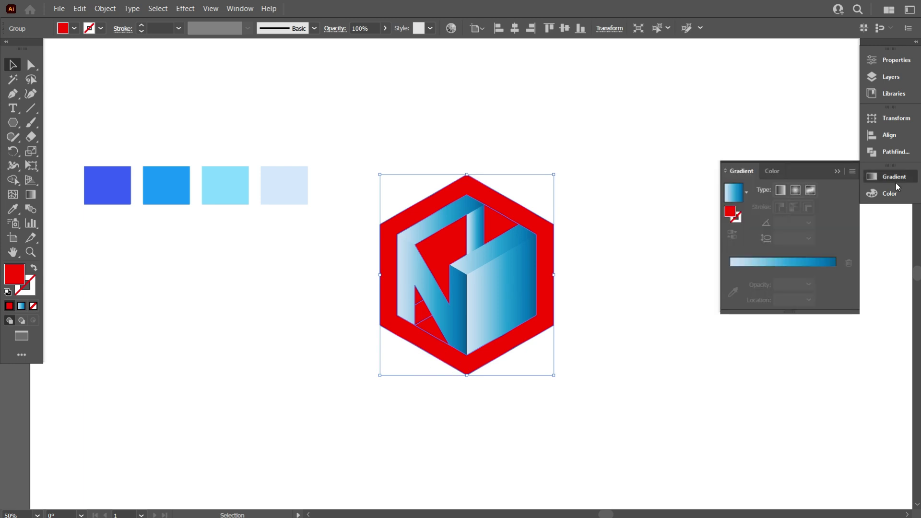
pyautogui.click(747, 193)
pyautogui.scroll(1, 669, 232)
pyautogui.click(669, 212)
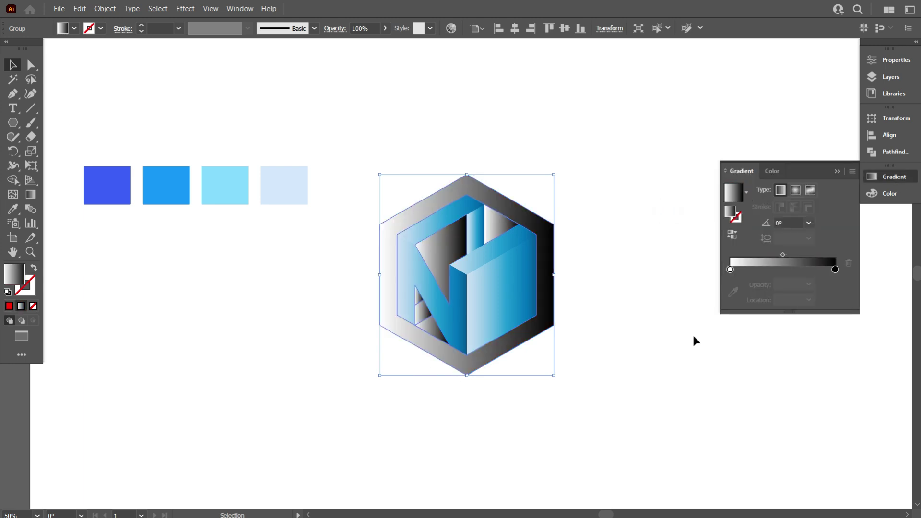
pyautogui.click(730, 269)
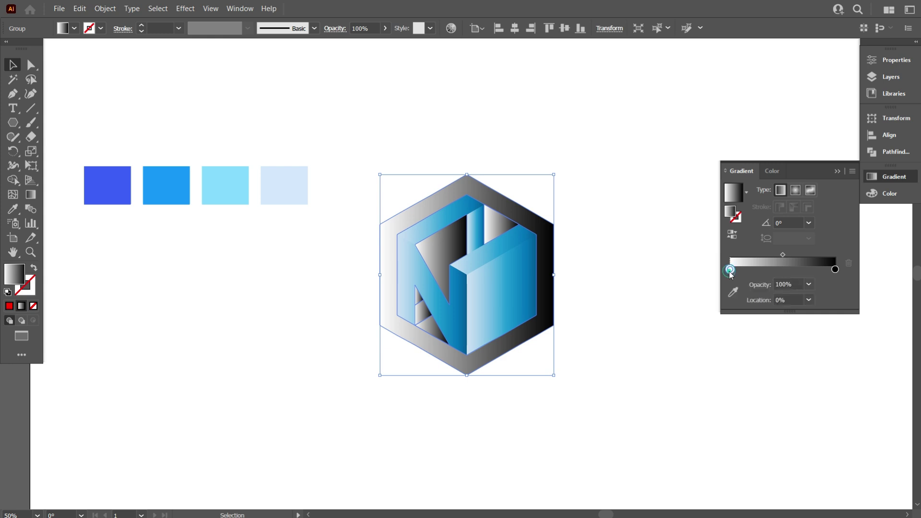
pyautogui.click(732, 292)
pyautogui.click(121, 174)
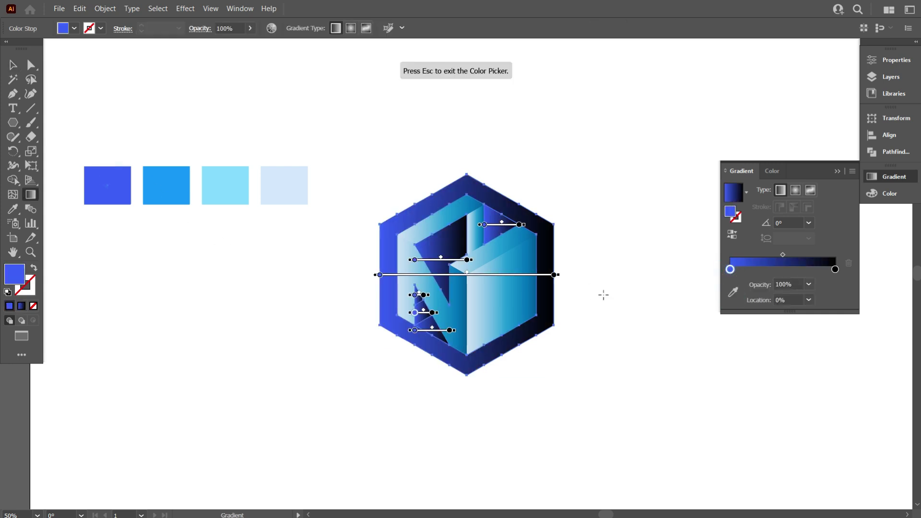
# Set the gradient's further stops to the bright blue and light cyan swatch colours.
pyautogui.press('Escape')
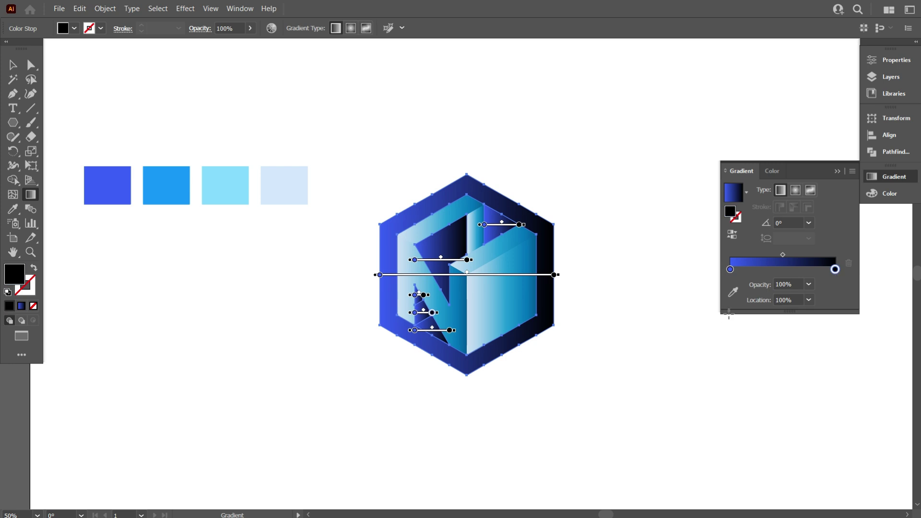
pyautogui.click(734, 291)
pyautogui.click(178, 178)
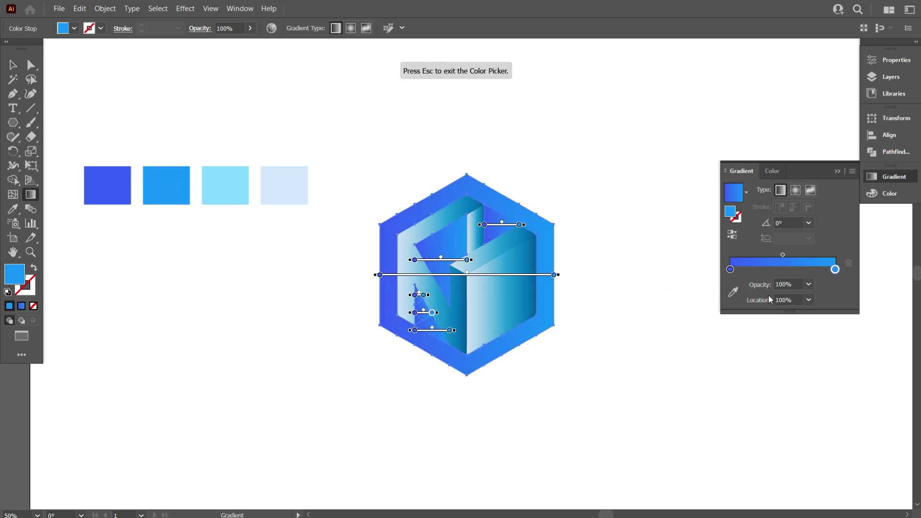
pyautogui.press('Escape')
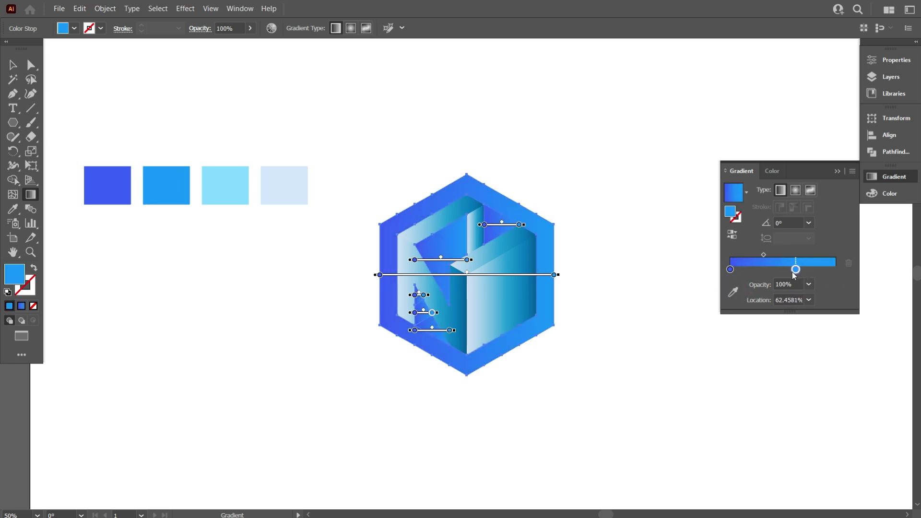
pyautogui.moveTo(794, 274); pyautogui.dragTo(794, 274)
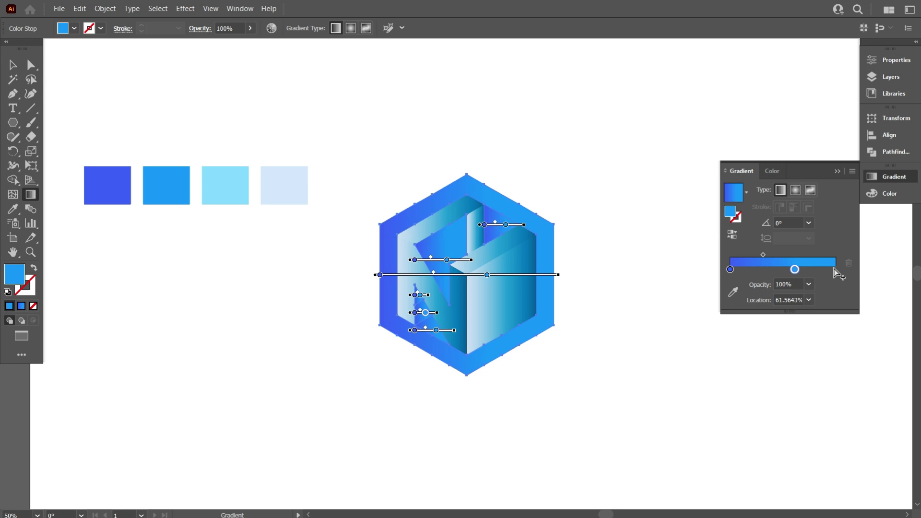
pyautogui.click(734, 291)
pyautogui.click(217, 181)
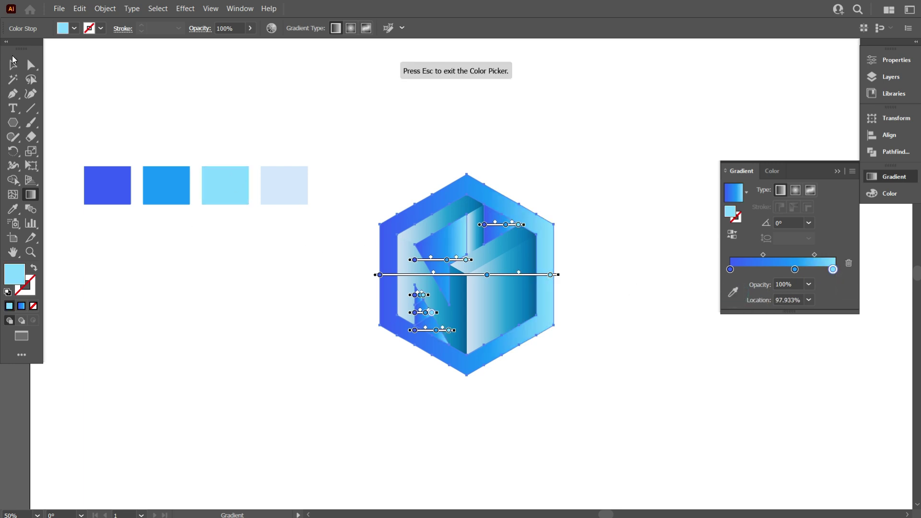
# Angle the hexagon gradient with the Gradient tool so the top is lighter.
pyautogui.click(12, 63)
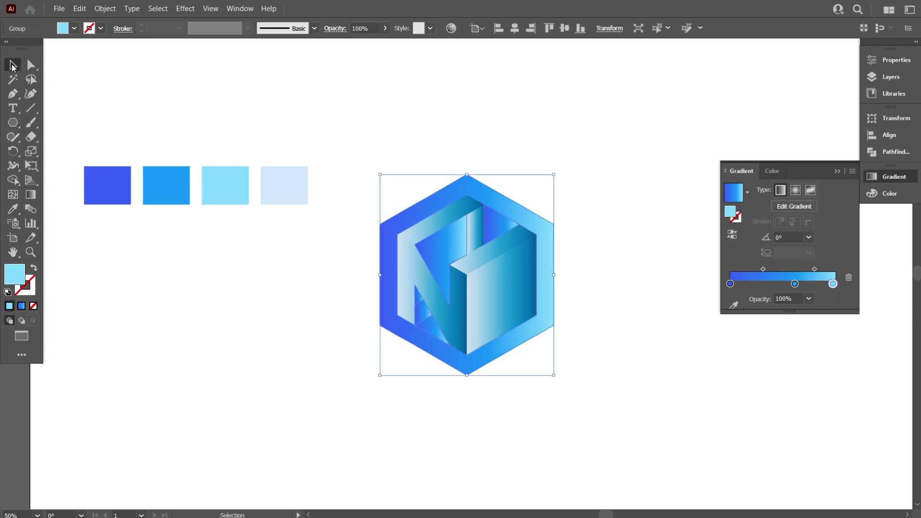
pyautogui.click(31, 194)
pyautogui.moveTo(436, 161); pyautogui.dragTo(601, 381)
pyautogui.moveTo(500, 181); pyautogui.dragTo(525, 174)
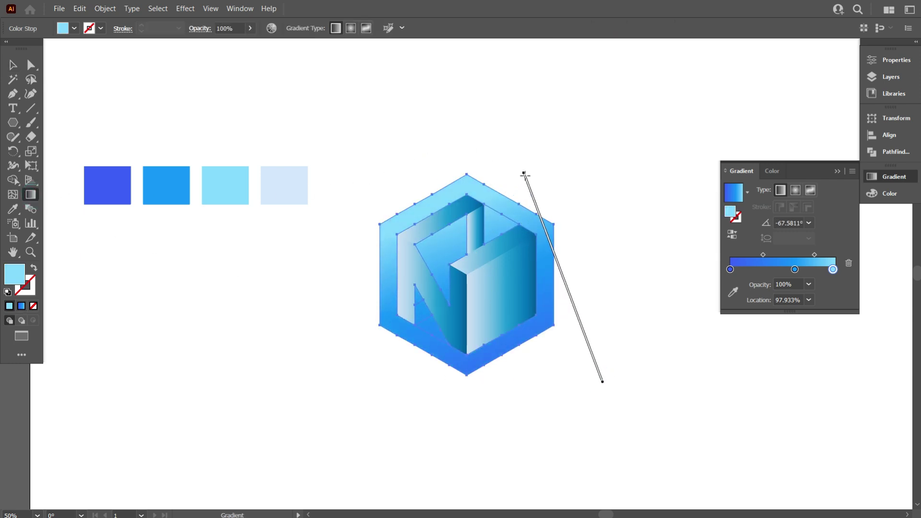
pyautogui.moveTo(529, 403); pyautogui.dragTo(468, 180)
pyautogui.press('v')
pyautogui.click(526, 382)
# Give the N face a preset gradient running from the bright blue swatch to light cyan.
pyautogui.click(402, 274)
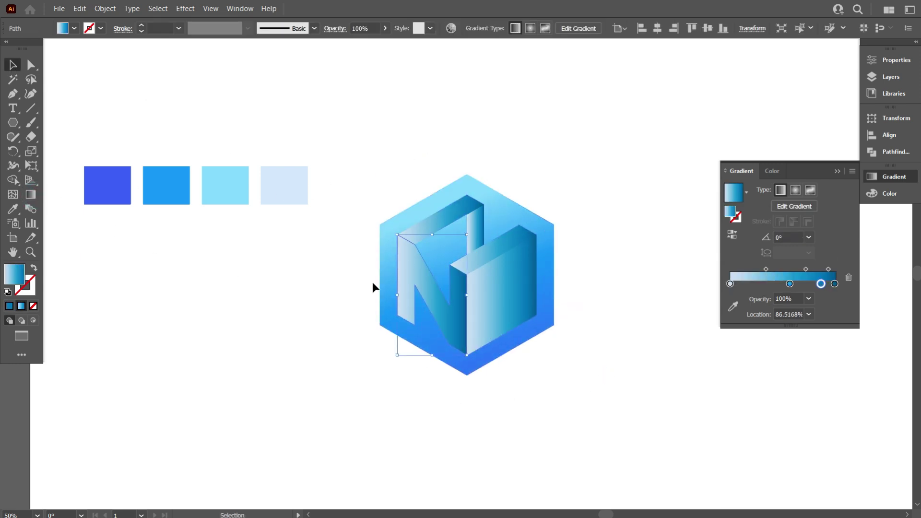
pyautogui.click(746, 191)
pyautogui.click(693, 211)
pyautogui.click(730, 283)
pyautogui.click(733, 305)
pyautogui.click(167, 185)
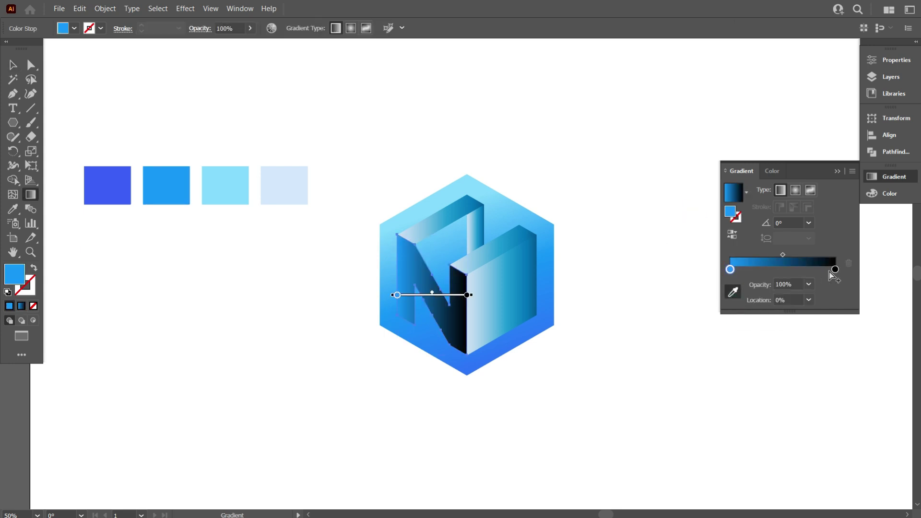
pyautogui.click(835, 268)
pyautogui.click(221, 189)
pyautogui.click(303, 192)
pyautogui.click(250, 186)
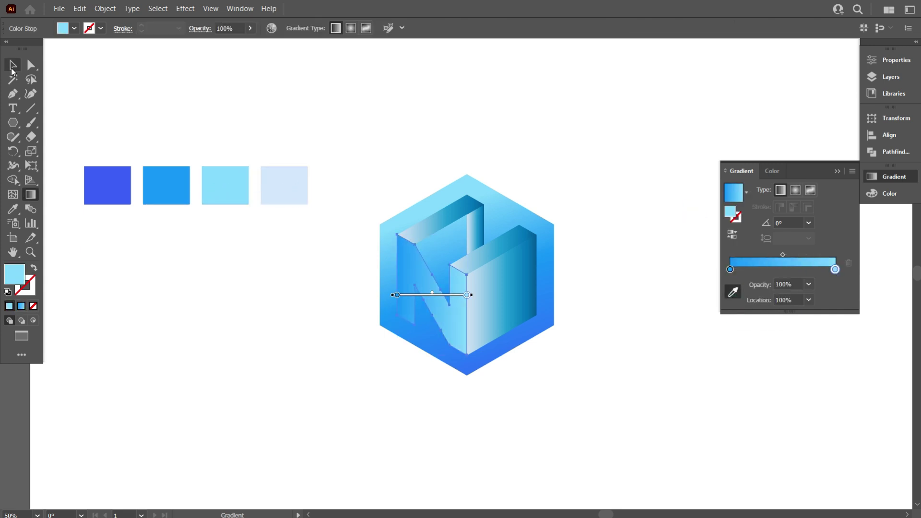
# Angle the N face gradient diagonally and change its left stop to the palest swatch colour.
pyautogui.moveTo(376, 189); pyautogui.dragTo(471, 376)
pyautogui.moveTo(563, 356); pyautogui.dragTo(494, 256)
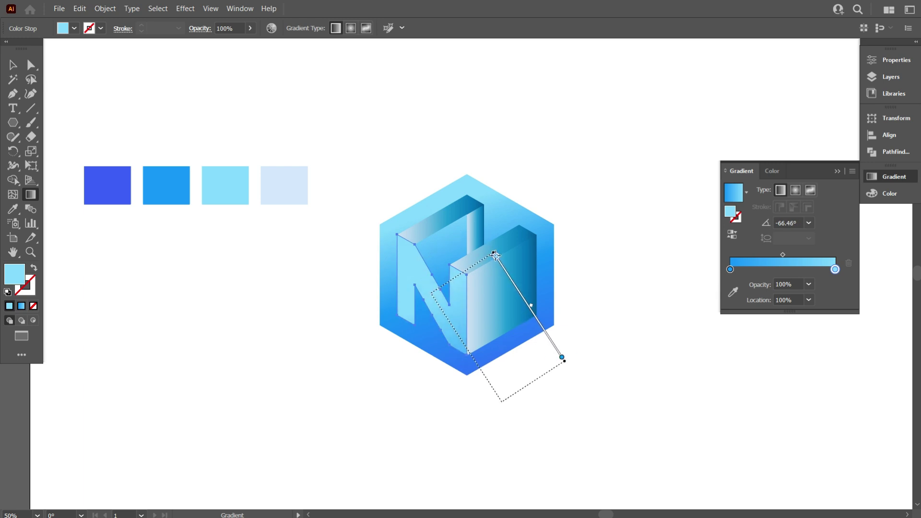
pyautogui.click(730, 269)
pyautogui.click(733, 291)
pyautogui.click(282, 183)
pyautogui.press('v')
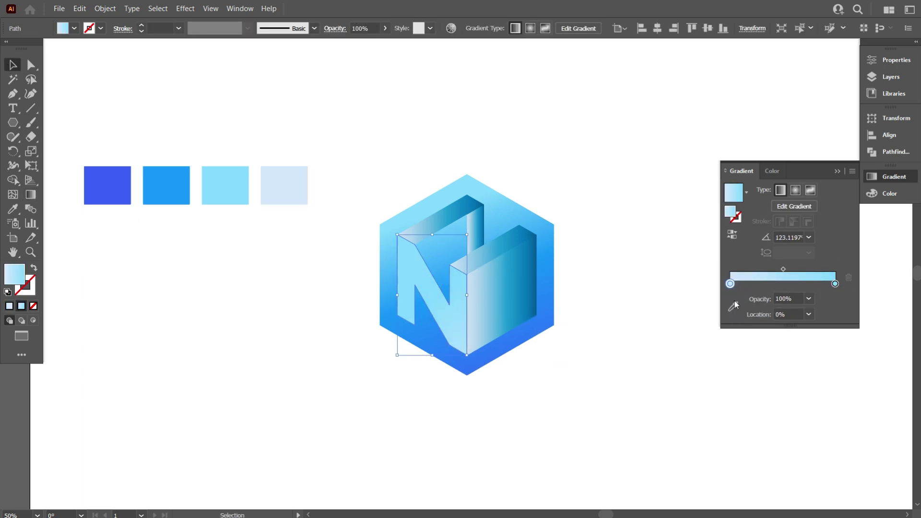
pyautogui.press('g')
pyautogui.press('v')
pyautogui.press('g')
pyautogui.moveTo(458, 375); pyautogui.dragTo(391, 200)
# Eyedrop the hexagon's blue gradient onto the cube's front face.
pyautogui.click(453, 222)
pyautogui.press('i')
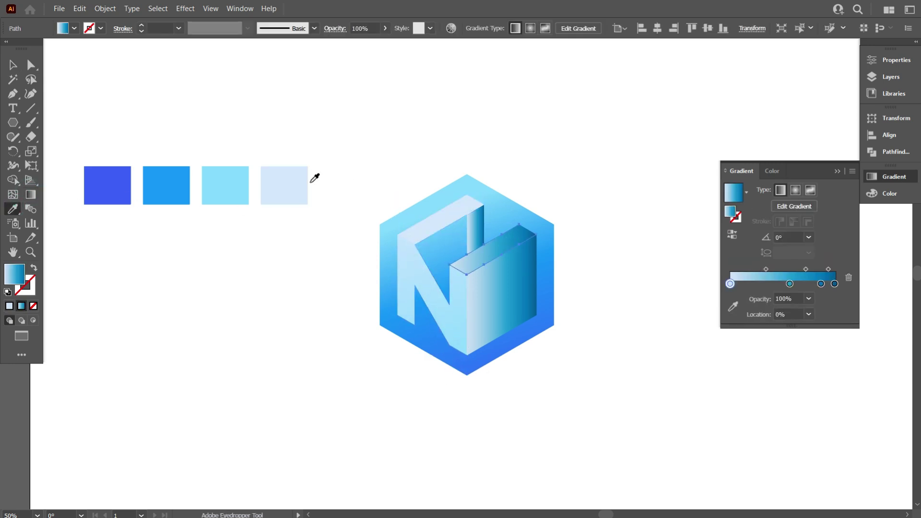
pyautogui.click(437, 348)
# Eyedrop light blue onto the cube's top face and redraw its gradient direction.
pyautogui.press('v')
pyautogui.click(339, 324)
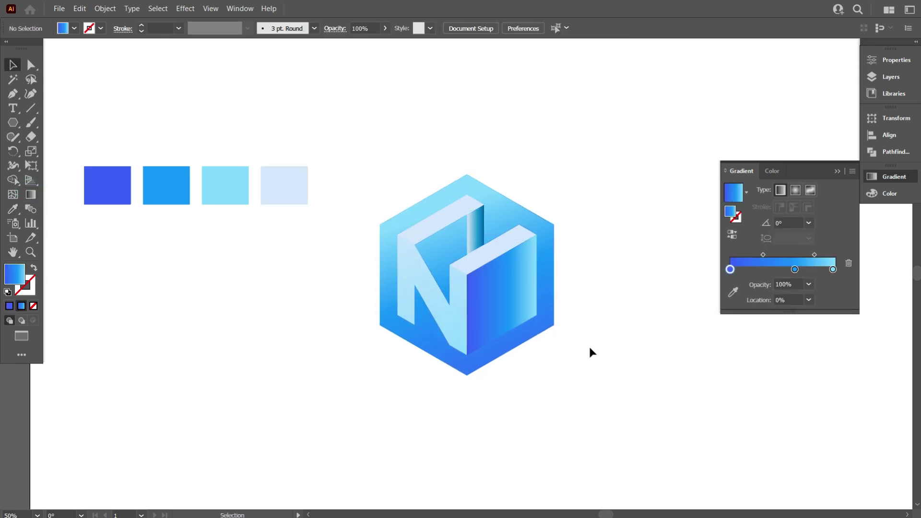
pyautogui.keyDown('alt'); pyautogui.scroll(1, 588, 352); pyautogui.keyUp('alt')
pyautogui.click(445, 238)
pyautogui.press('i')
pyautogui.scroll(1, 388, 215)
pyautogui.click(345, 269)
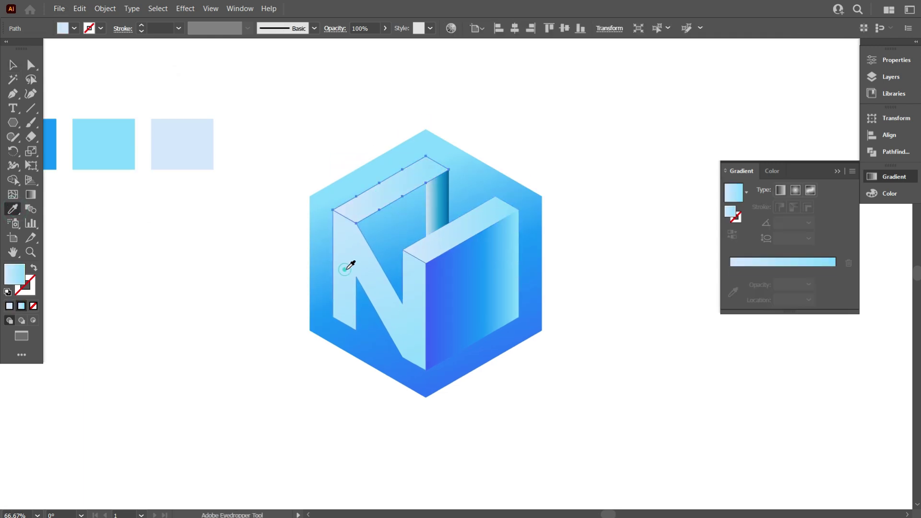
pyautogui.press('g')
pyautogui.scroll(1, 367, 240)
pyautogui.moveTo(331, 220); pyautogui.dragTo(568, 142)
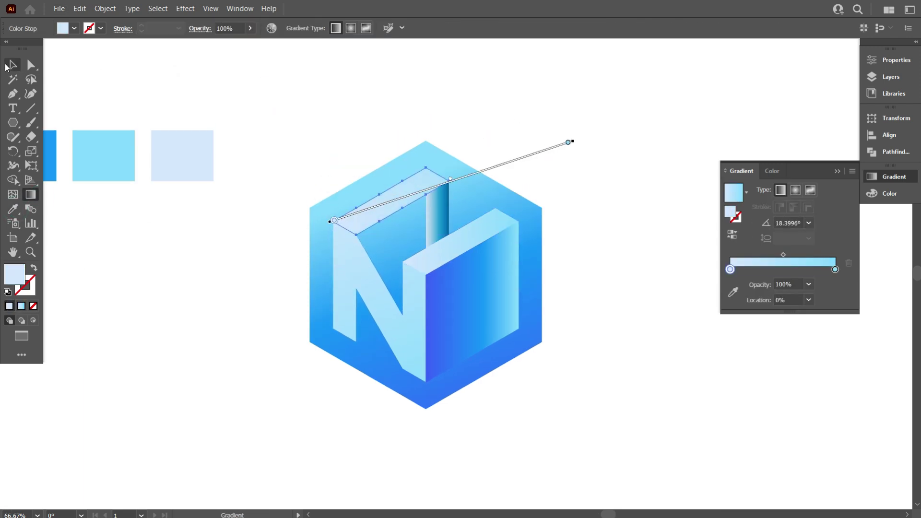
pyautogui.press('v')
pyautogui.click(576, 378)
# Run the cube's right-face gradient vertically for a deeper blue.
pyautogui.click(502, 312)
pyautogui.press('g')
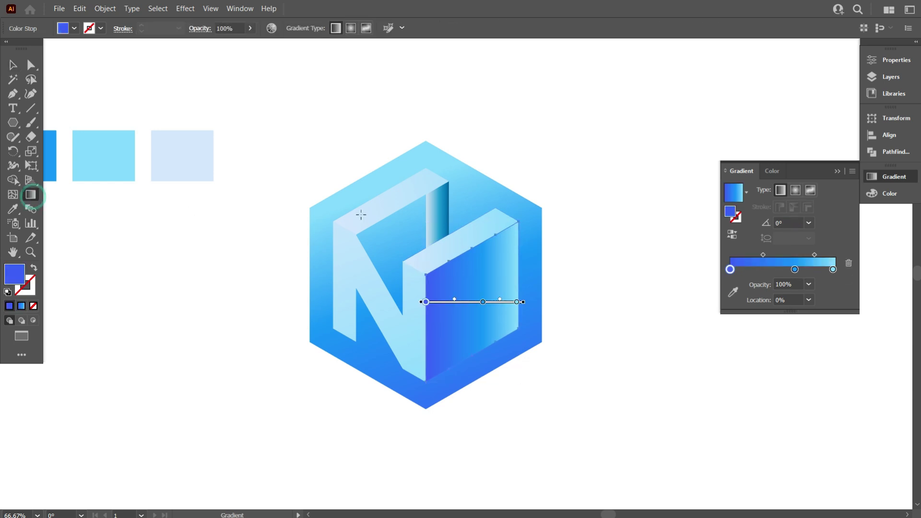
pyautogui.moveTo(482, 185); pyautogui.dragTo(456, 466)
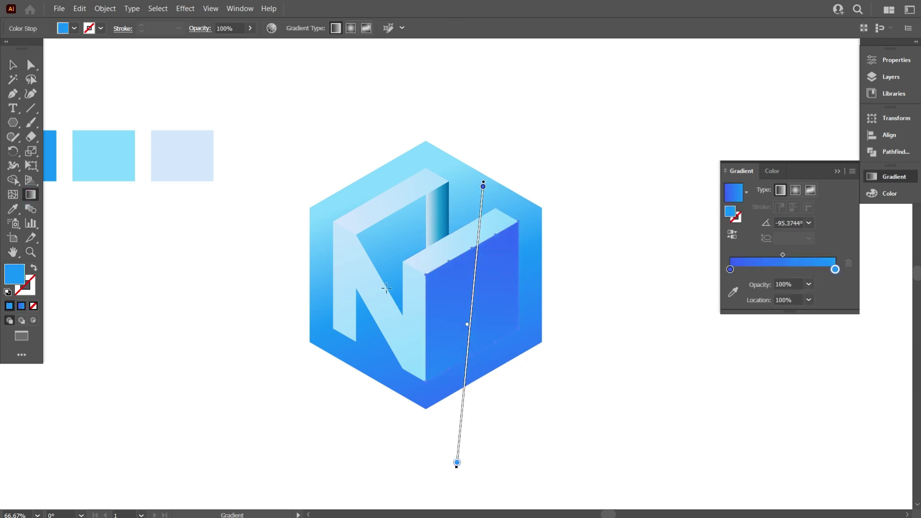
pyautogui.moveTo(504, 195); pyautogui.dragTo(461, 364)
pyautogui.press('v')
pyautogui.click(202, 82)
pyautogui.scroll(1, 353, 393)
# Give the narrow face between the N strokes the cube's gradient vertically, removing the light stop for a two-tone blue.
pyautogui.click(437, 226)
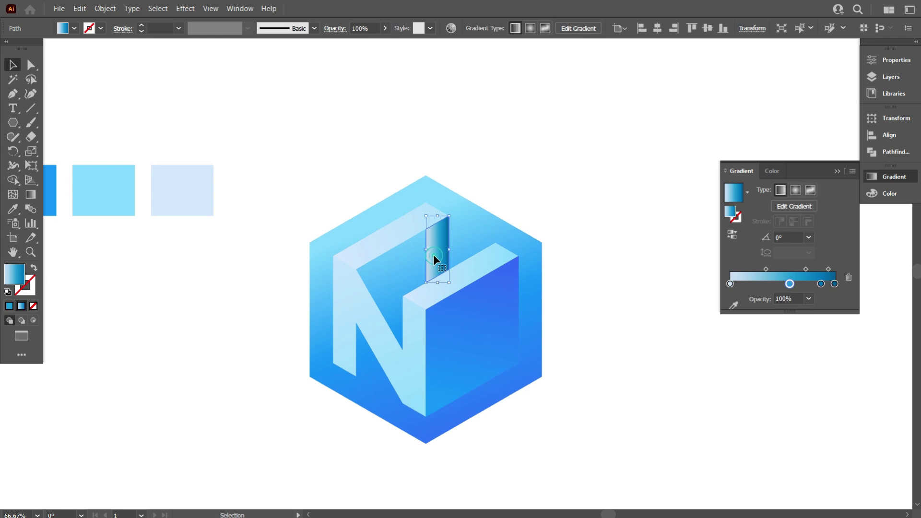
pyautogui.press('g')
pyautogui.moveTo(425, 141); pyautogui.dragTo(435, 247)
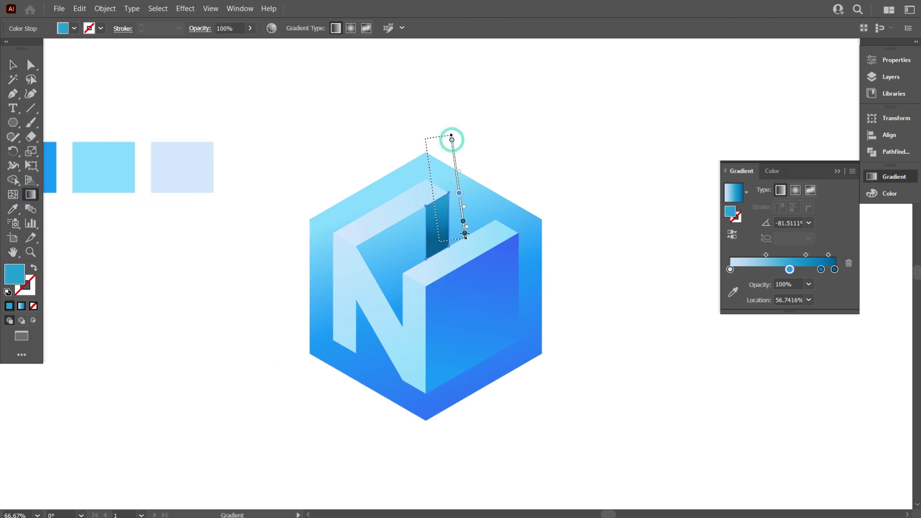
pyautogui.press('i')
pyautogui.click(331, 362)
pyautogui.moveTo(833, 286); pyautogui.dragTo(833, 317)
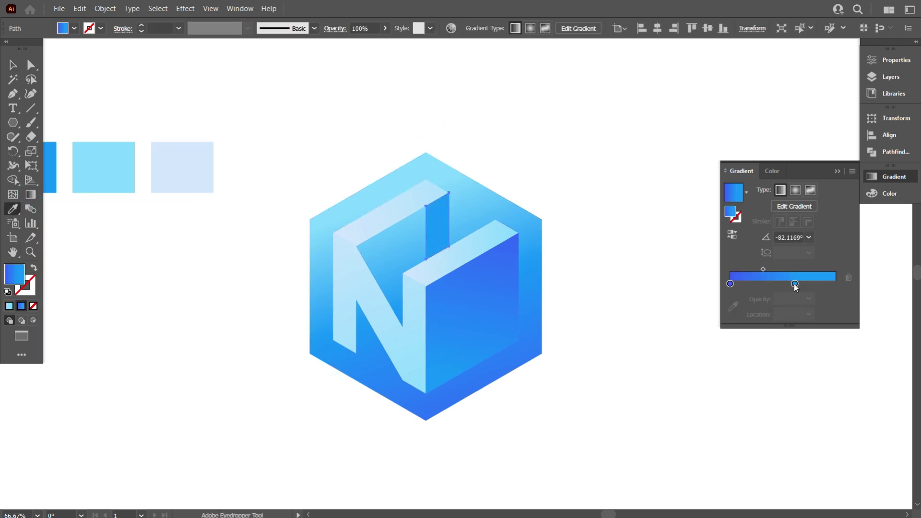
pyautogui.moveTo(795, 283); pyautogui.dragTo(834, 283)
pyautogui.press('v')
# Lower the narrow face's opacity to 70% so it reads as a soft shadow.
pyautogui.click(252, 216)
pyautogui.click(437, 238)
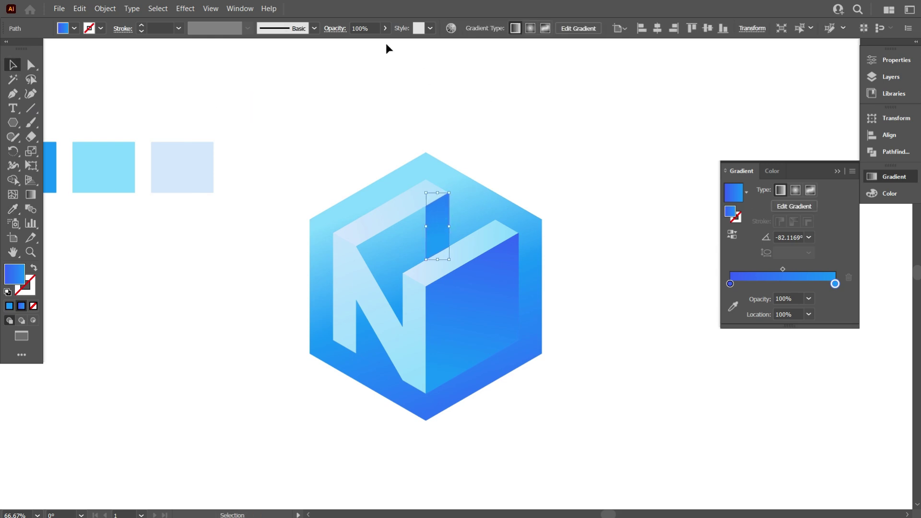
pyautogui.click(360, 28)
pyautogui.write('60')
pyautogui.press('Return')
pyautogui.write('70')
pyautogui.press('Return')
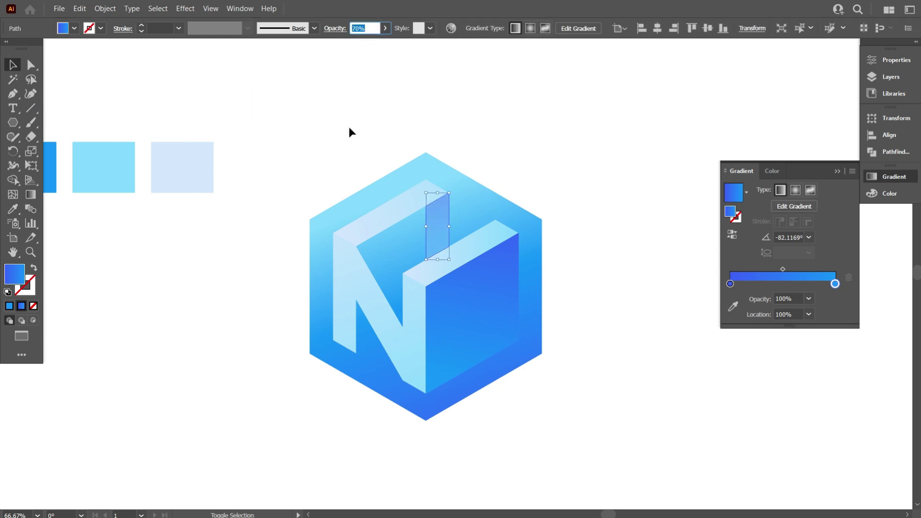
pyautogui.click(79, 8)
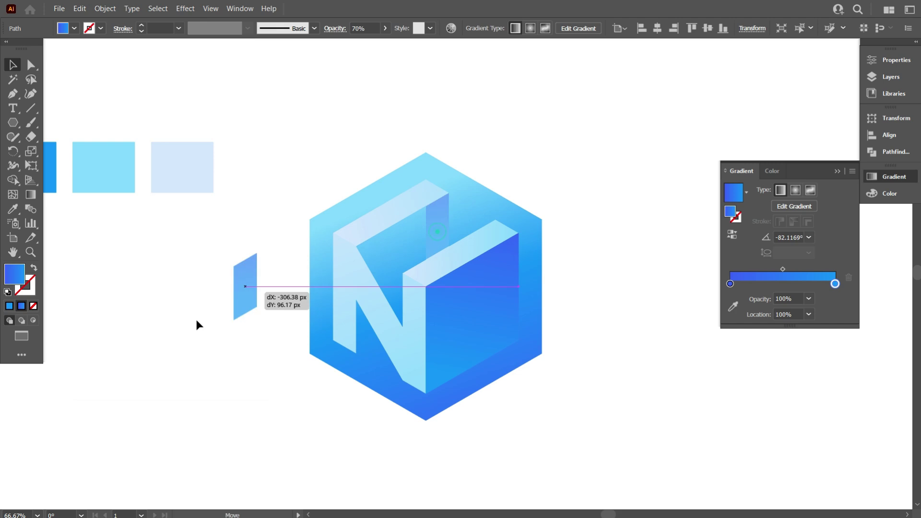
pyautogui.click(359, 28)
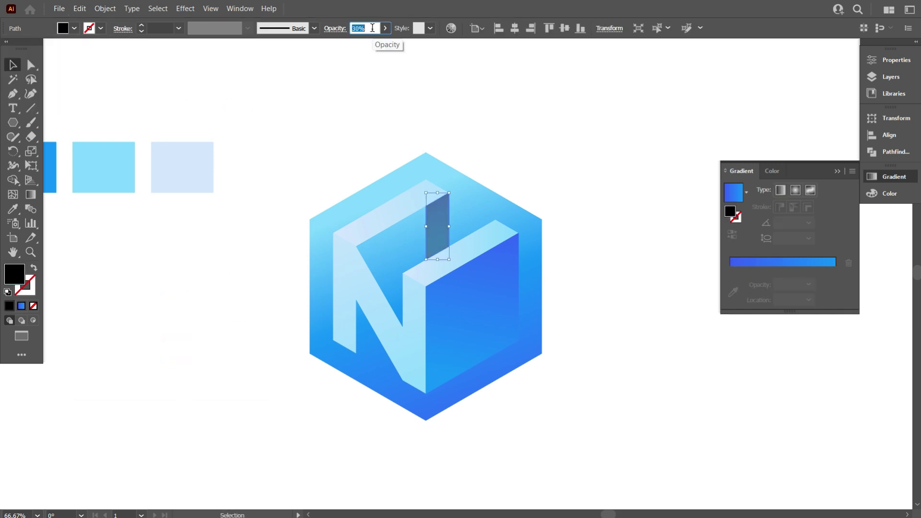
pyautogui.hotkey('ctrl', 'shift', 'a')
pyautogui.scroll(-2, 376, 353)
pyautogui.scroll(3, 376, 353)
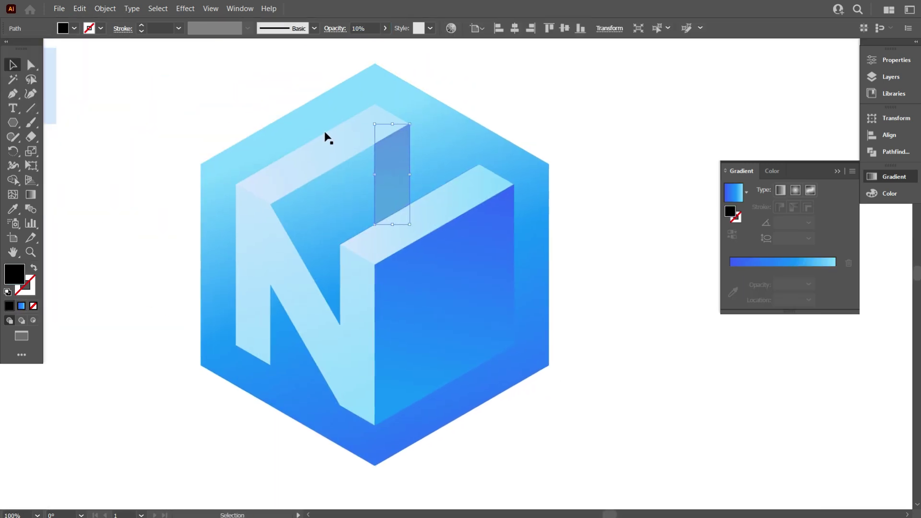
pyautogui.scroll(-2, 491, 391)
pyautogui.scroll(-1, 338, 352)
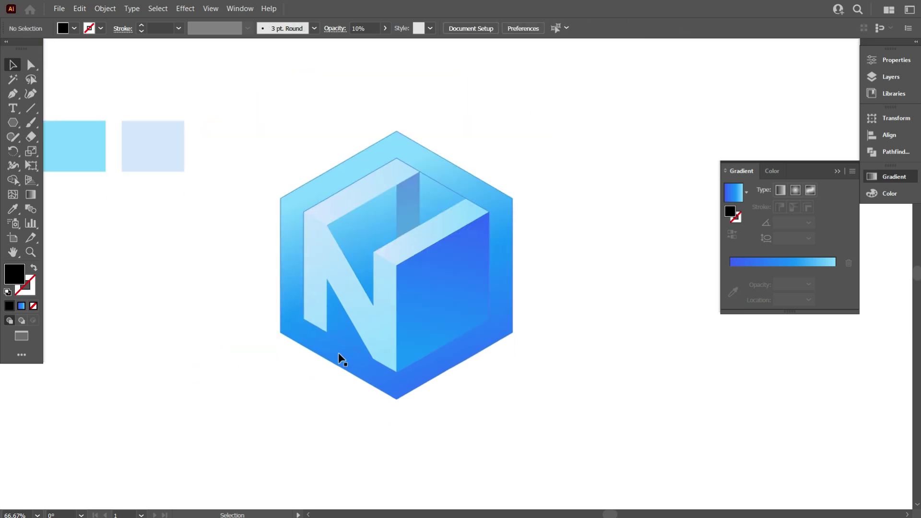
# Ungroup the logo artwork so its individual faces can be edited.
pyautogui.click(353, 345)
pyautogui.rightClick(328, 331)
pyautogui.click(361, 227)
pyautogui.click(332, 340)
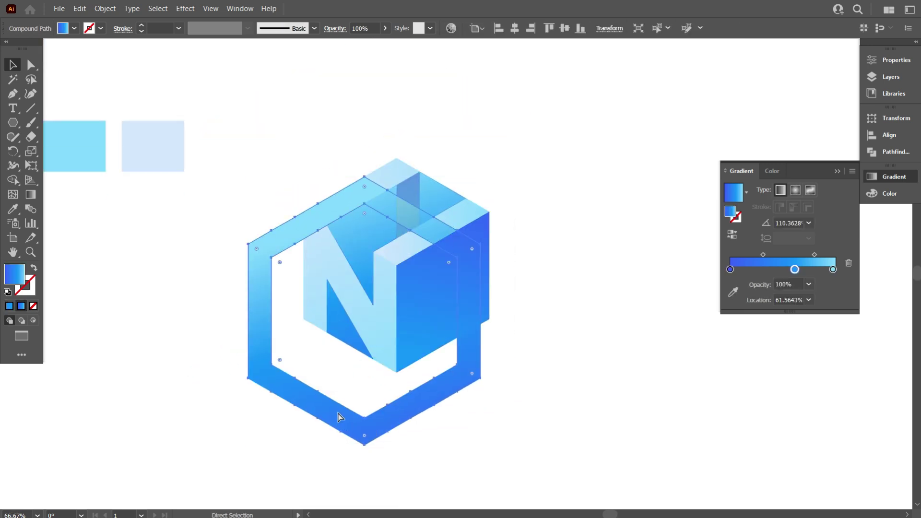
pyautogui.scroll(3, 333, 271)
pyautogui.scroll(-3, 332, 270)
# Fill the small face under the N's diagonal with black.
pyautogui.click(337, 303)
pyautogui.click(64, 28)
pyautogui.click(33, 49)
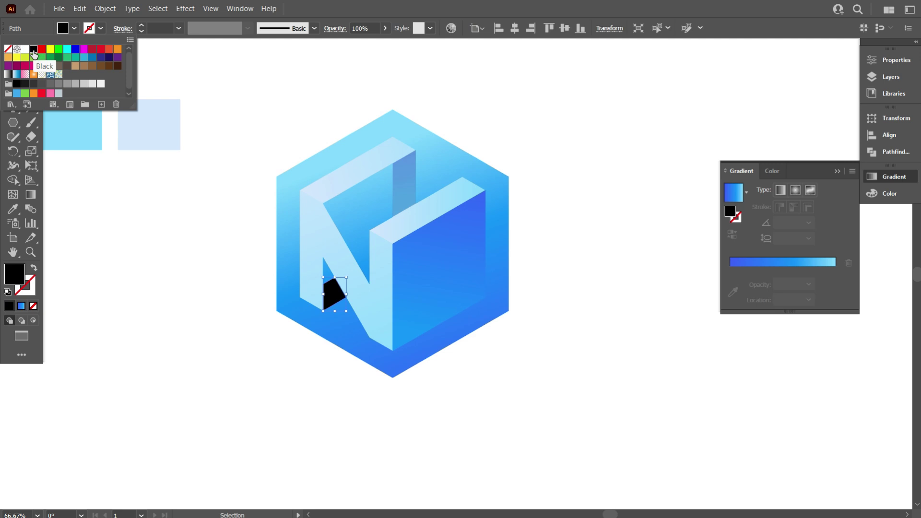
pyautogui.hotkey('ctrl', 'z')
pyautogui.click(80, 8)
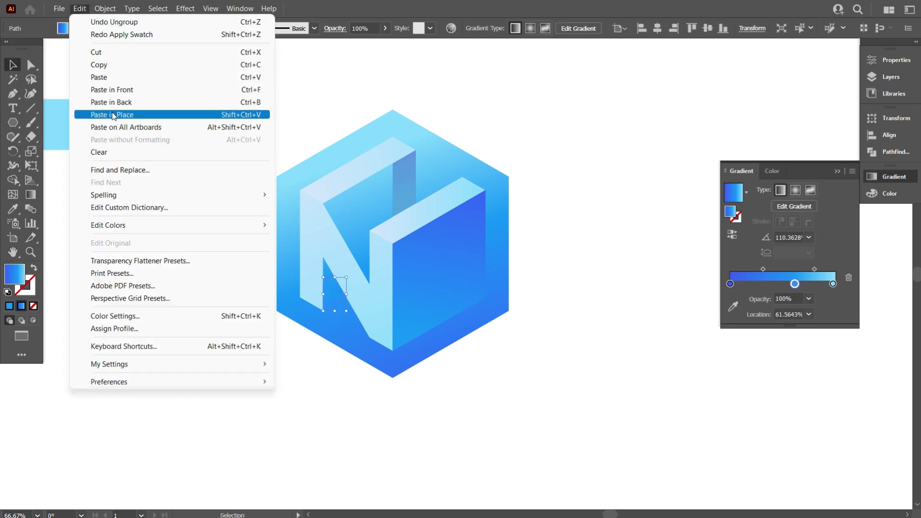
pyautogui.click(115, 116)
pyautogui.click(73, 31)
pyautogui.click(33, 49)
pyautogui.click(250, 99)
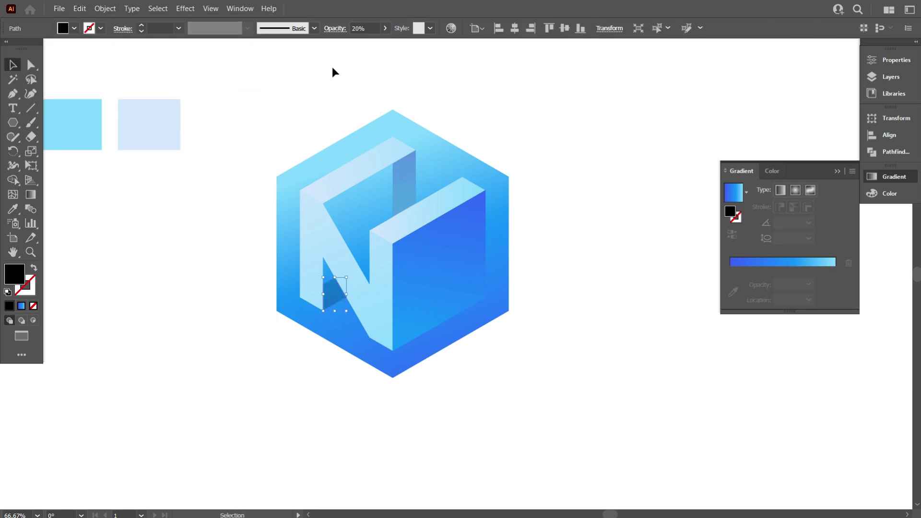
# Fill the narrow face behind the N with black at 20% opacity.
pyautogui.click(407, 184)
pyautogui.press('.')
pyautogui.click(516, 174)
pyautogui.click(402, 216)
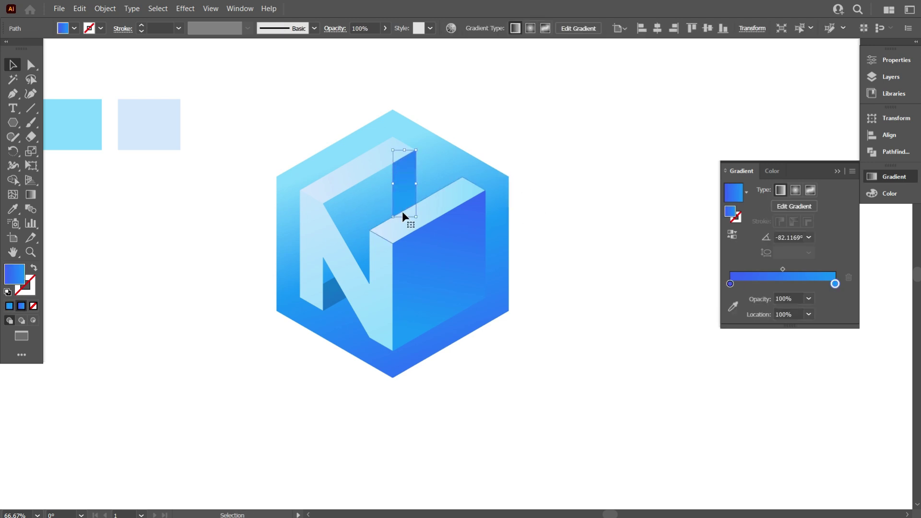
pyautogui.click(73, 28)
pyautogui.click(33, 49)
pyautogui.click(360, 28)
pyautogui.write('20')
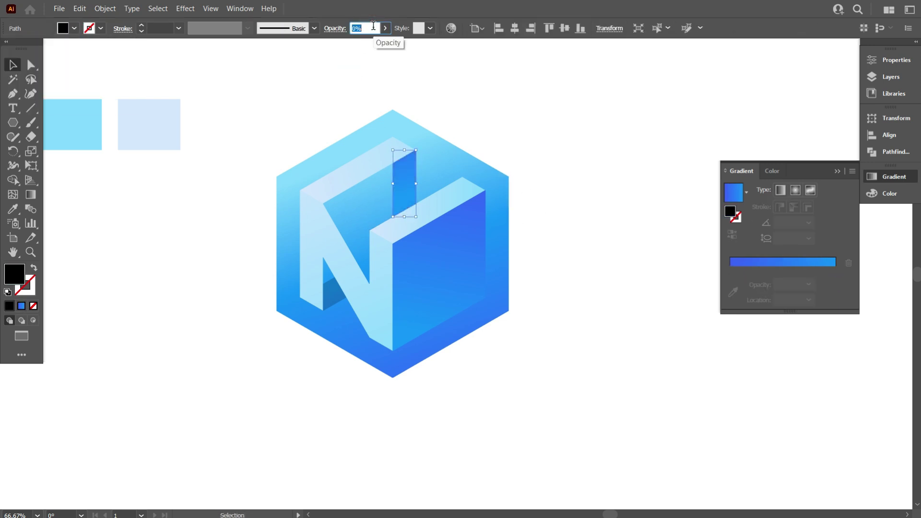
pyautogui.press('Return')
pyautogui.click(283, 294)
pyautogui.scroll(3, 264, 308)
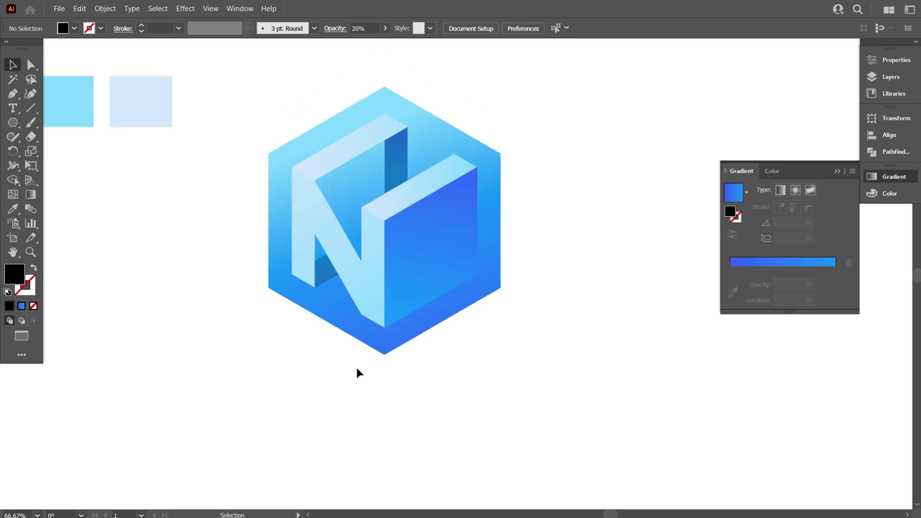
# Regrade the N's front face with a diagonal gradient from top-left to bottom-right.
pyautogui.press('g')
pyautogui.moveTo(277, 162); pyautogui.dragTo(383, 384)
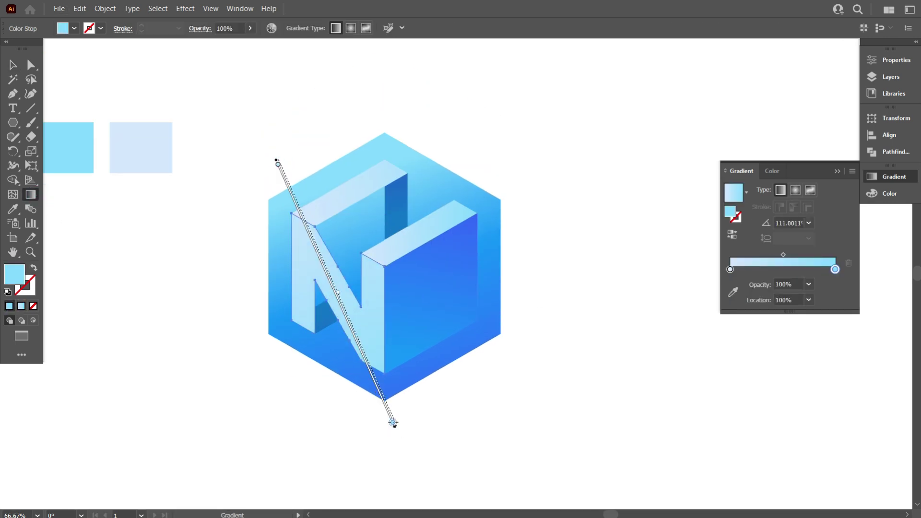
pyautogui.press('v')
pyautogui.click(532, 419)
pyautogui.scroll(-2, 383, 369)
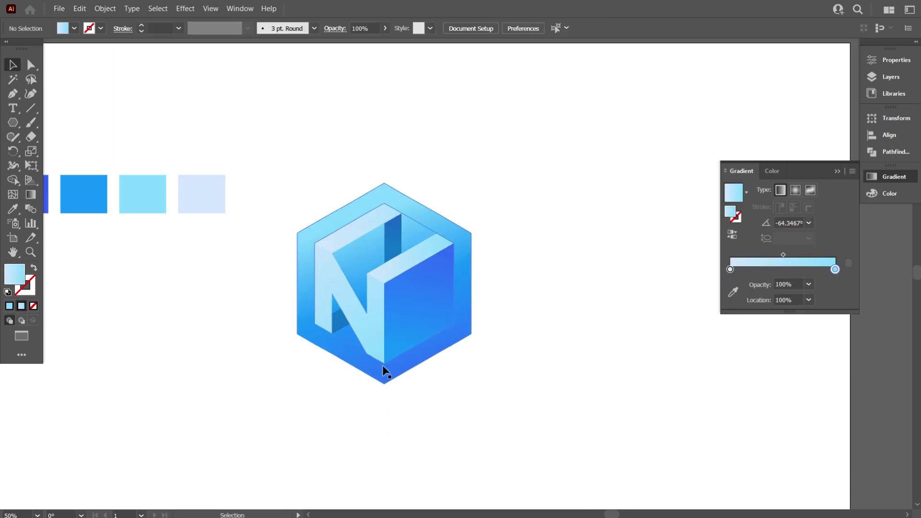
pyautogui.scroll(4, 496, 345)
pyautogui.scroll(-3, 496, 345)
# Add the 'neobox' wordmark beneath the logo and enlarge it.
pyautogui.press('t')
pyautogui.click(304, 387)
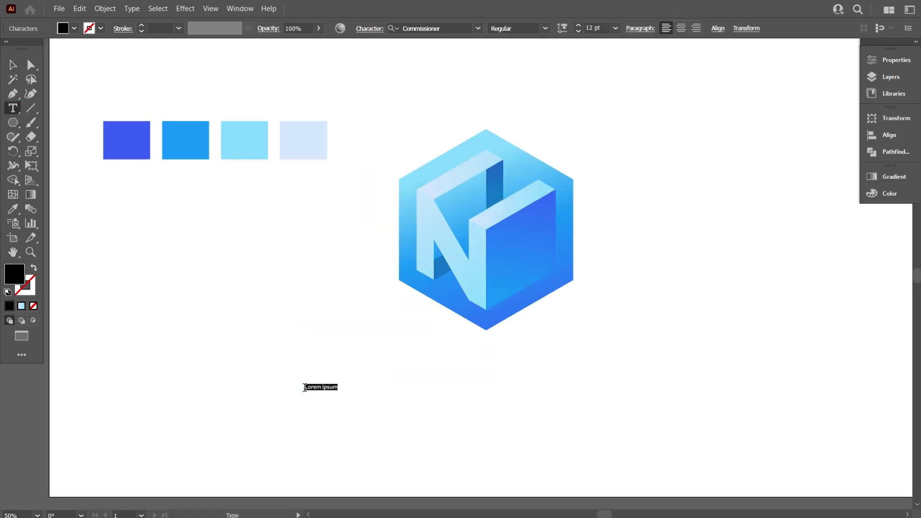
pyautogui.write('x')
pyautogui.click(13, 65)
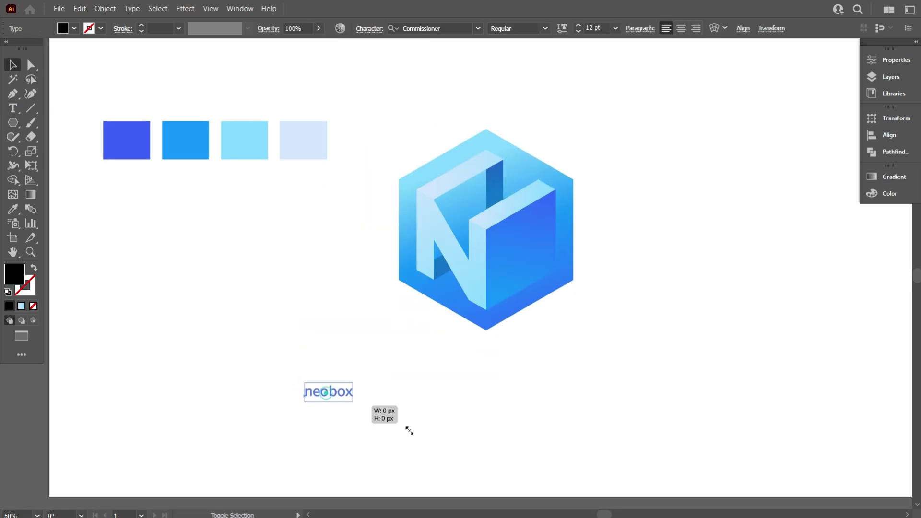
pyautogui.moveTo(409, 430); pyautogui.dragTo(597, 369)
pyautogui.scroll(-2, 432, 424)
# Delete the colour sample squares from the artboard.
pyautogui.moveTo(291, 263); pyautogui.dragTo(164, 197)
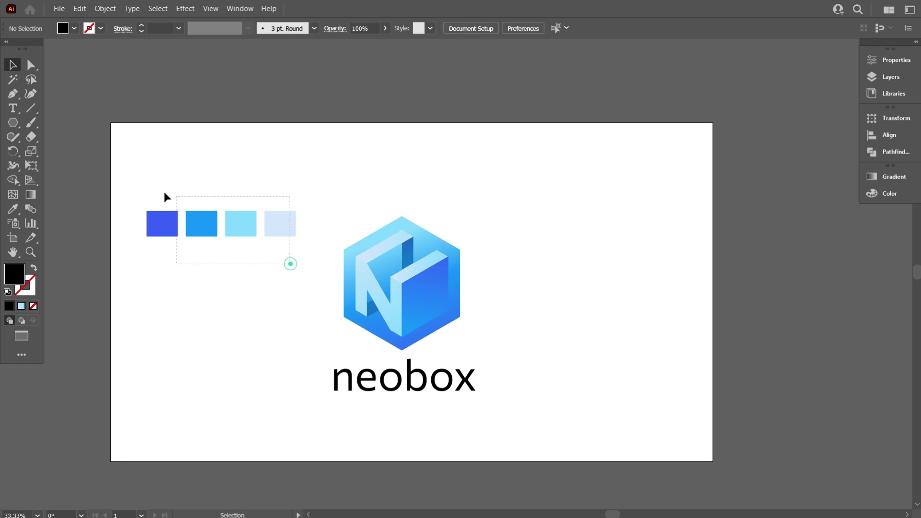
pyautogui.press('Delete')
# Draw an artboard-sized rectangle and send it behind the logo.
pyautogui.moveTo(13, 122)
pyautogui.mouseDown()
pyautogui.moveTo(65, 120)
pyautogui.moveTo(712, 461)
pyautogui.mouseUp()
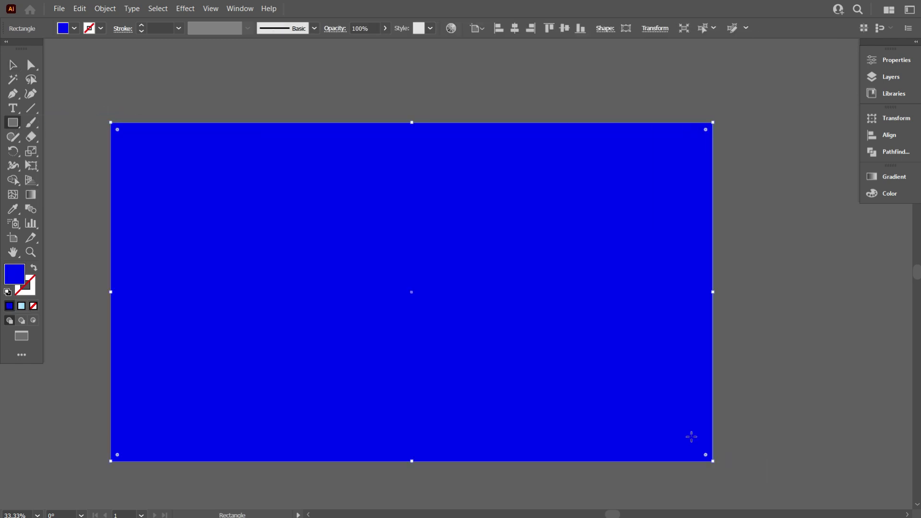
pyautogui.rightClick(624, 484)
pyautogui.click(791, 475)
# Fill the background rectangle with a near-black navy from the Color Picker.
pyautogui.click(64, 28)
pyautogui.click(100, 57)
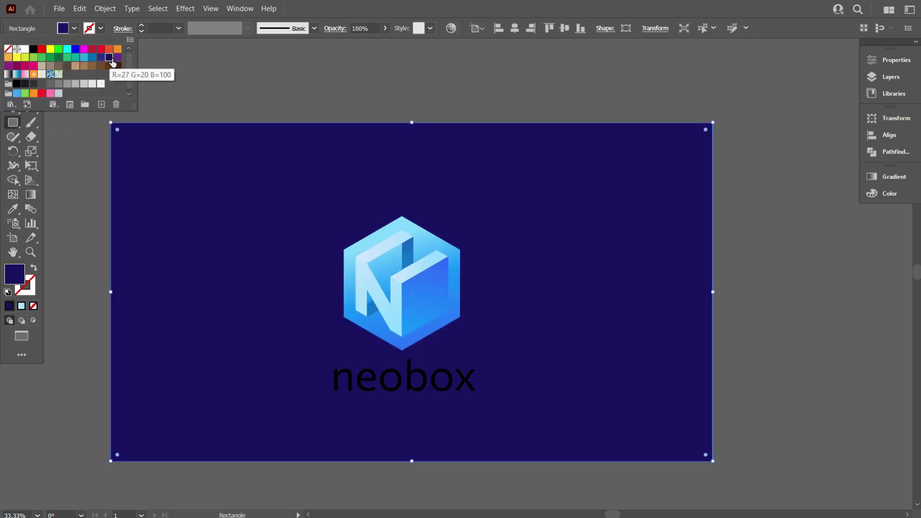
pyautogui.click(109, 65)
pyautogui.click(109, 57)
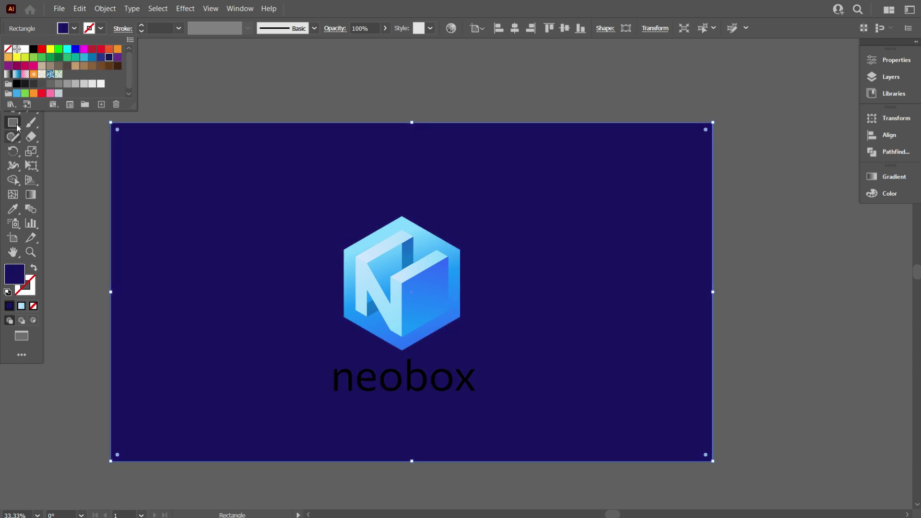
pyautogui.doubleClick(15, 273)
pyautogui.click(713, 380)
pyautogui.press('Return')
pyautogui.doubleClick(22, 274)
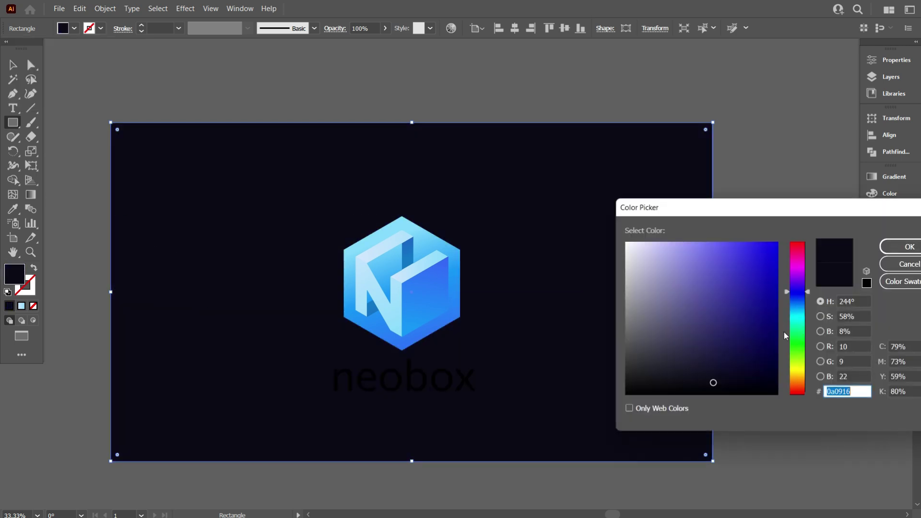